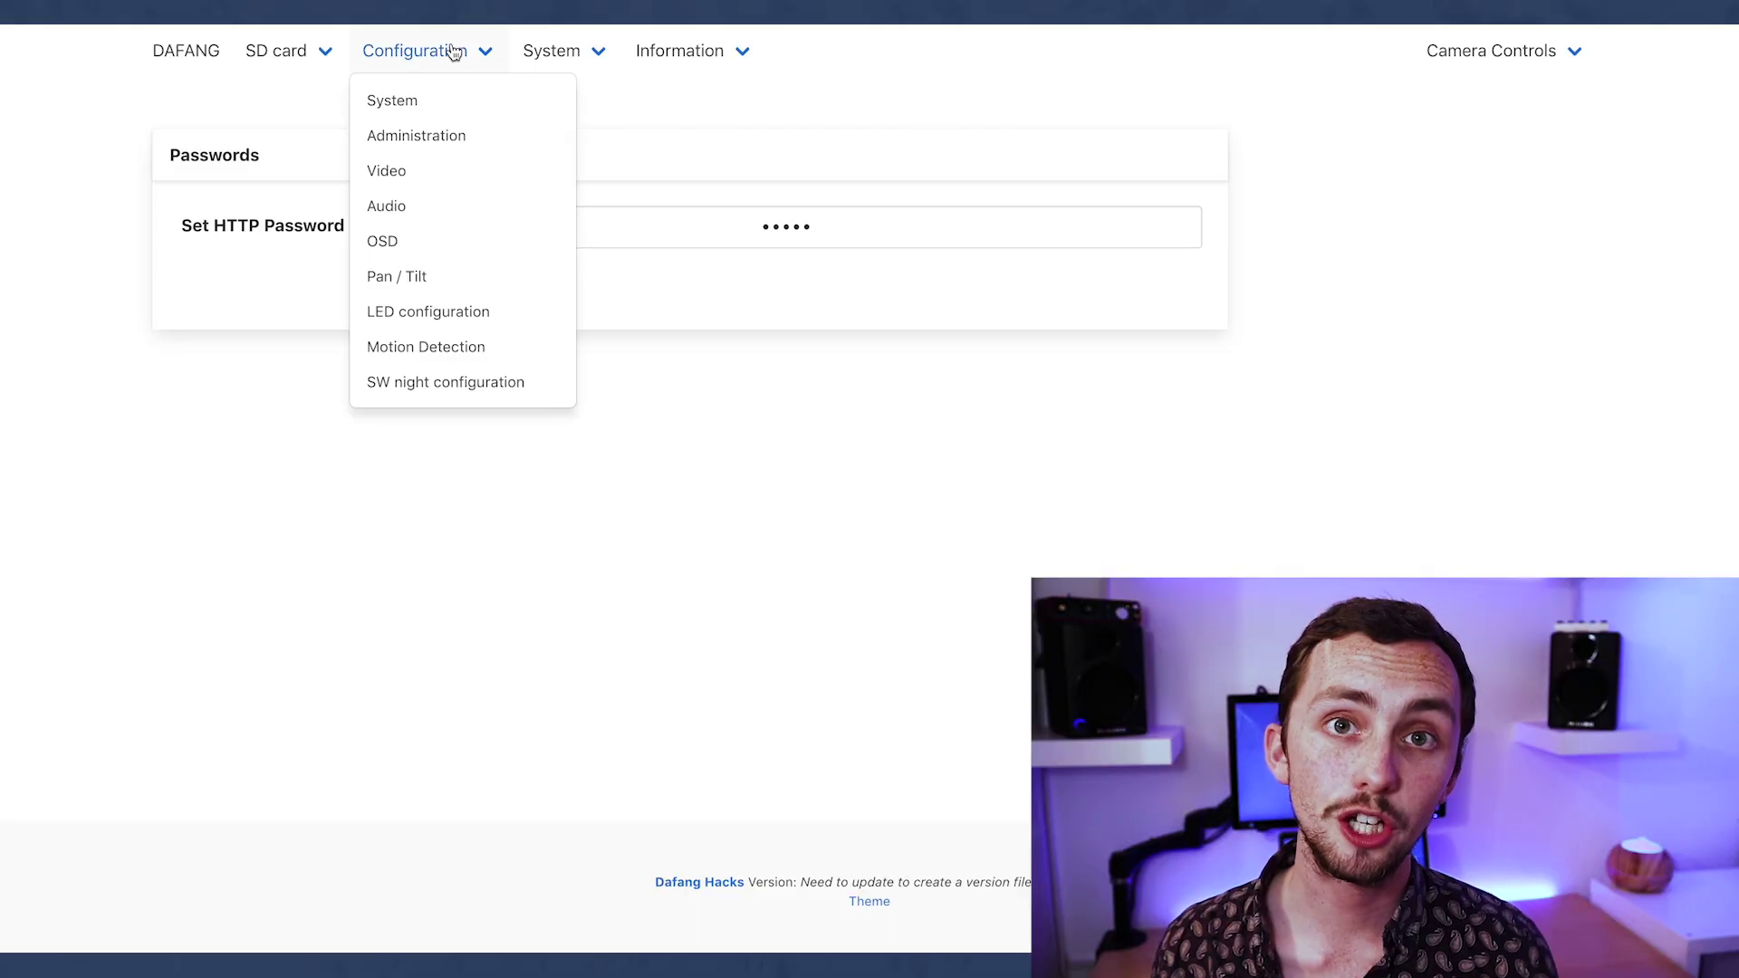
Set the camera video bitrate to 500 and frame rate to 24, and apply.
{"action": "left_click", "coordinate": [392, 172]}
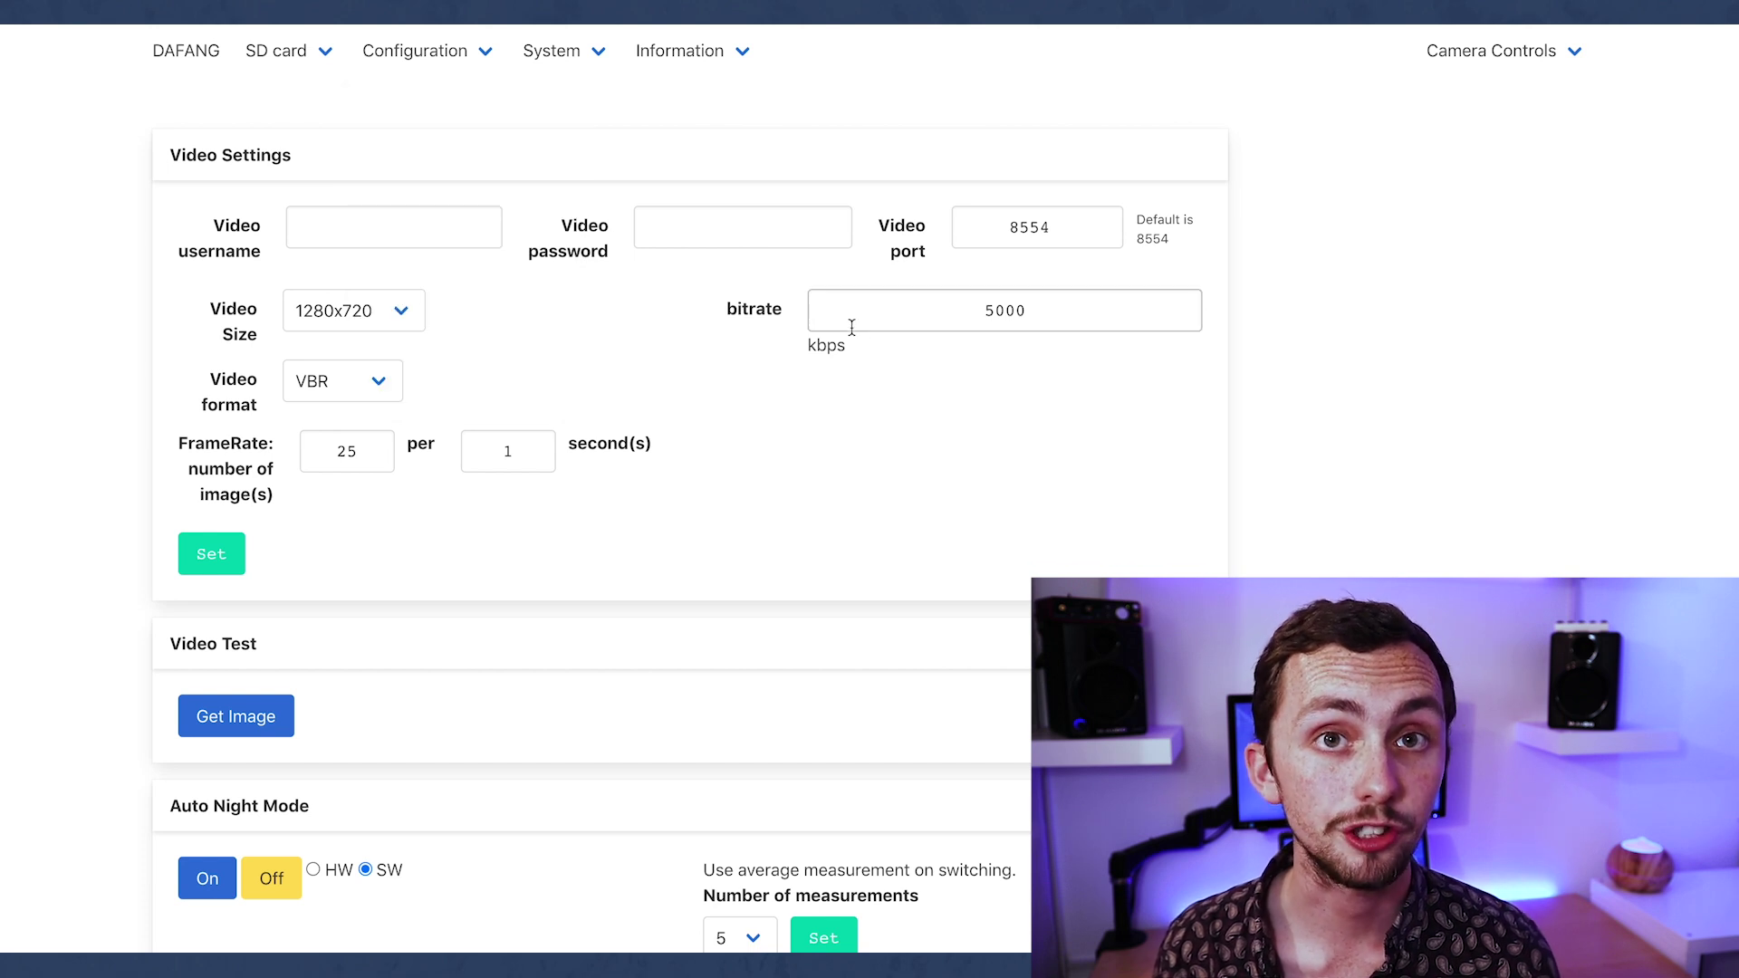
{"action": "left_click", "coordinate": [1046, 306]}
{"action": "key", "text": "BackSpace"}
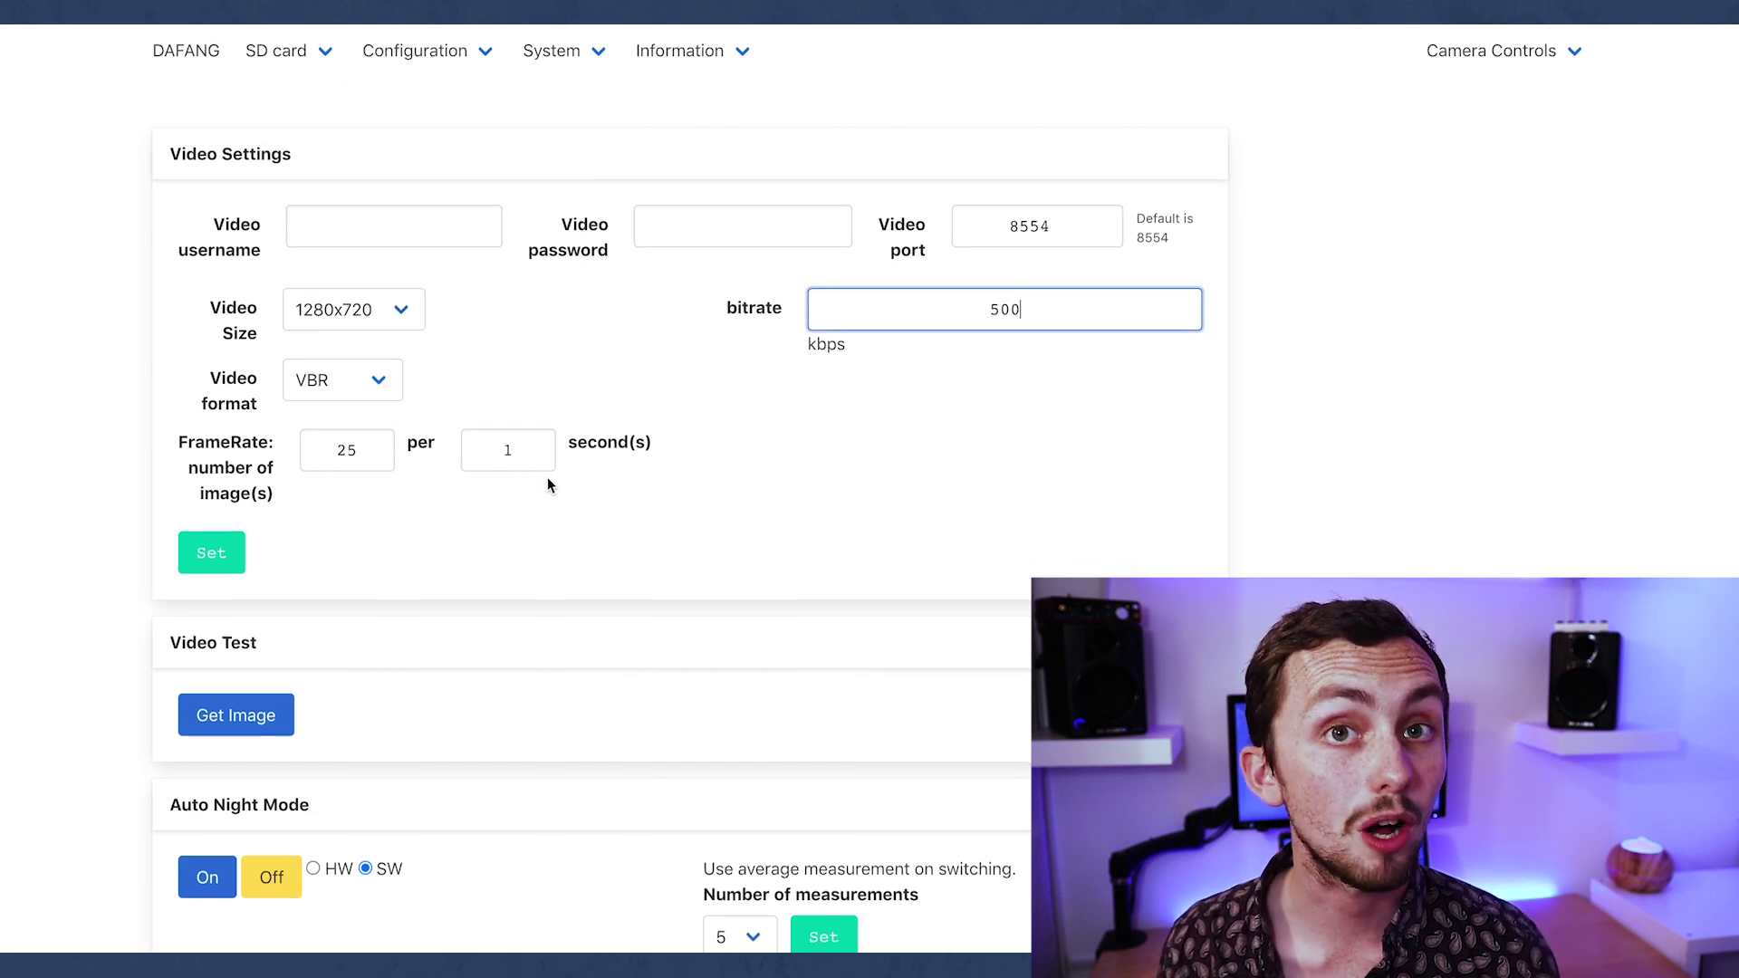
{"action": "scroll", "coordinate": [547, 477], "scroll_direction": "down", "scroll_amount": 1}
{"action": "left_click", "coordinate": [358, 385]}
{"action": "key", "text": "BackSpace"}
{"action": "type", "text": "4"}
{"action": "left_click", "coordinate": [326, 464]}
{"action": "scroll", "coordinate": [326, 470], "scroll_direction": "down", "scroll_amount": 1}
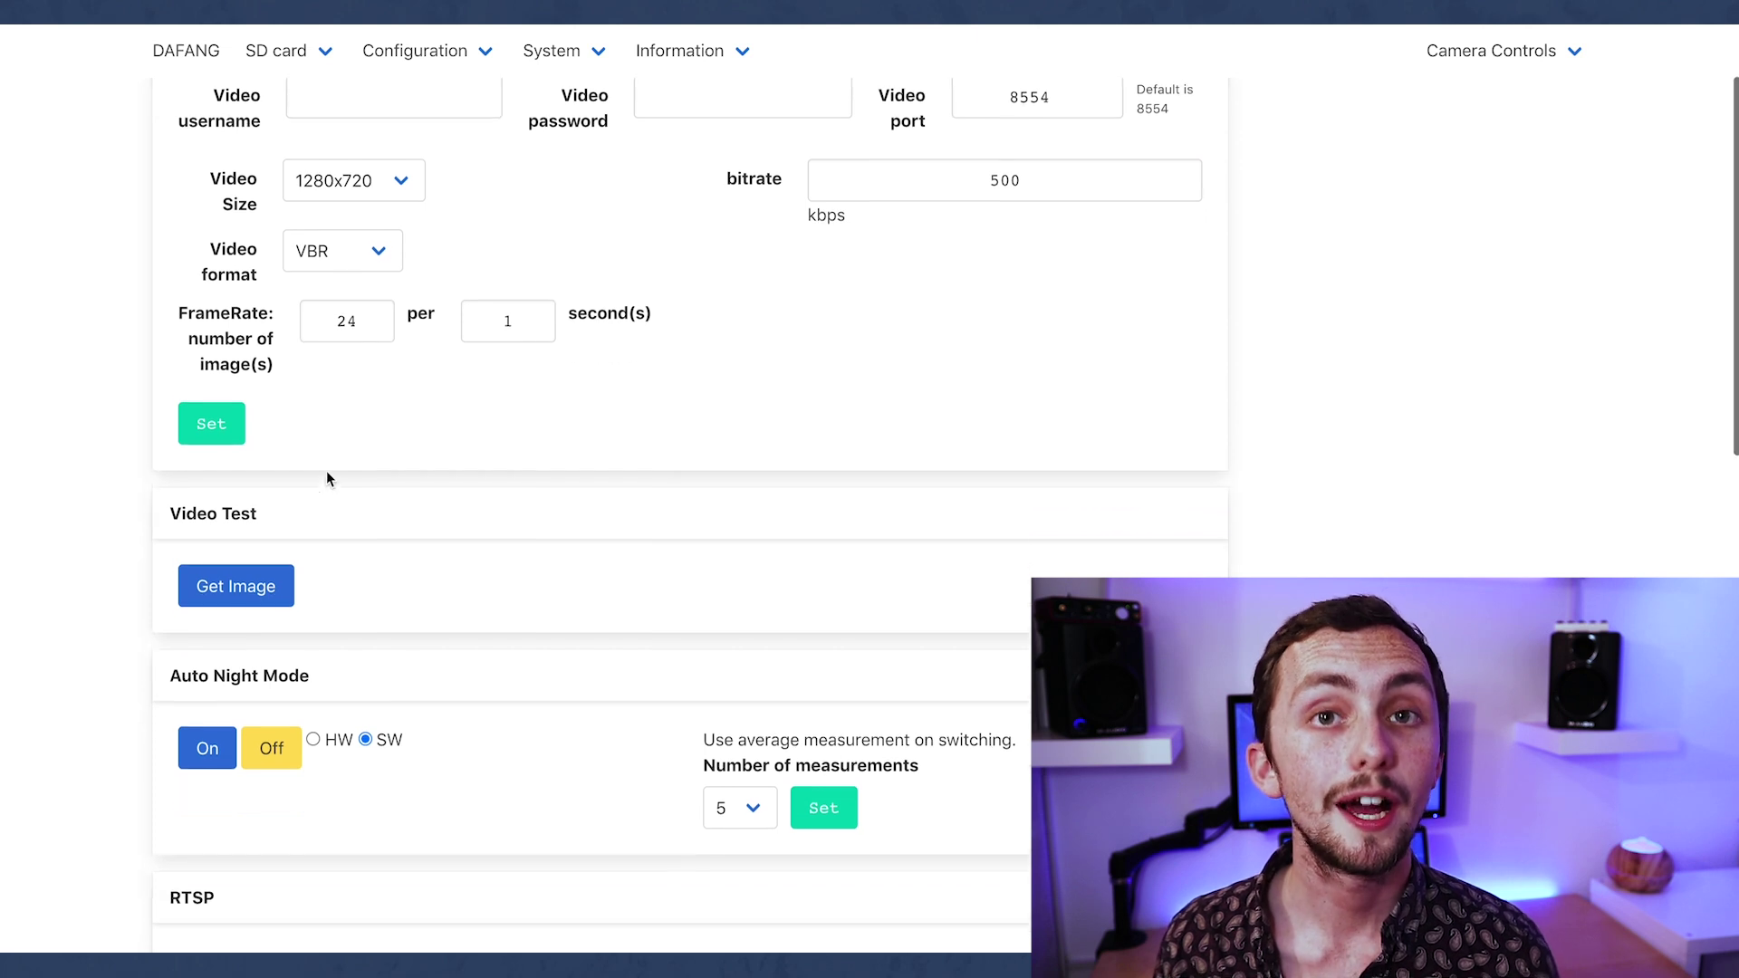
{"action": "scroll", "coordinate": [326, 470], "scroll_direction": "up", "scroll_amount": 2}
{"action": "left_click", "coordinate": [232, 514]}
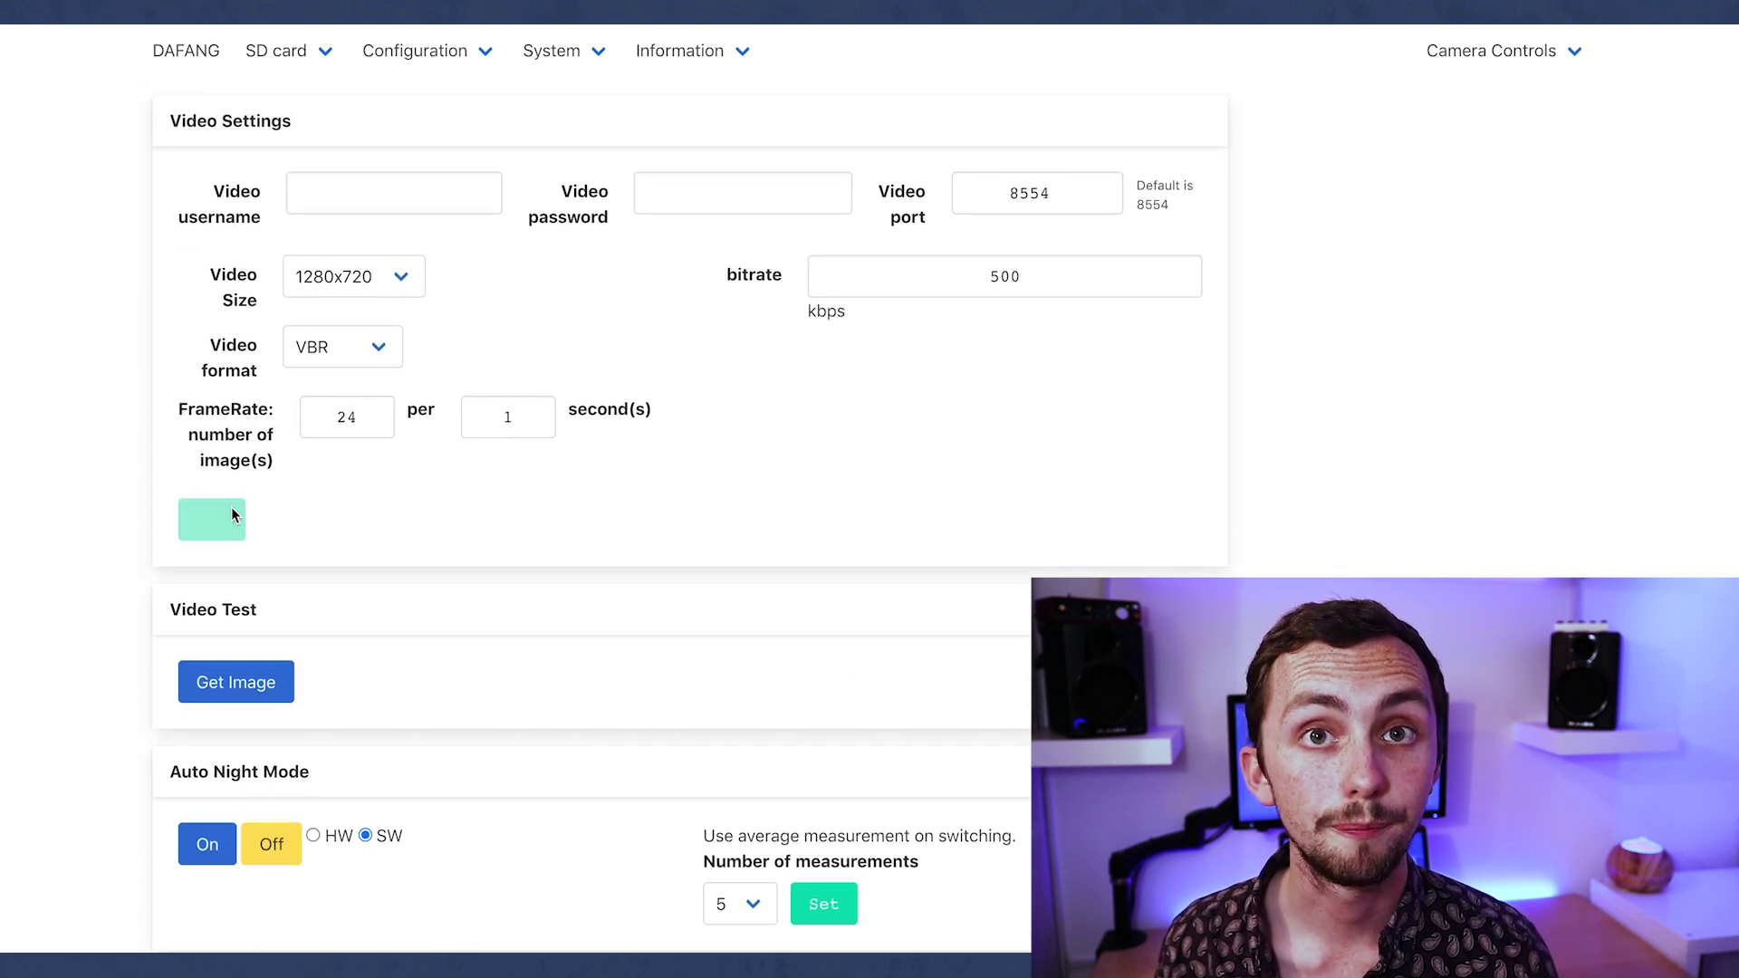
Select the H264 feed address rtsp://192.168.0.141:8554/unicast.
{"action": "scroll", "coordinate": [340, 557], "scroll_direction": "down", "scroll_amount": 3}
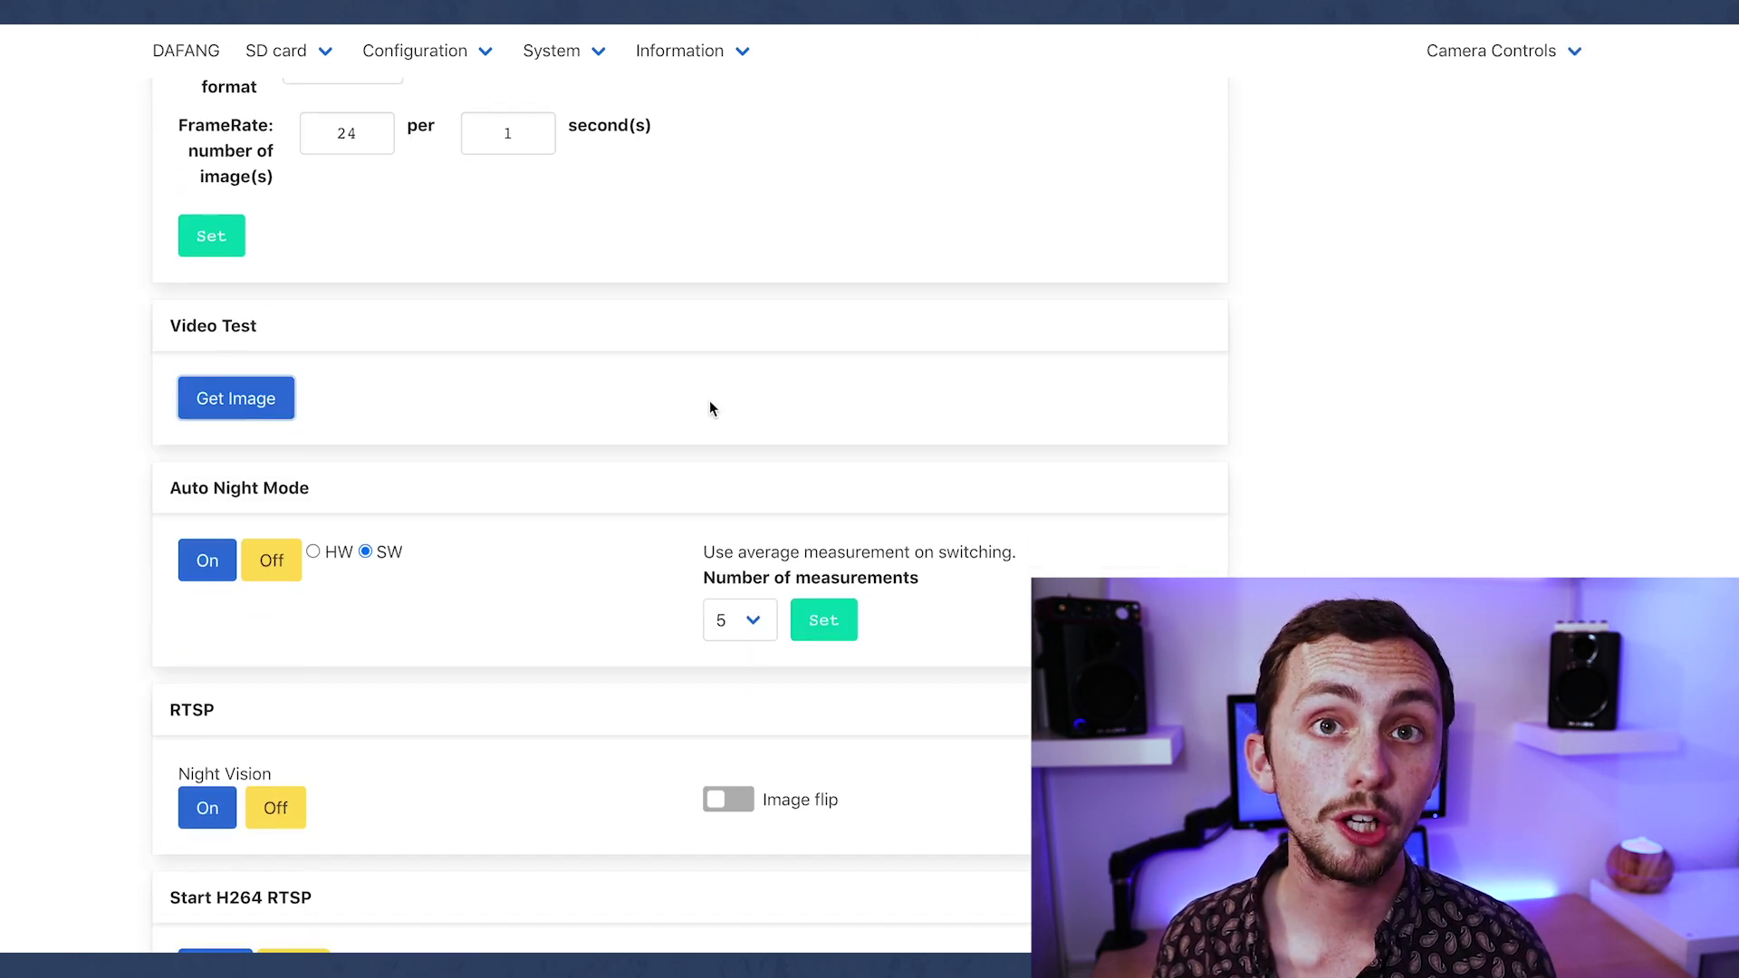
{"action": "scroll", "coordinate": [710, 400], "scroll_direction": "down", "scroll_amount": 4}
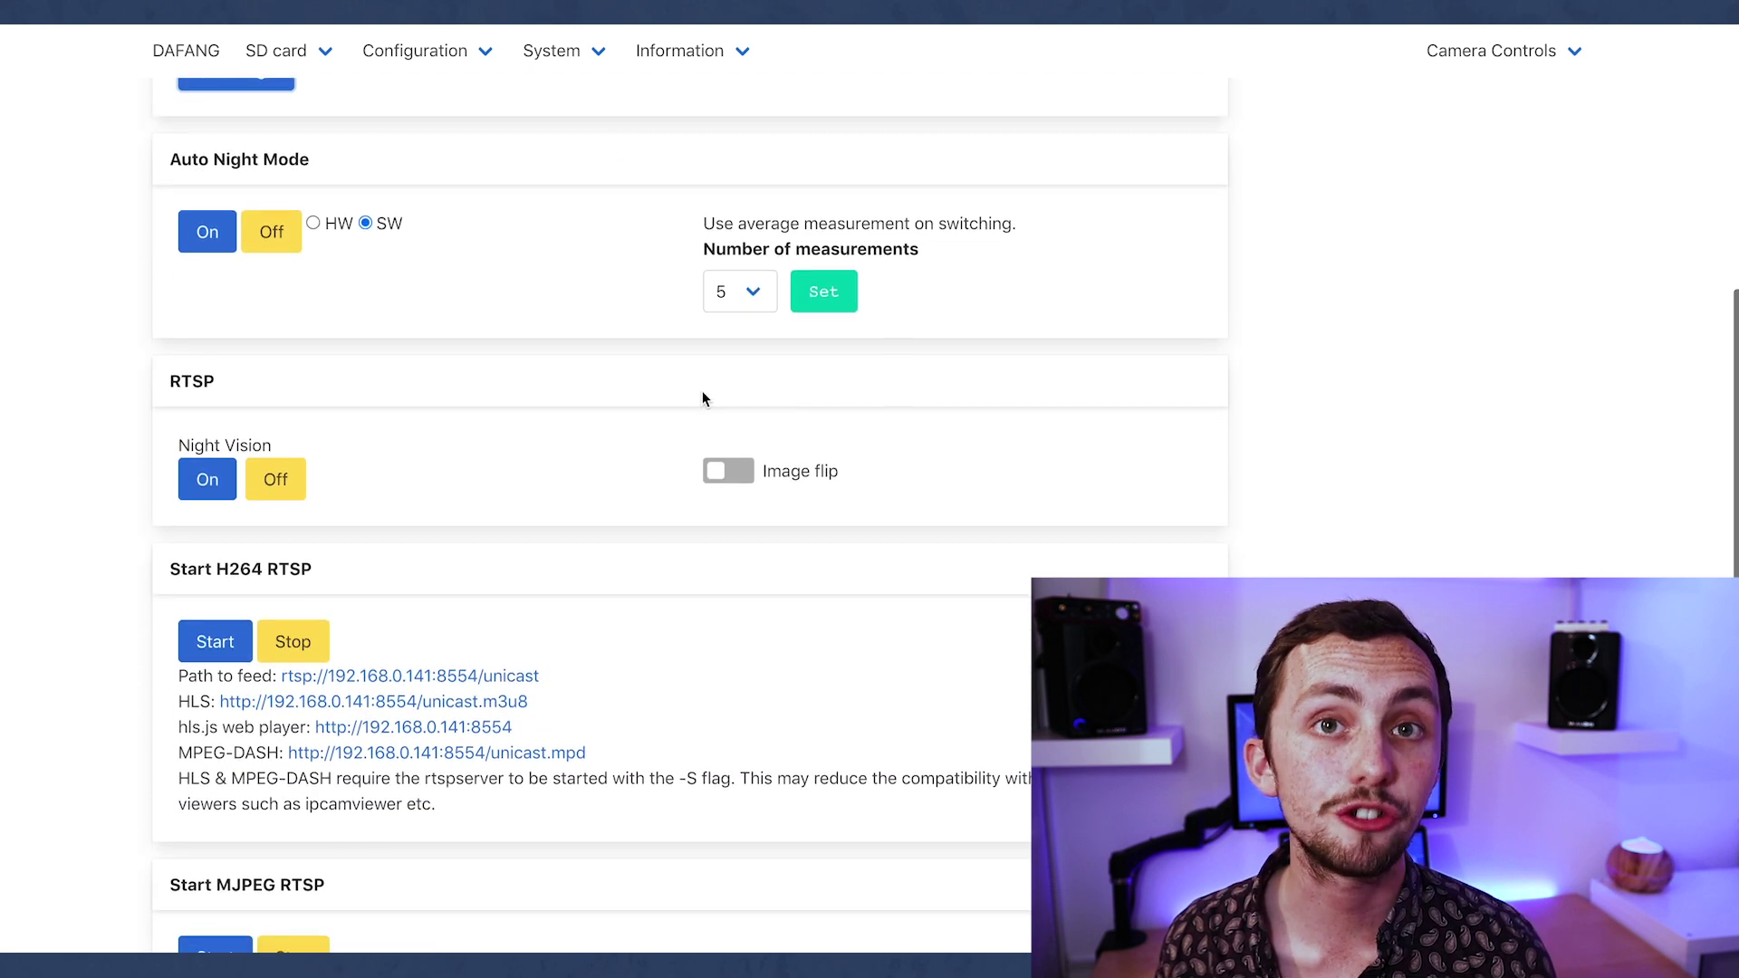
{"action": "scroll", "coordinate": [598, 453], "scroll_direction": "down", "scroll_amount": 3}
{"action": "left_click_drag", "start_coordinate": [540, 426], "coordinate": [283, 442]}
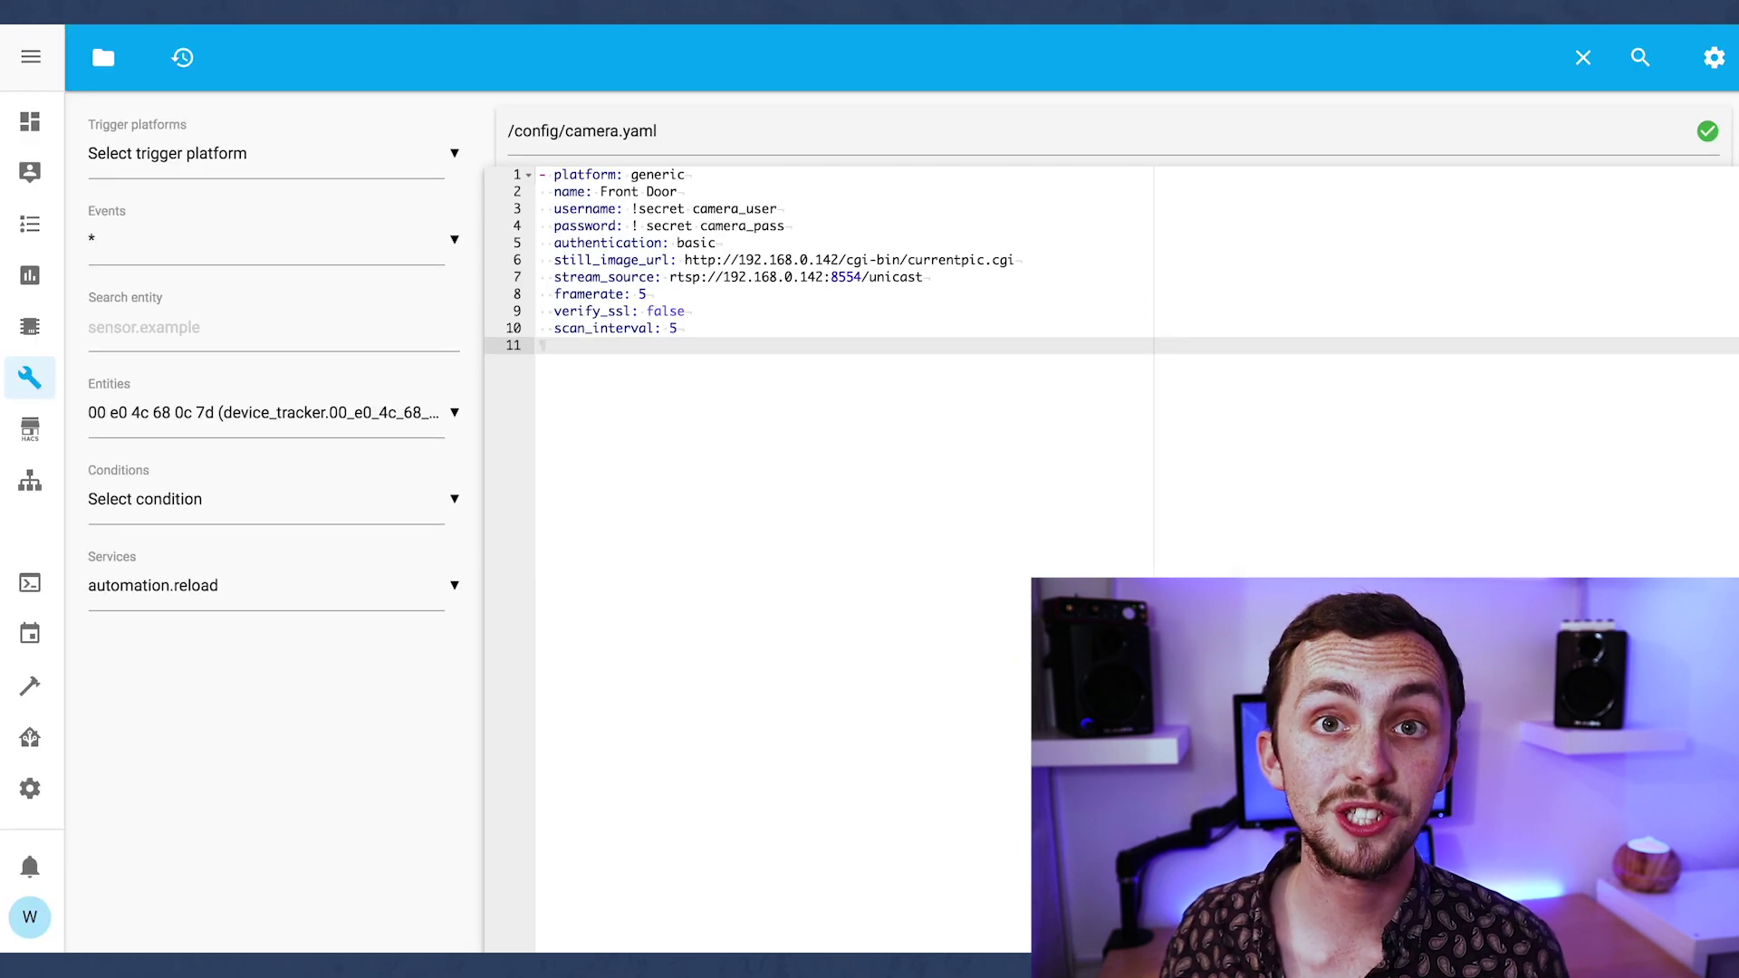
Start a '- platform: generic' entry named Dining Room with secret username and password lines.
{"action": "key", "text": "Return"}
{"action": "type", "text": "- p"}
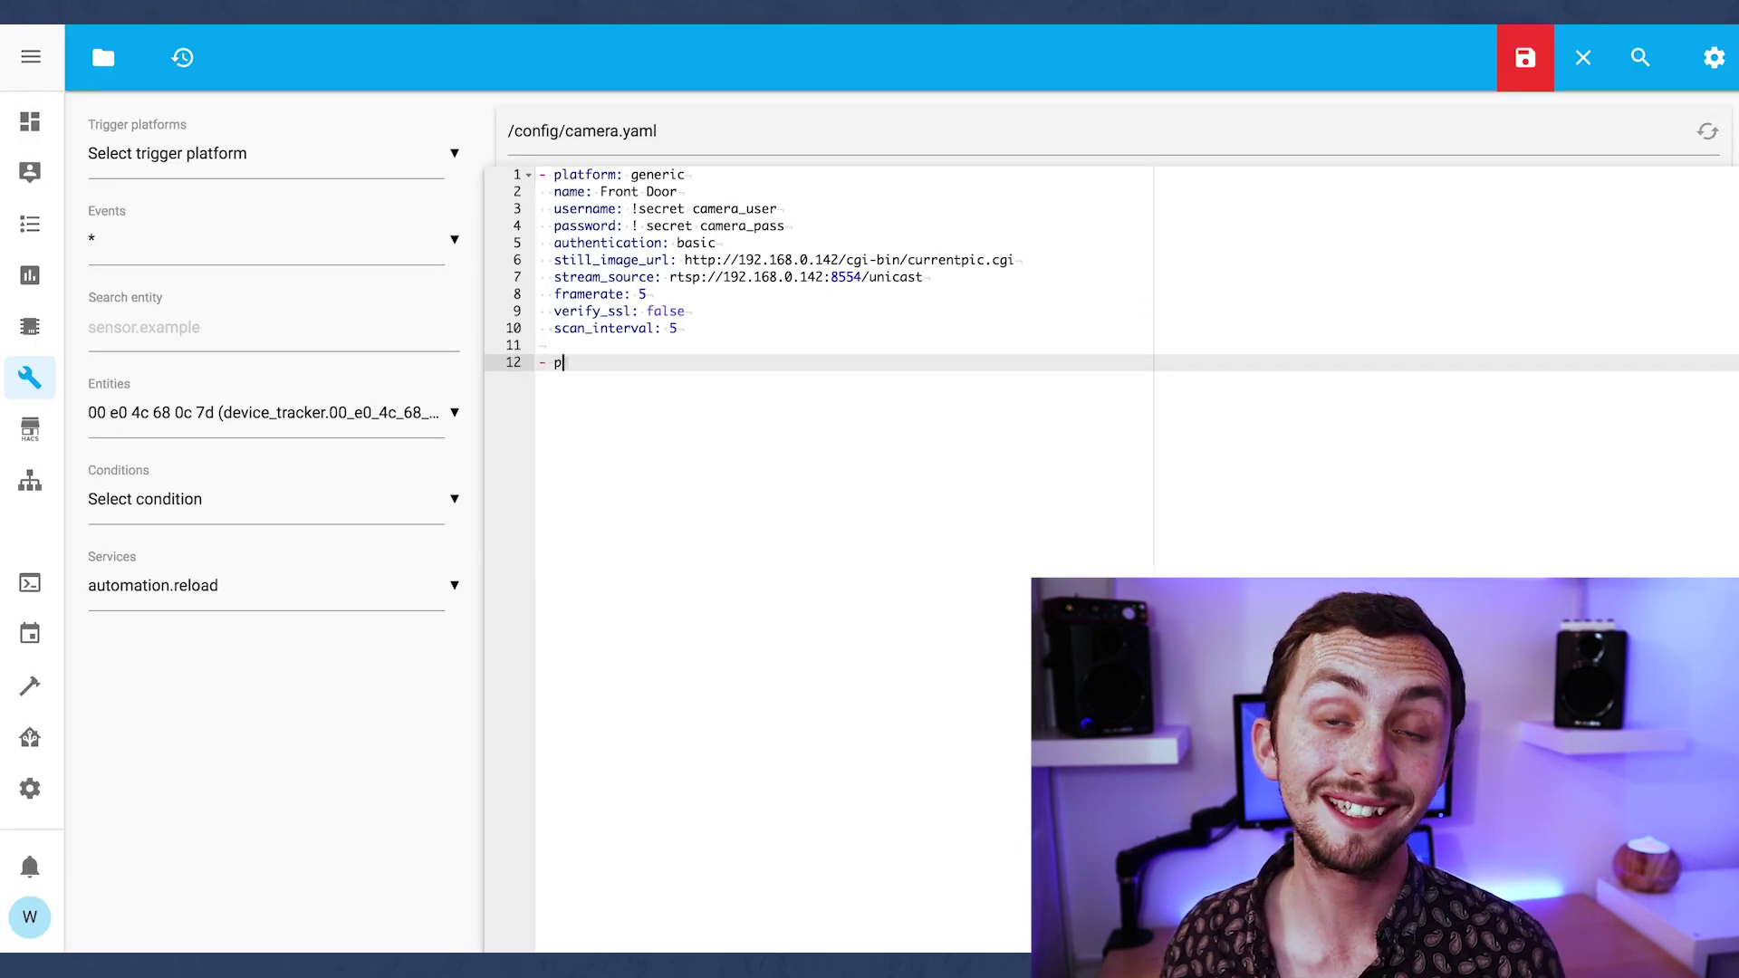
{"action": "type", "text": "latform: generi"}
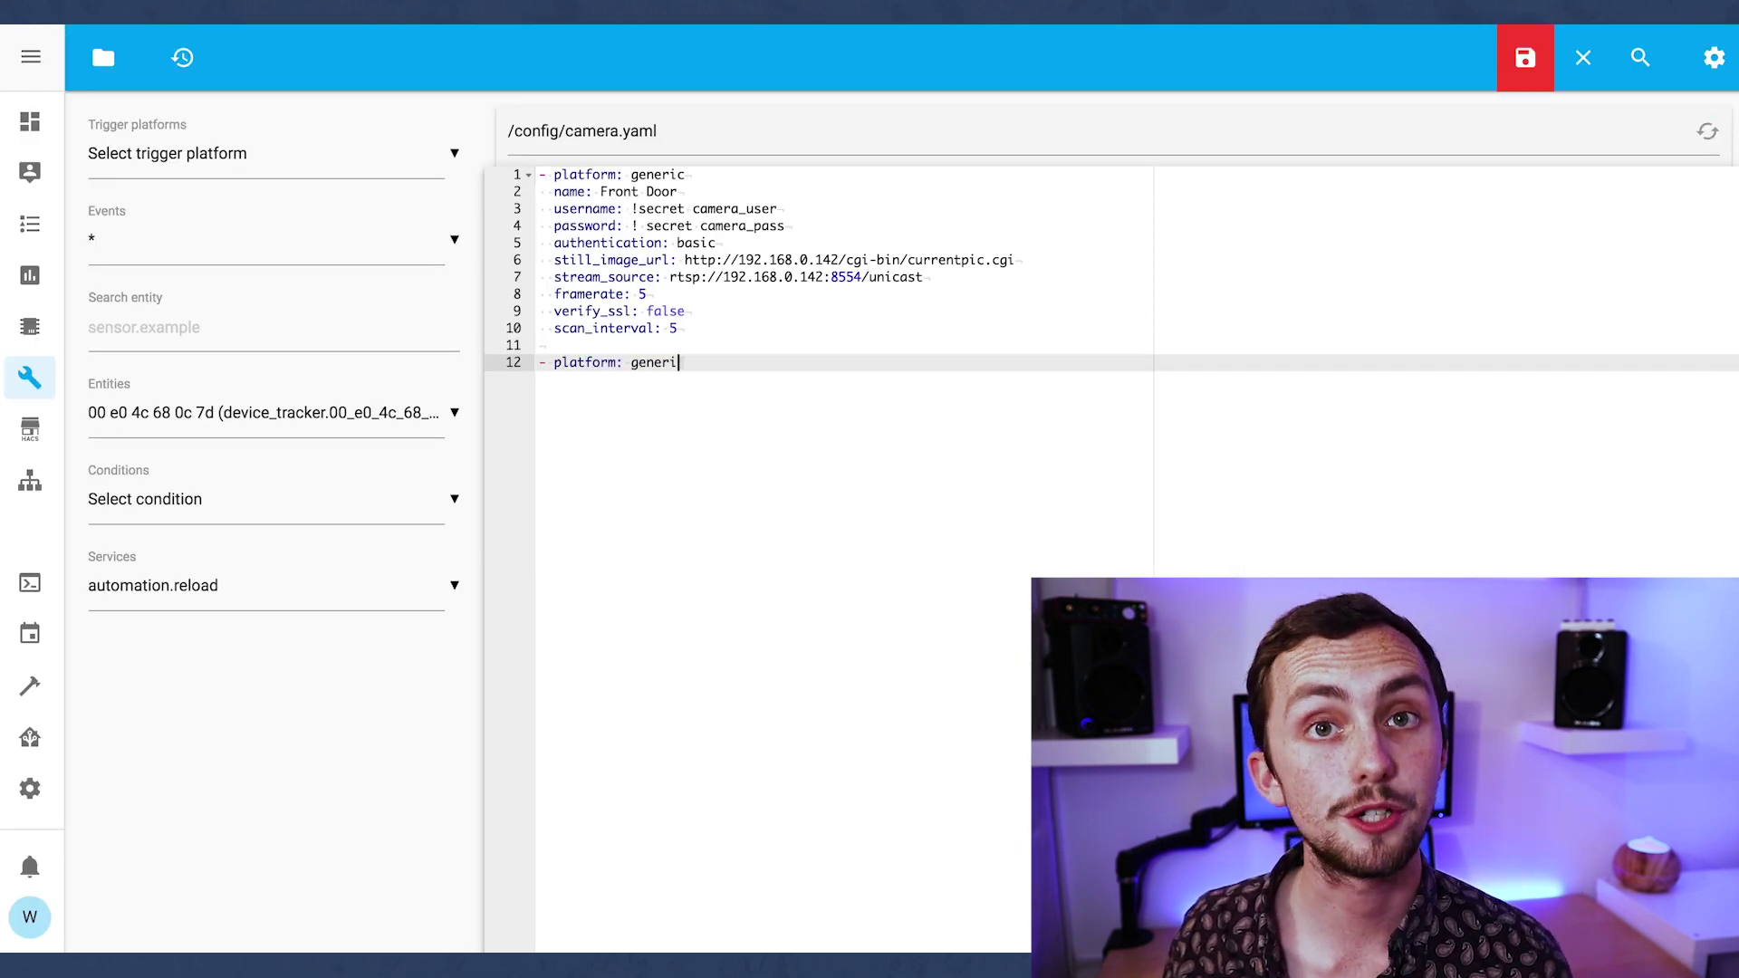
{"action": "type", "text": "c"}
{"action": "key", "text": "Return"}
{"action": "type", "text": "name: Dining Roo"}
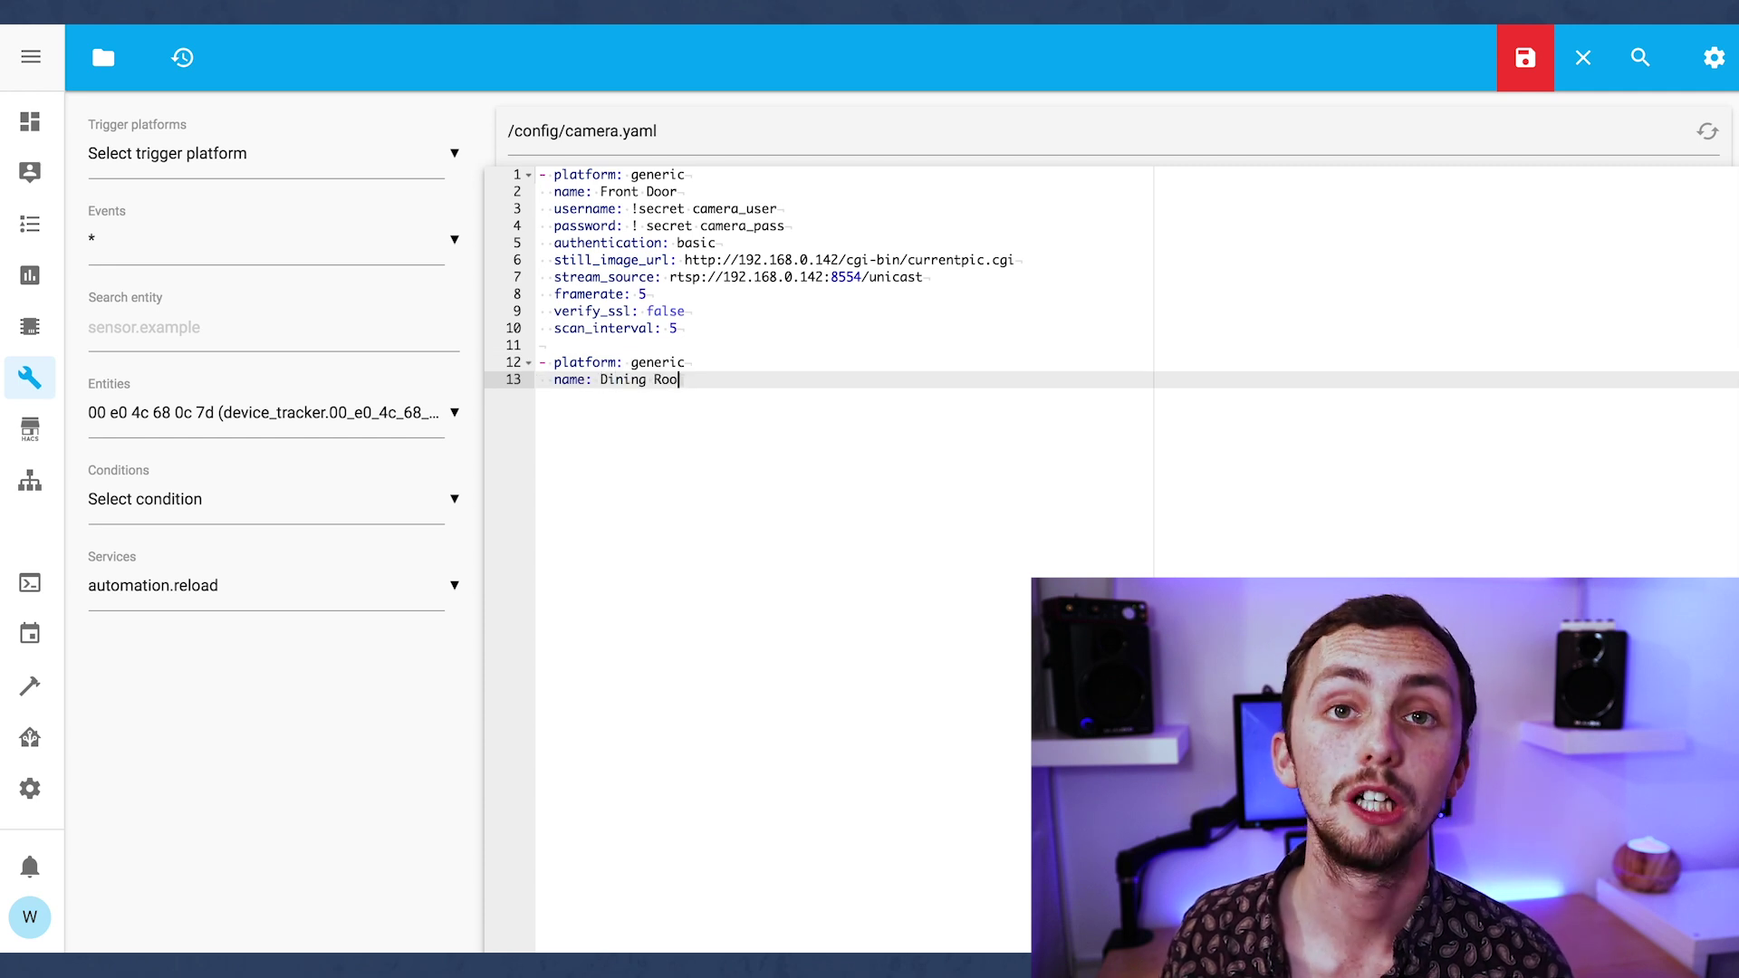
{"action": "type", "text": "m Camera"}
{"action": "key", "text": "BackSpace"}
{"action": "key", "text": "BackSpace"}
{"action": "key", "text": "BackSpace"}
{"action": "key", "text": "BackSpace"}
{"action": "key", "text": "BackSpace"}
{"action": "key", "text": "BackSpace"}
{"action": "key", "text": "BackSpace"}
{"action": "key", "text": "Return"}
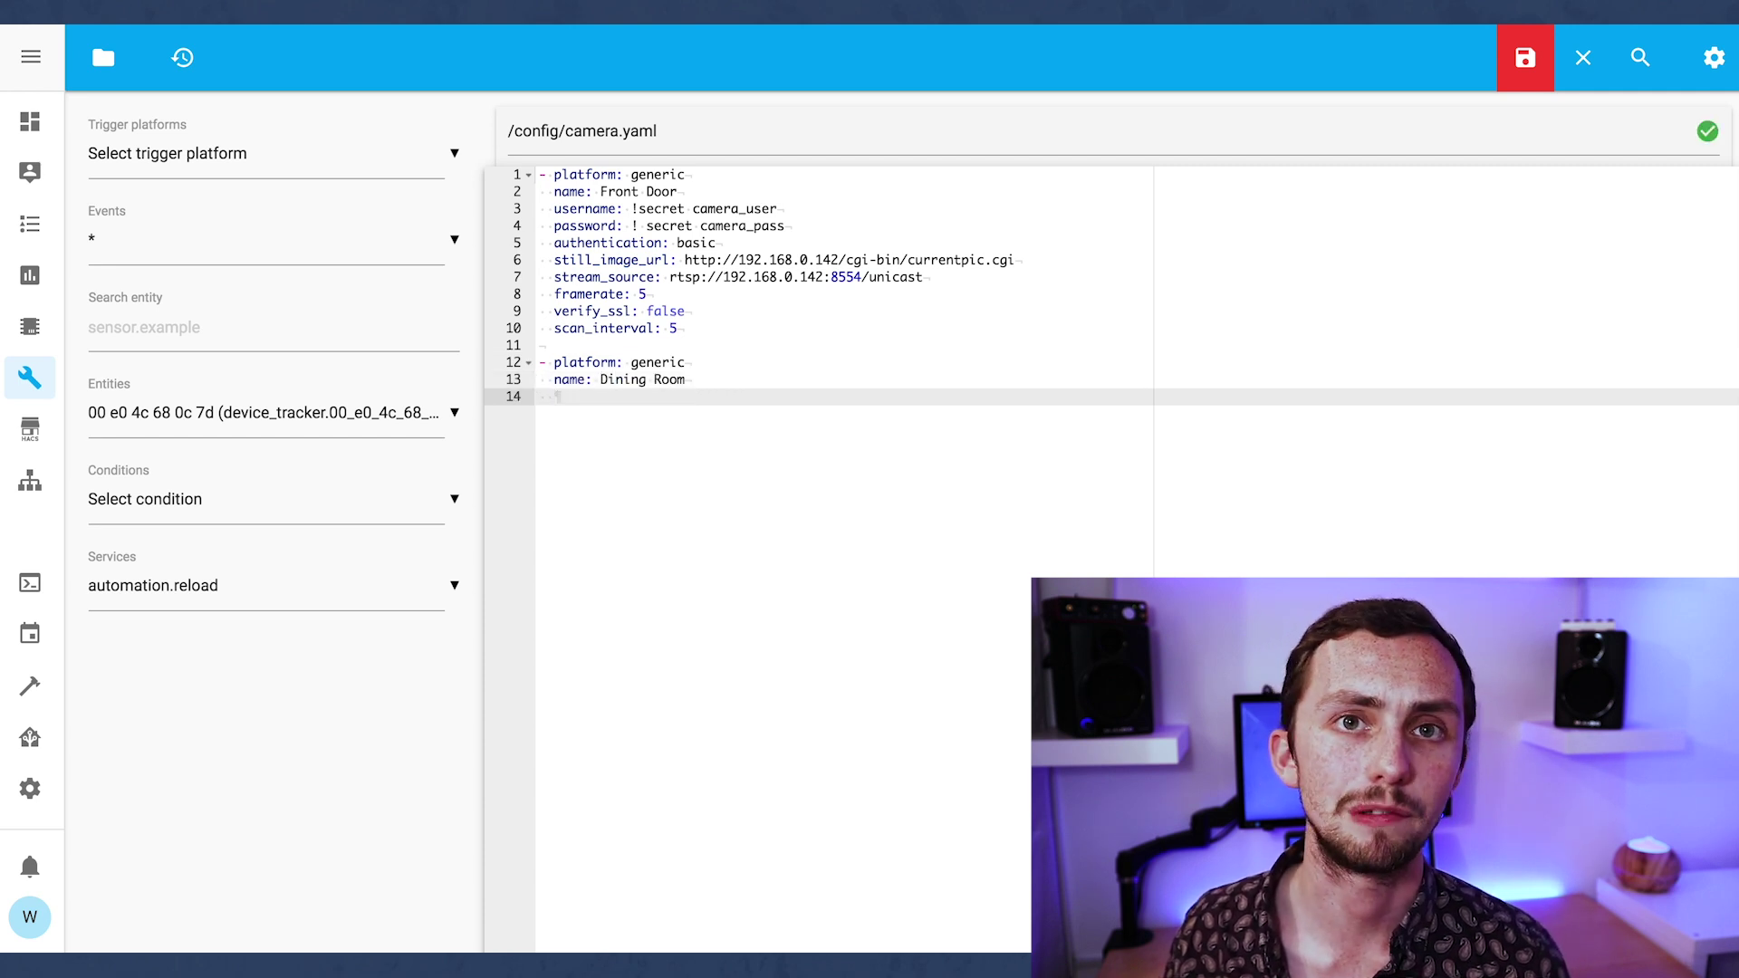
{"action": "type", "text": "username: "}
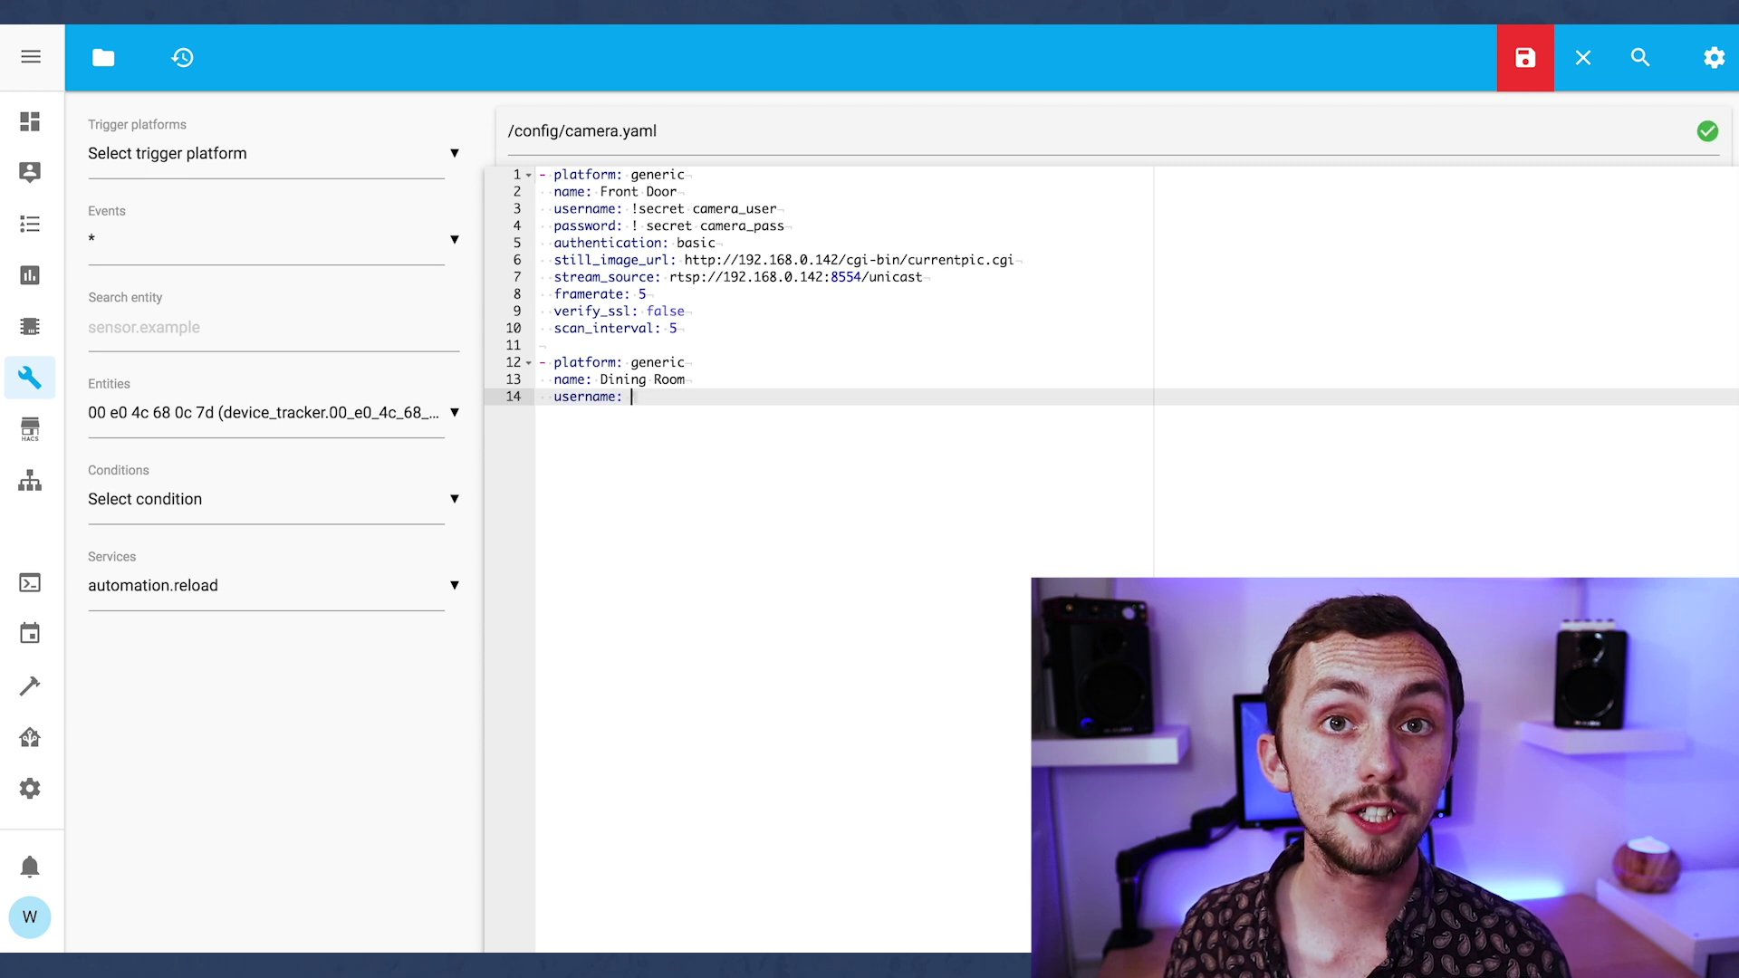
{"action": "type", "text": "!secret c"}
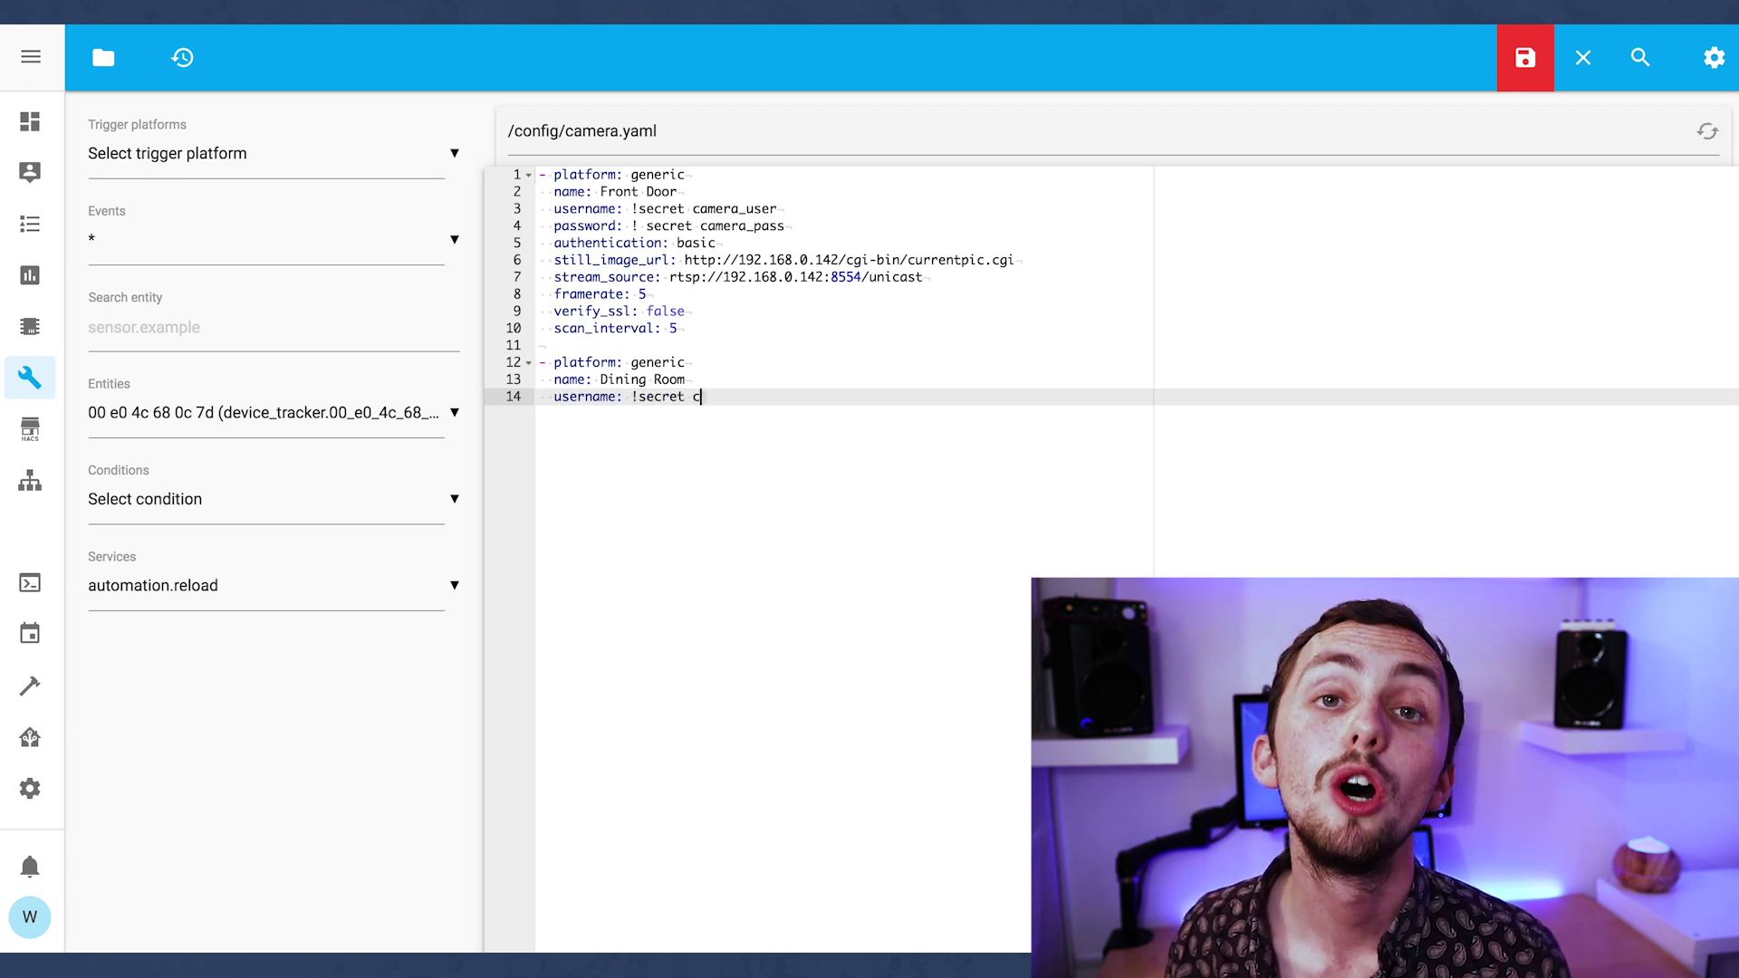
{"action": "type", "text": "amera_use"}
{"action": "key", "text": "Return"}
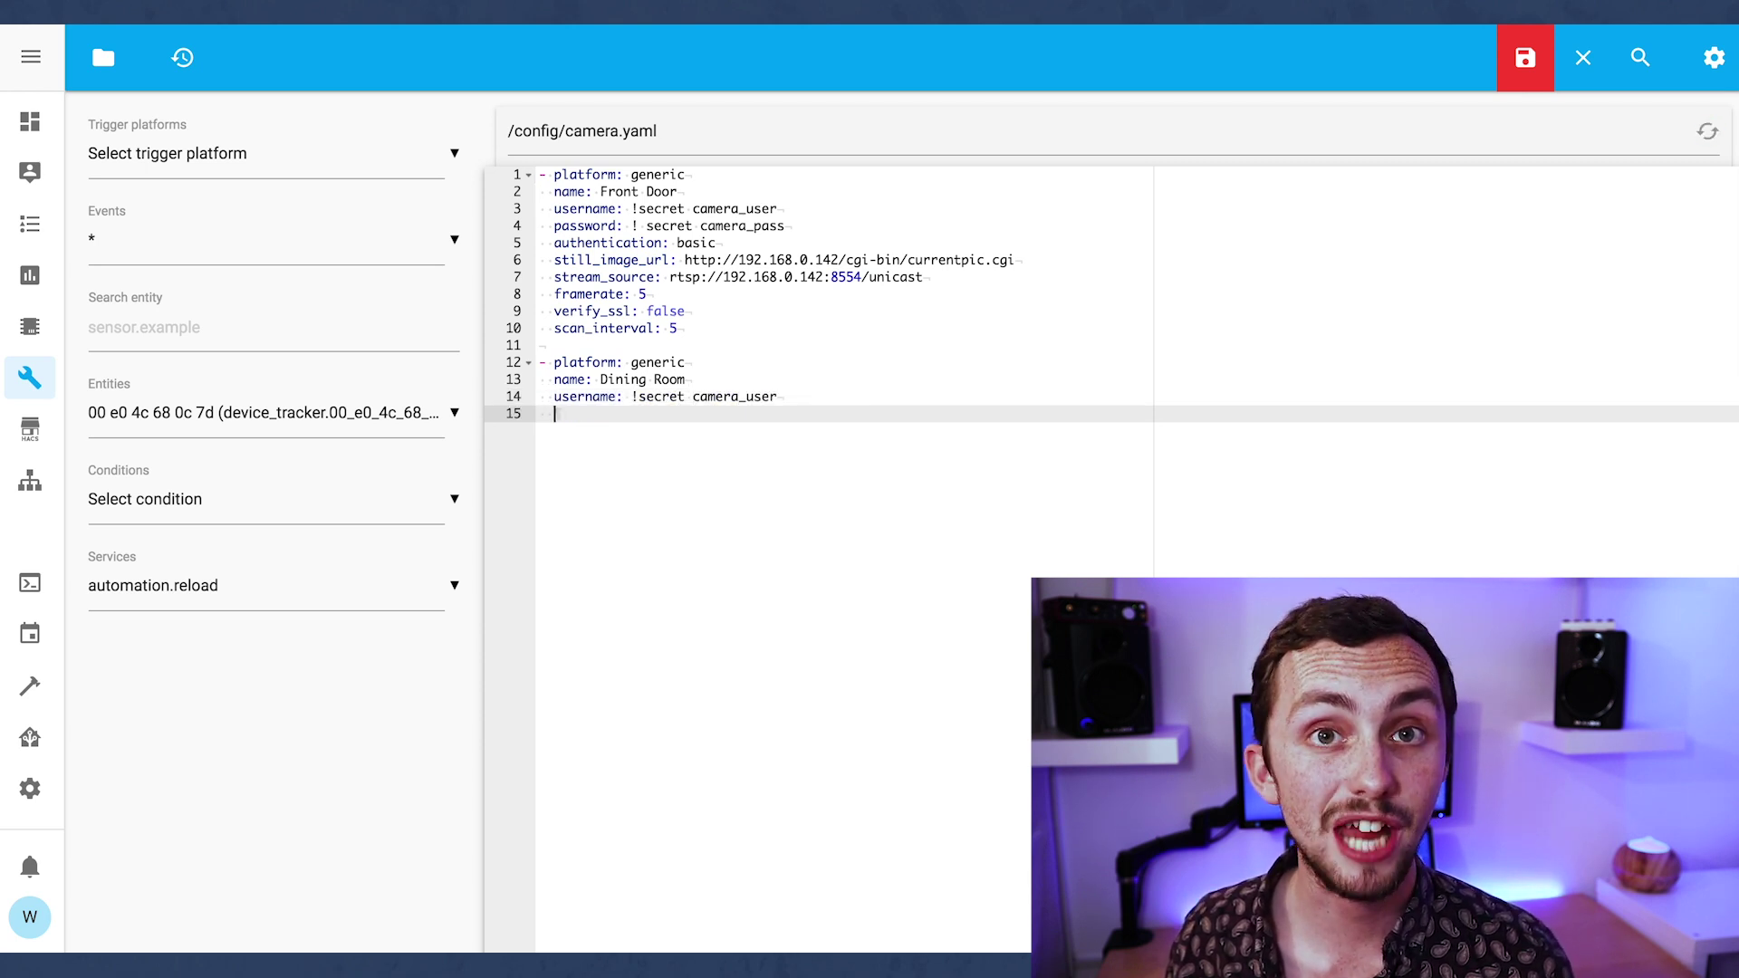
{"action": "type", "text": "passowrd: ! "}
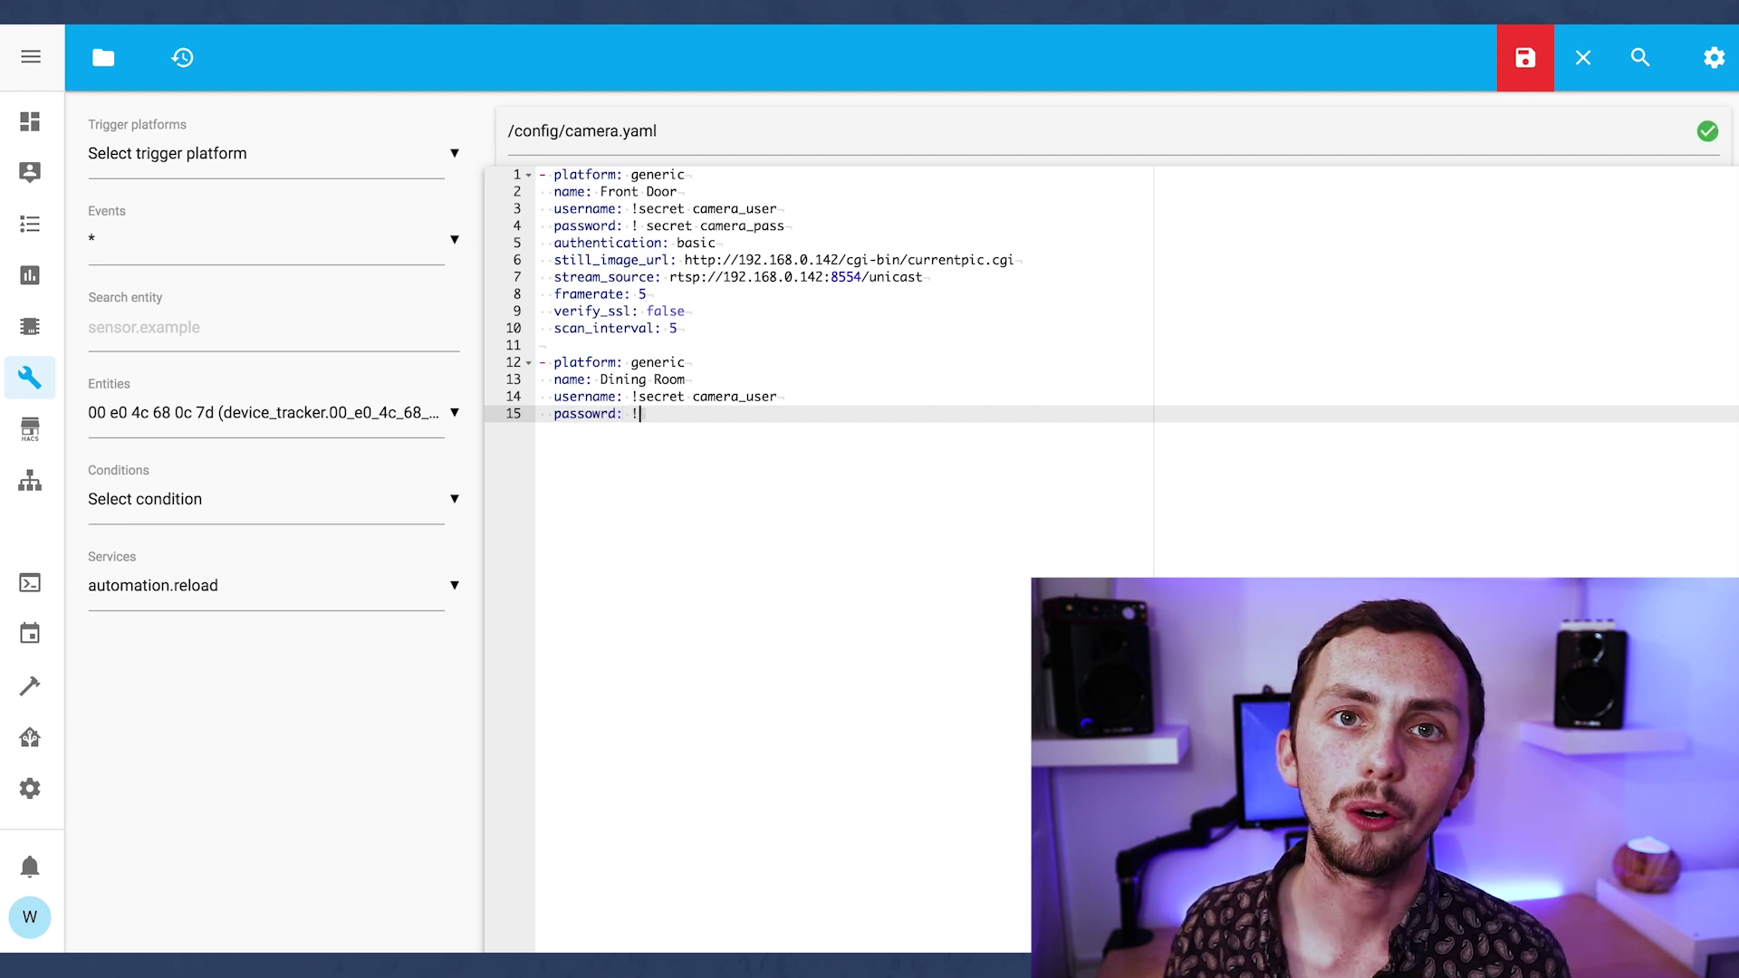
{"action": "type", "text": "secret "}
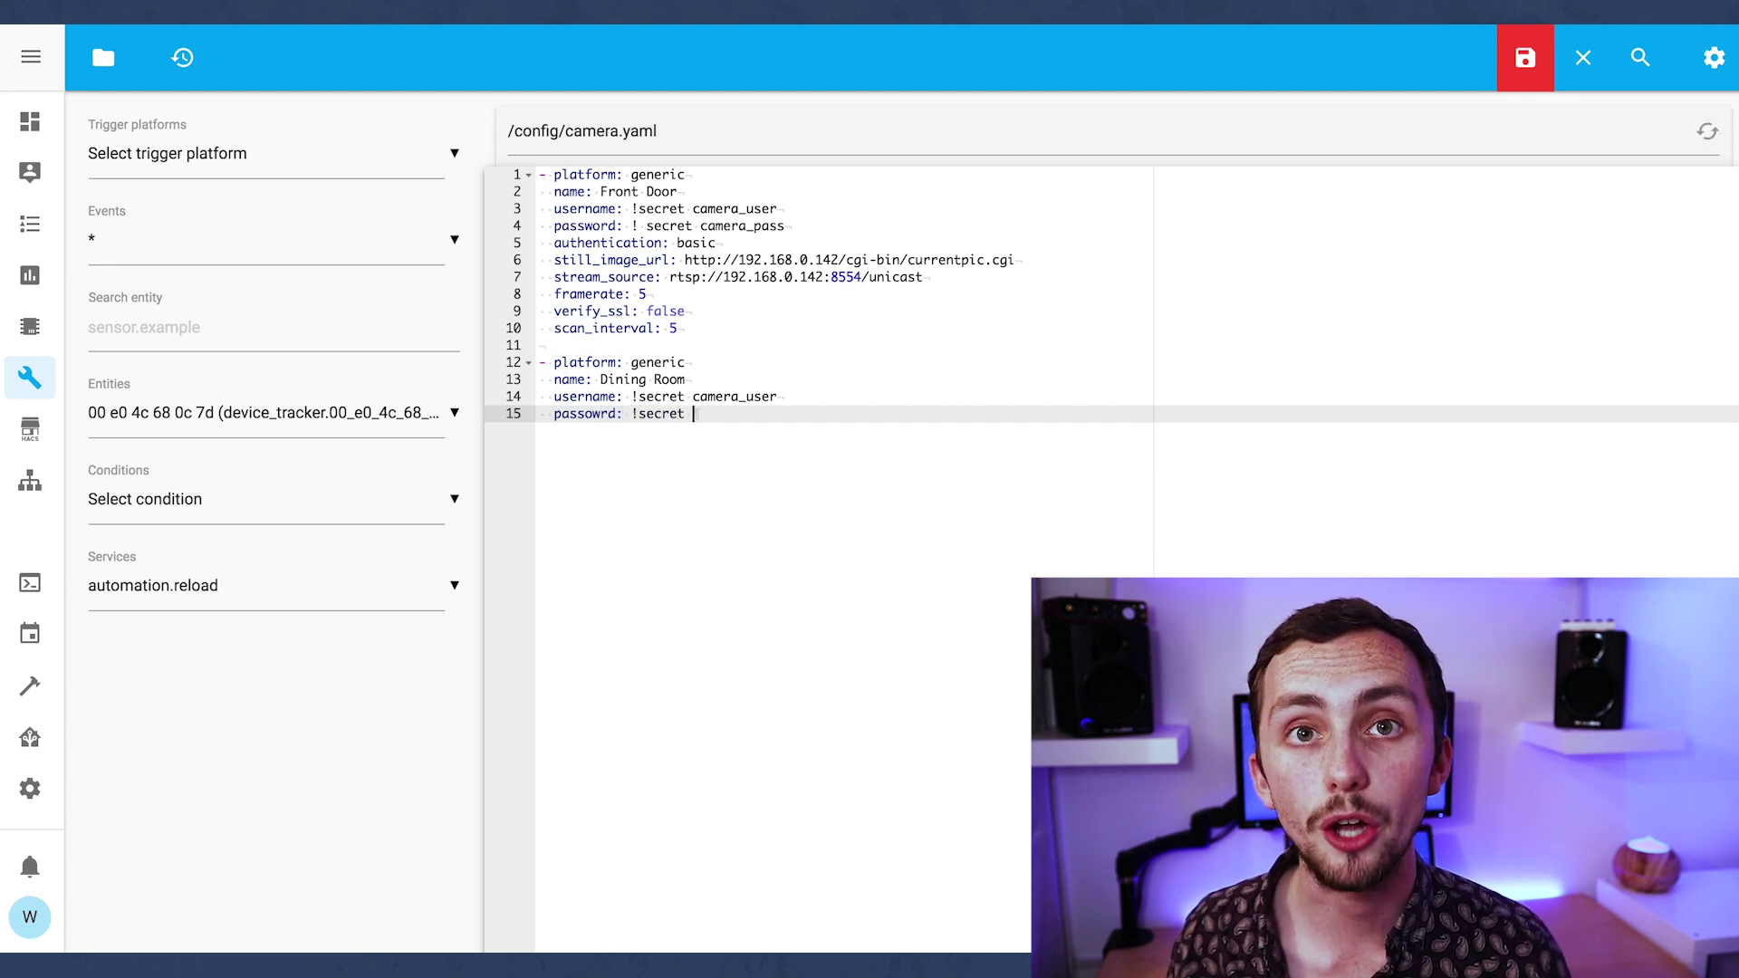
{"action": "type", "text": "camera_pass"}
Fix the password secret's stray space and add authentication basic, still_image_url and stream_source lines.
{"action": "left_click", "coordinate": [646, 226]}
{"action": "key", "text": "BackSpace"}
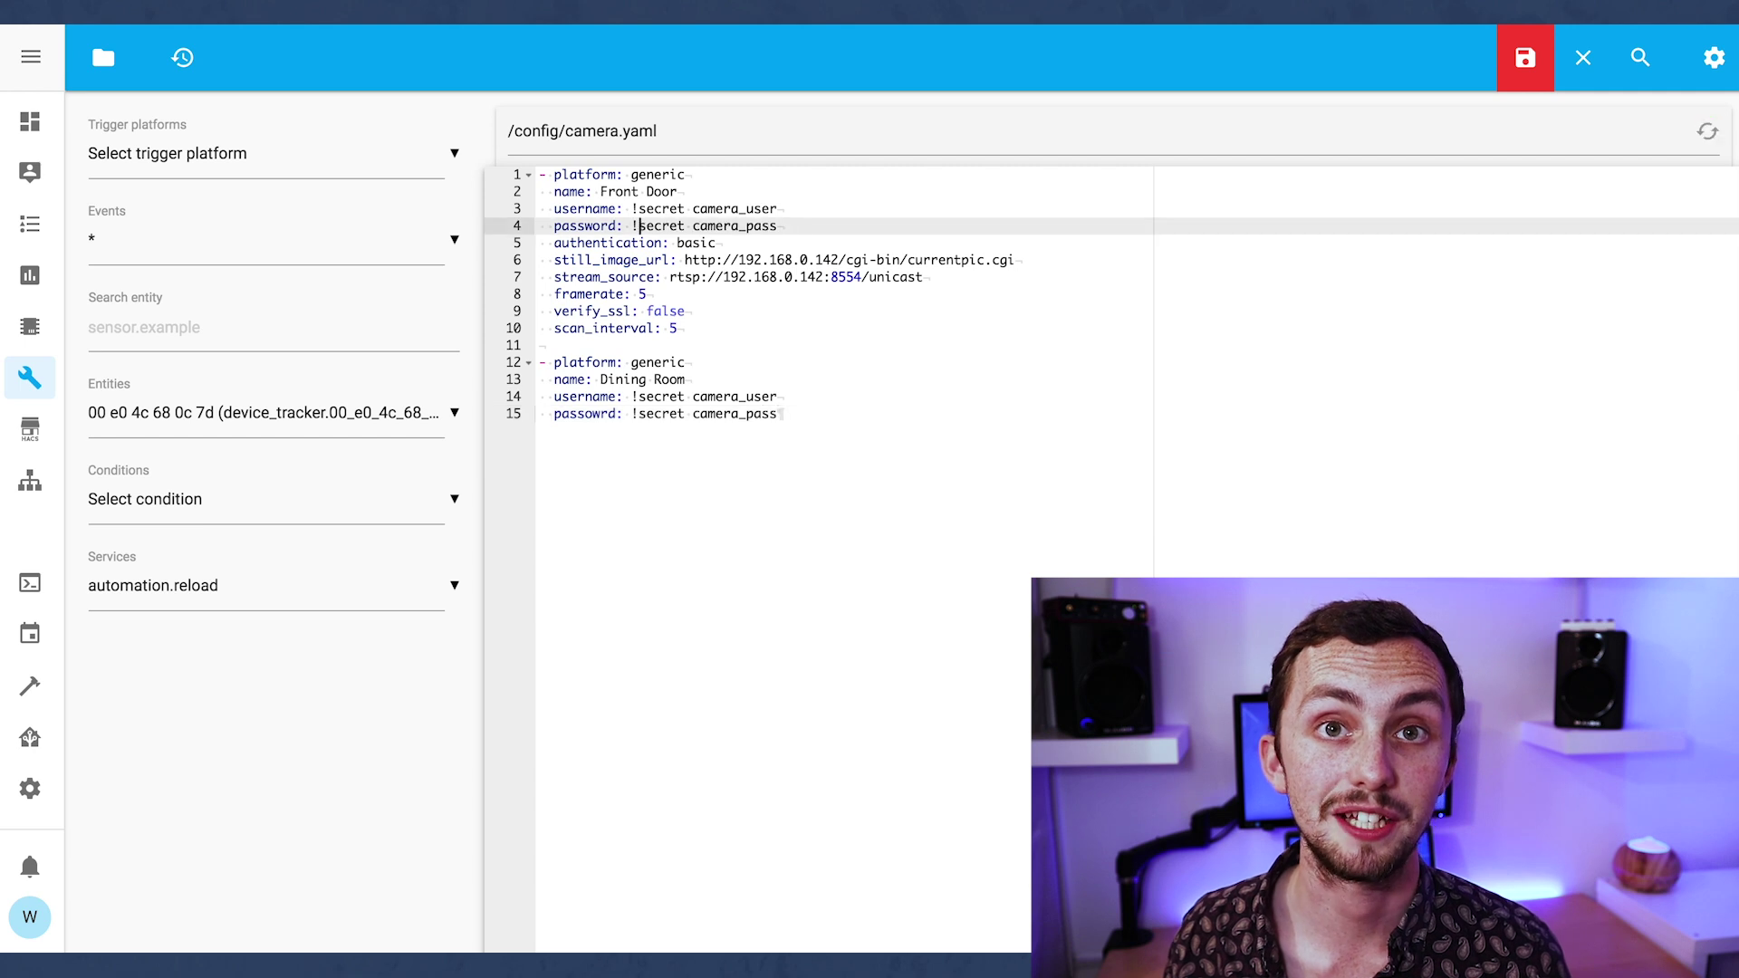
{"action": "left_click", "coordinate": [846, 416]}
{"action": "key", "text": "Return"}
{"action": "type", "text": "authe"}
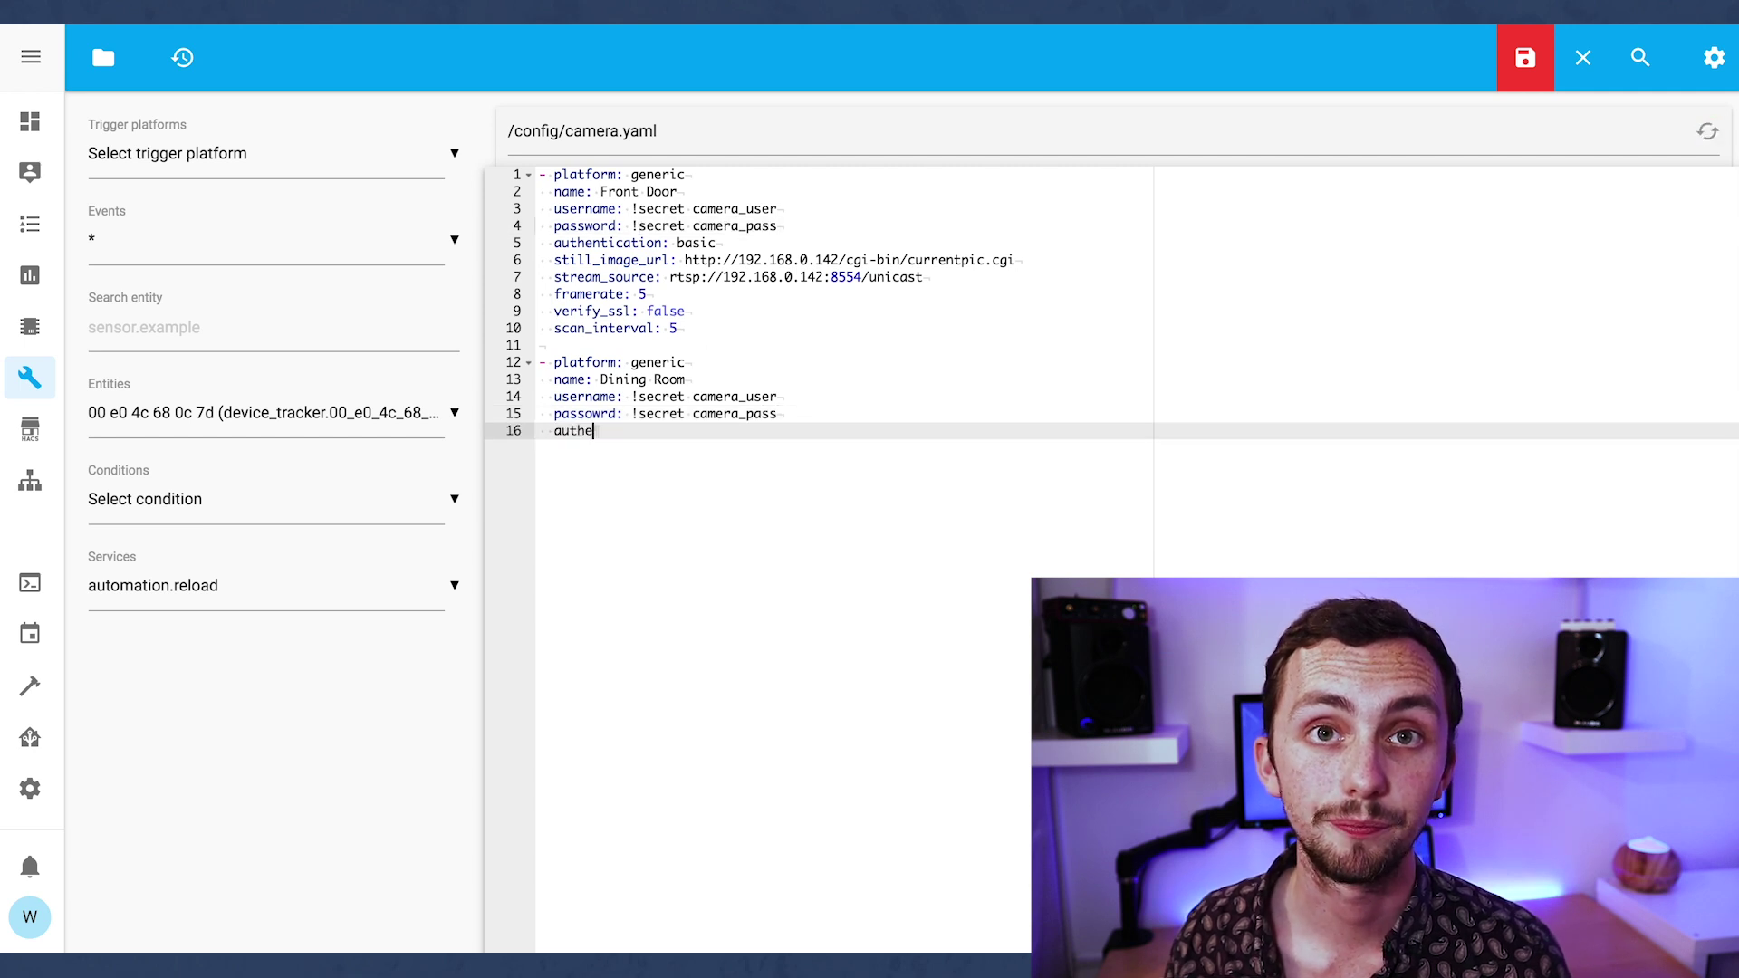
{"action": "type", "text": "nticiation: basic"}
{"action": "key", "text": "Return"}
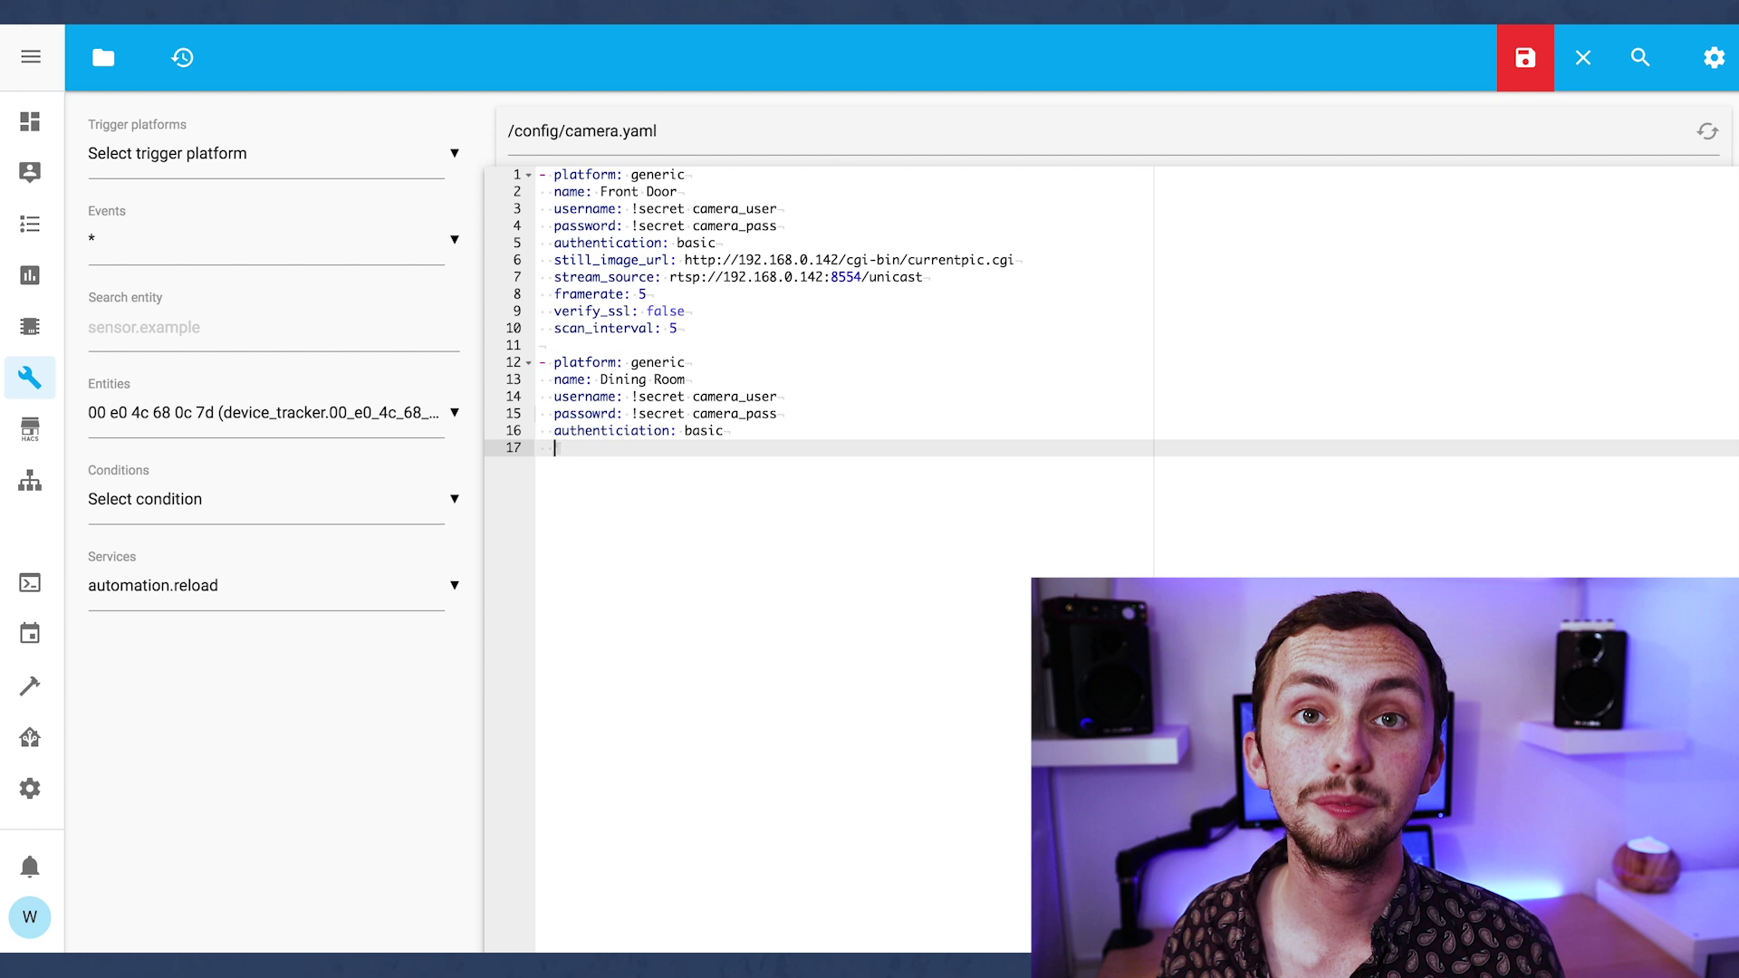
{"action": "type", "text": "still_"}
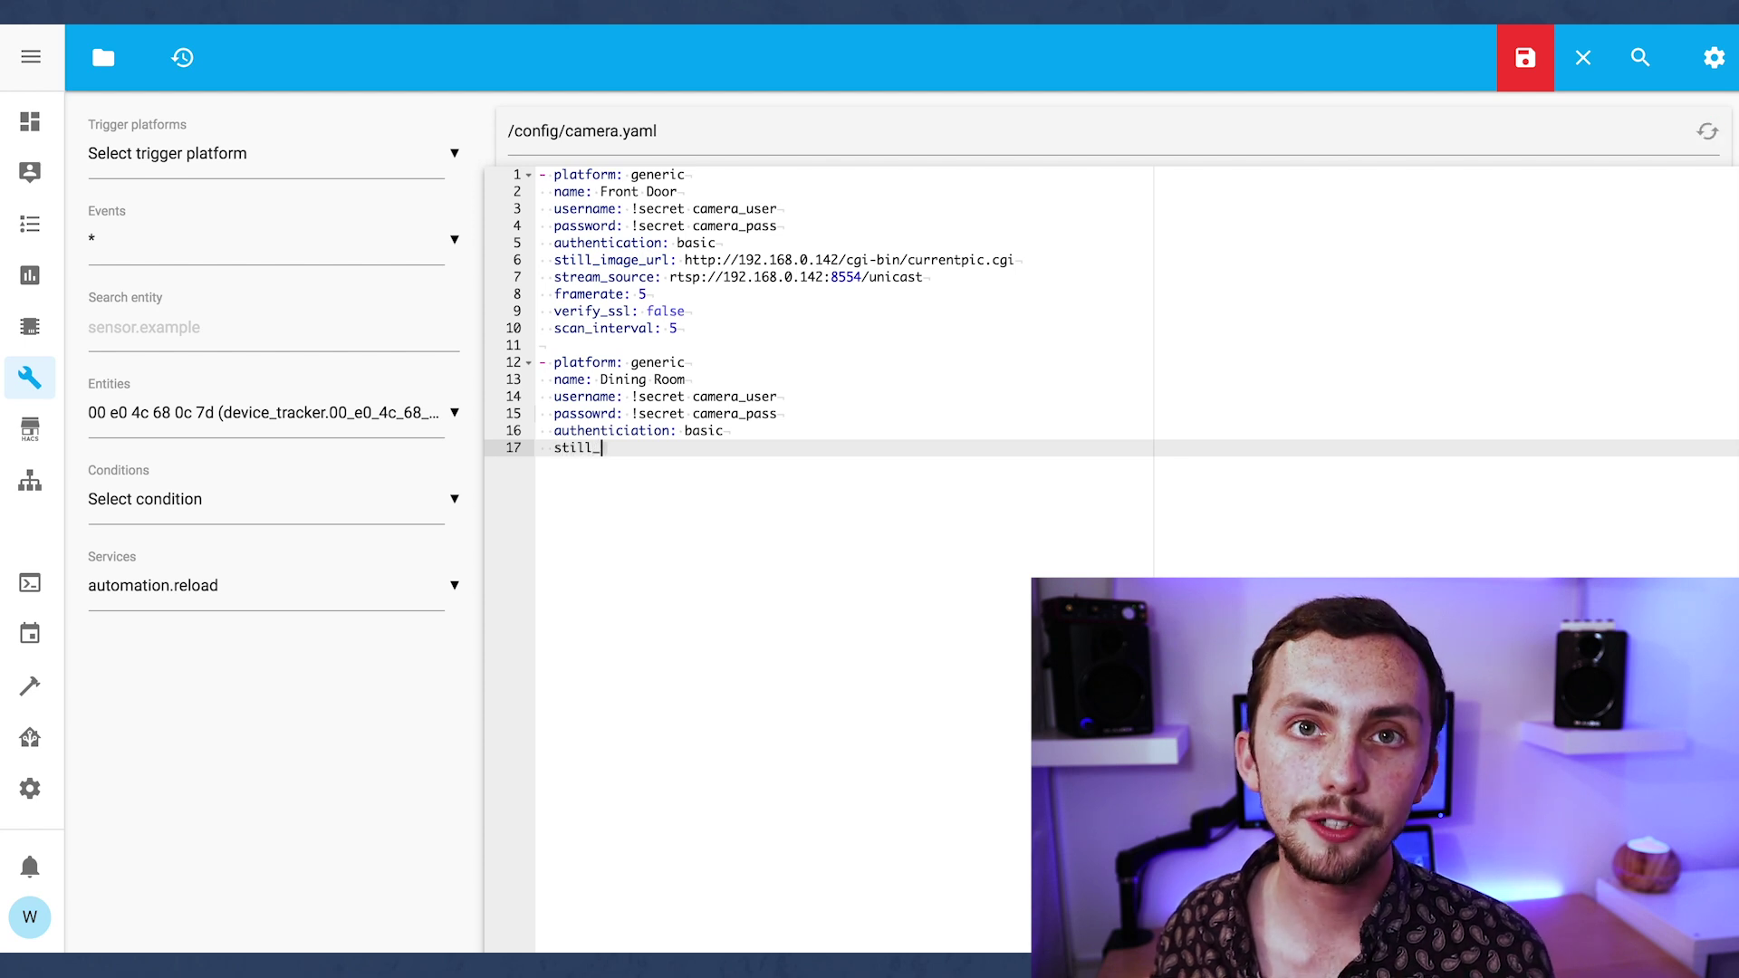
{"action": "type", "text": "image_url"}
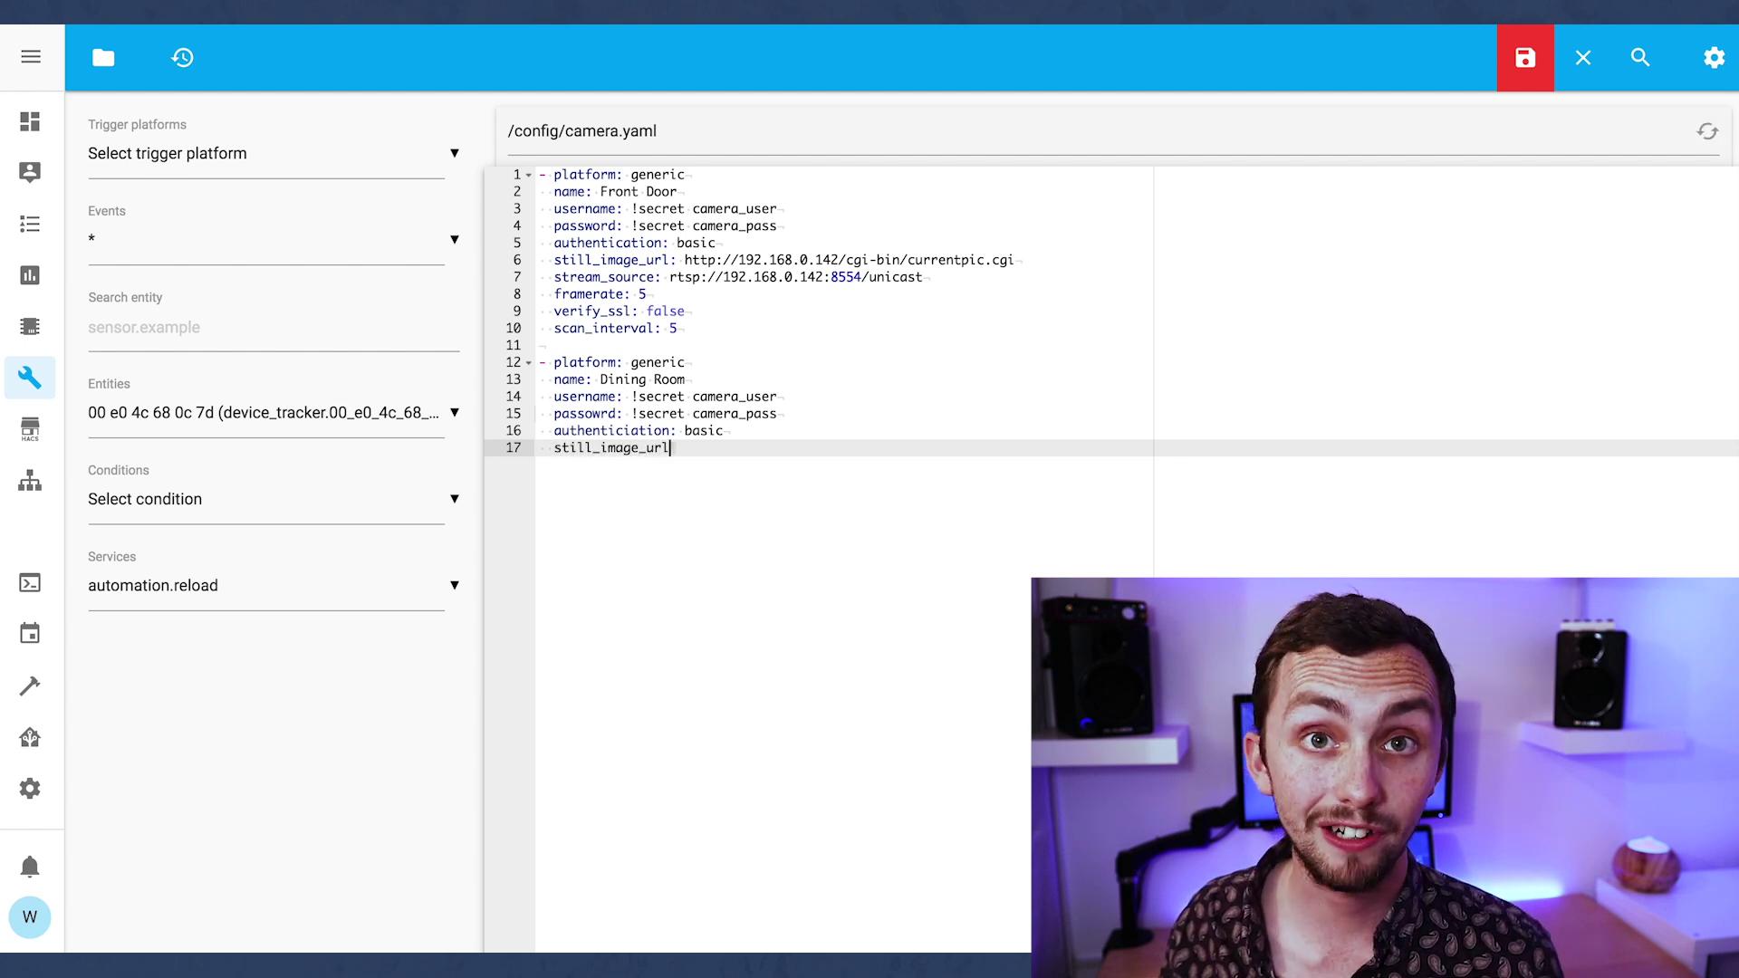
{"action": "type", "text": ":"}
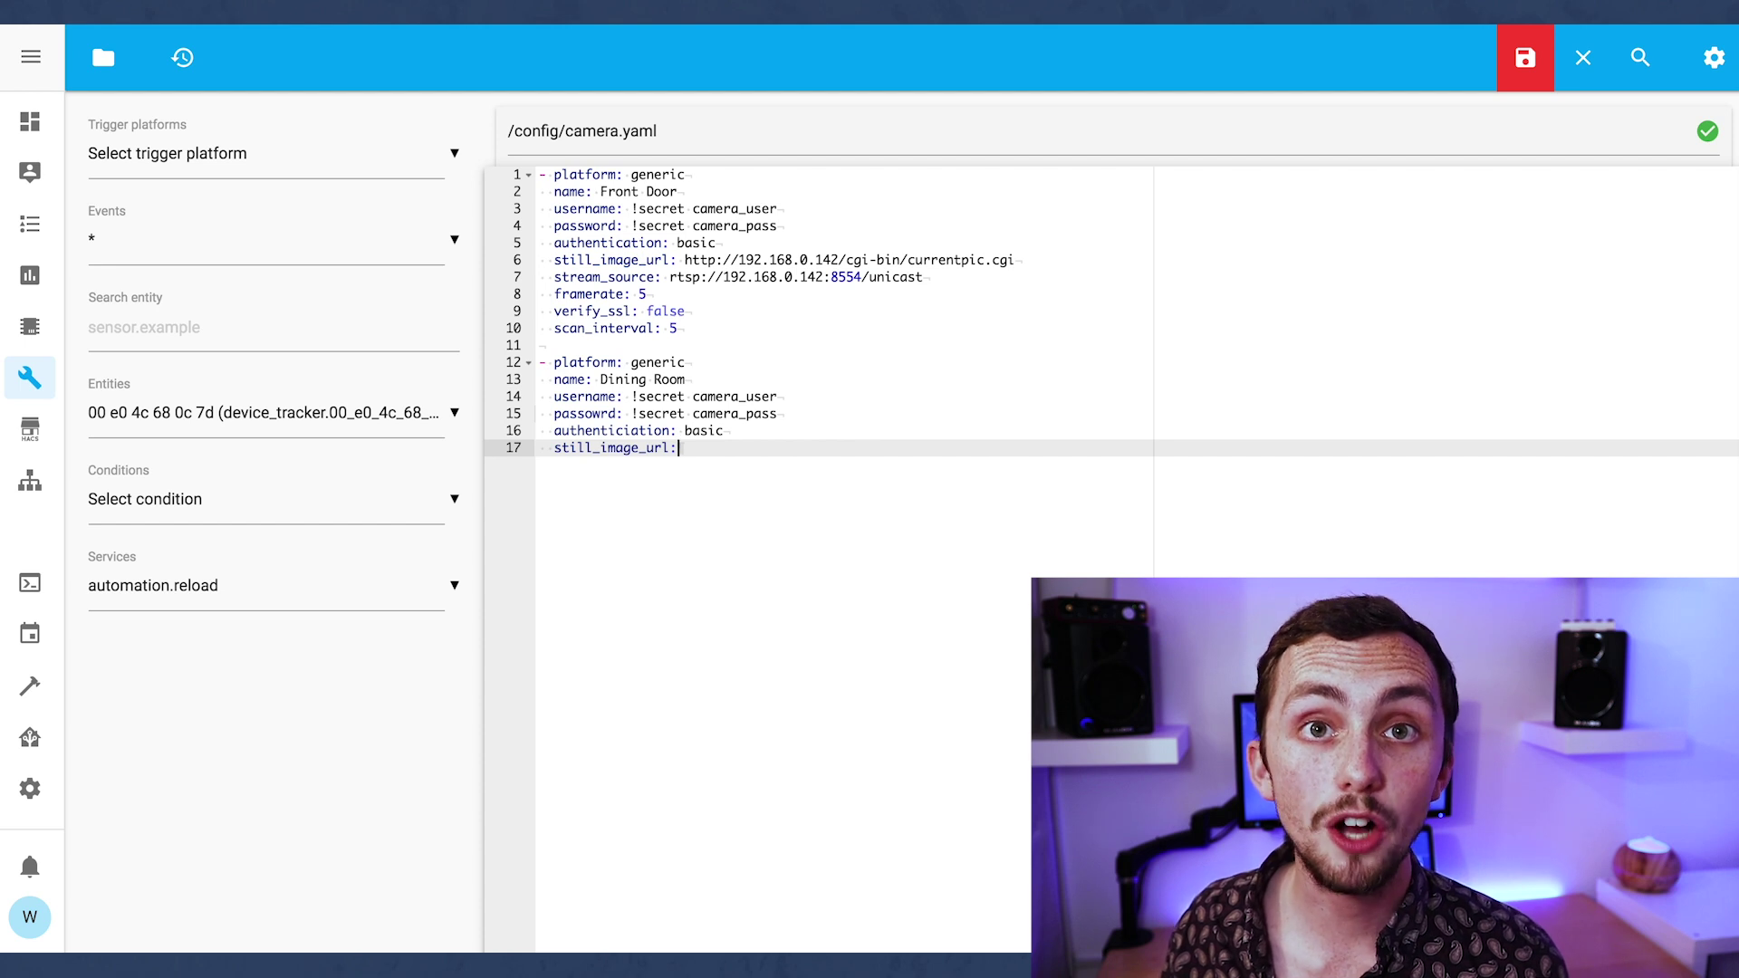
{"action": "key", "text": "Return"}
{"action": "type", "text": "stre"}
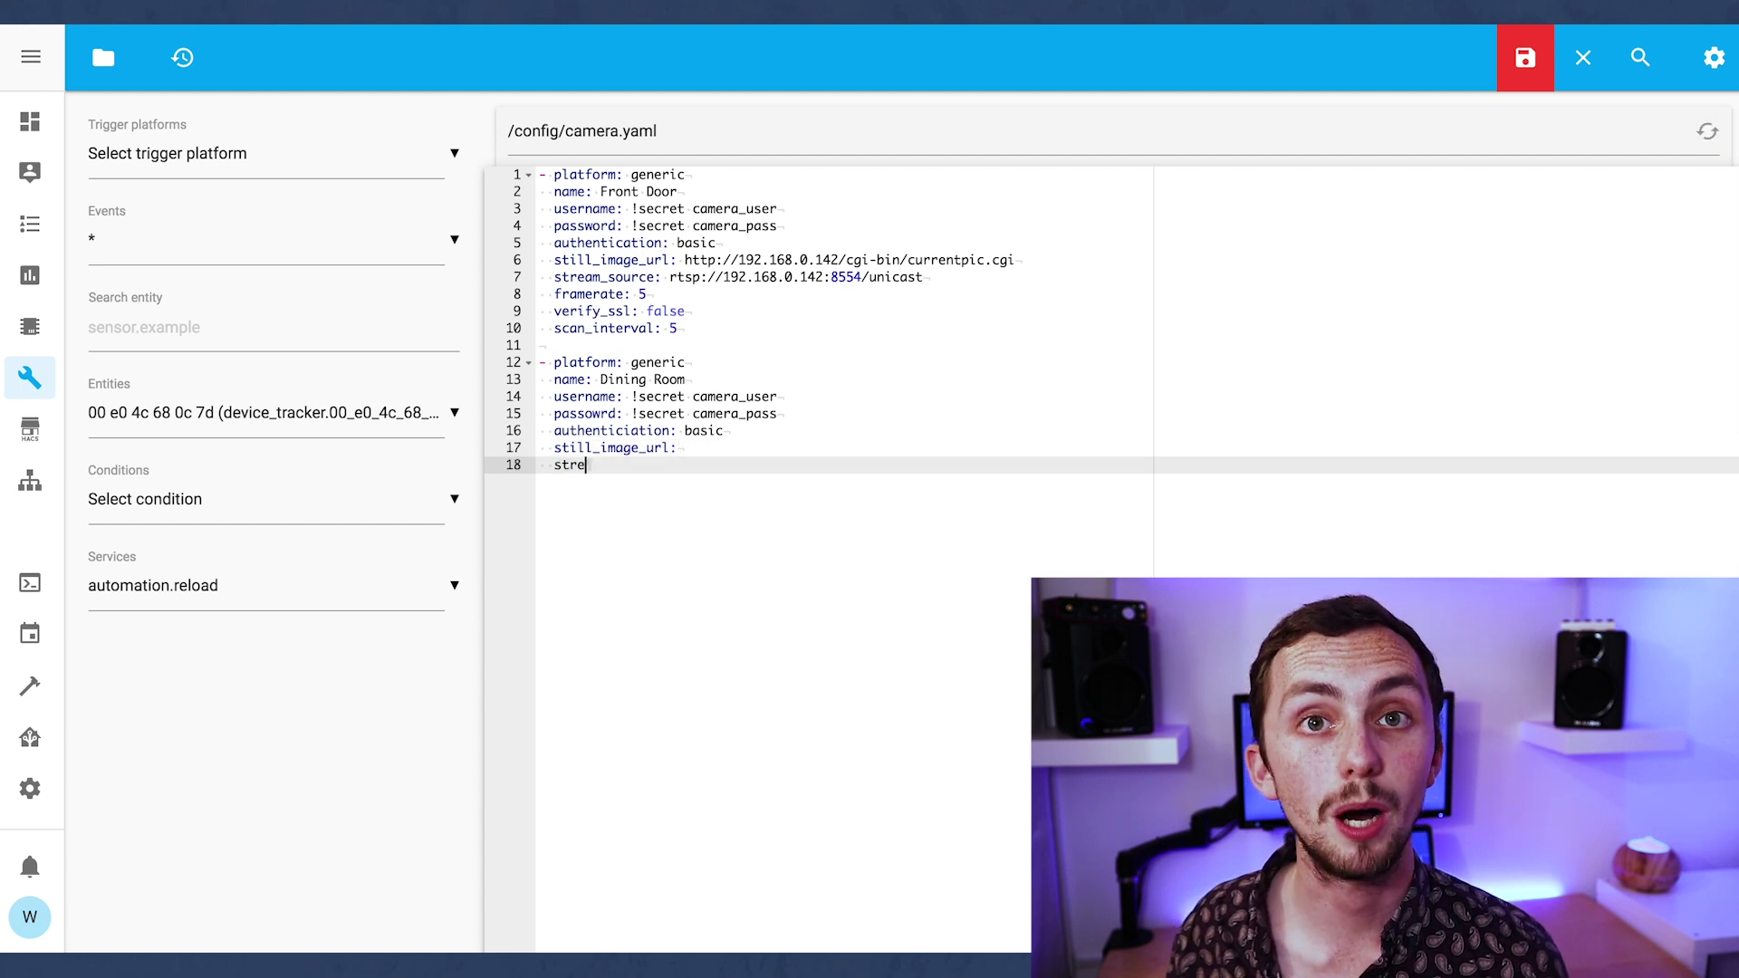
{"action": "type", "text": "am_source:"}
Paste the RTSP feed address, then add framerate 5, verify_ssl false and scan_interval 5.
{"action": "type", "text": "rtsp://192.168.0.141:8554/unicast"}
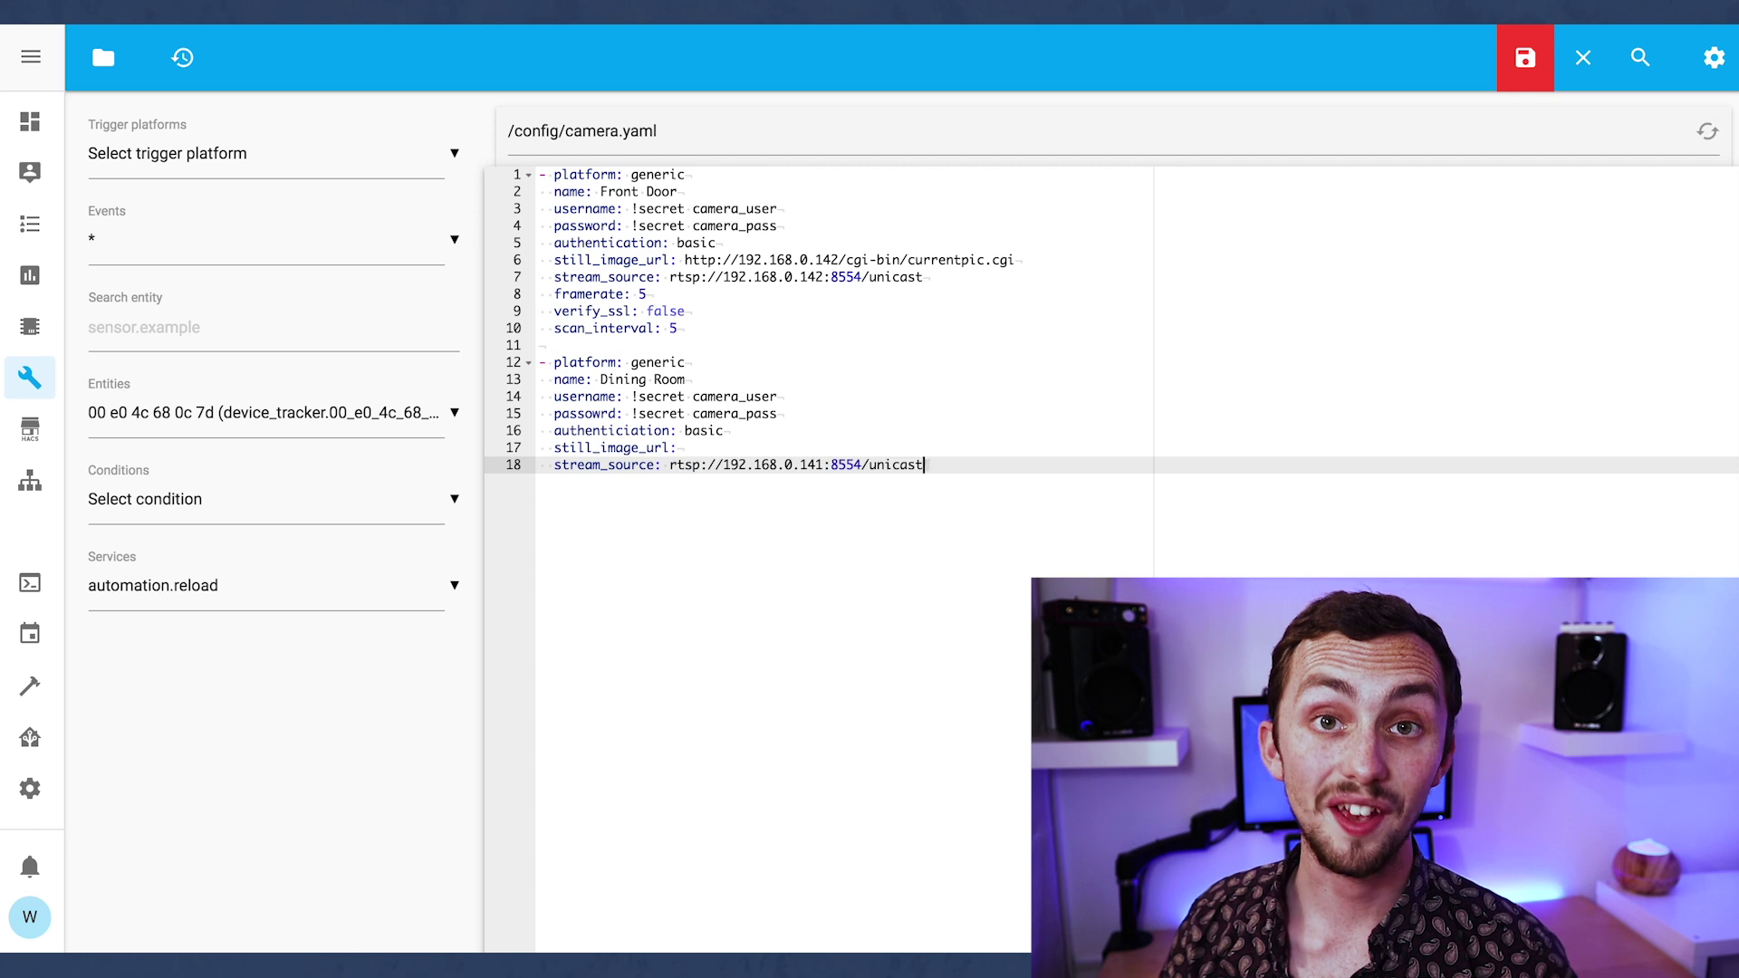
{"action": "key", "text": "Return"}
{"action": "type", "text": "framer"}
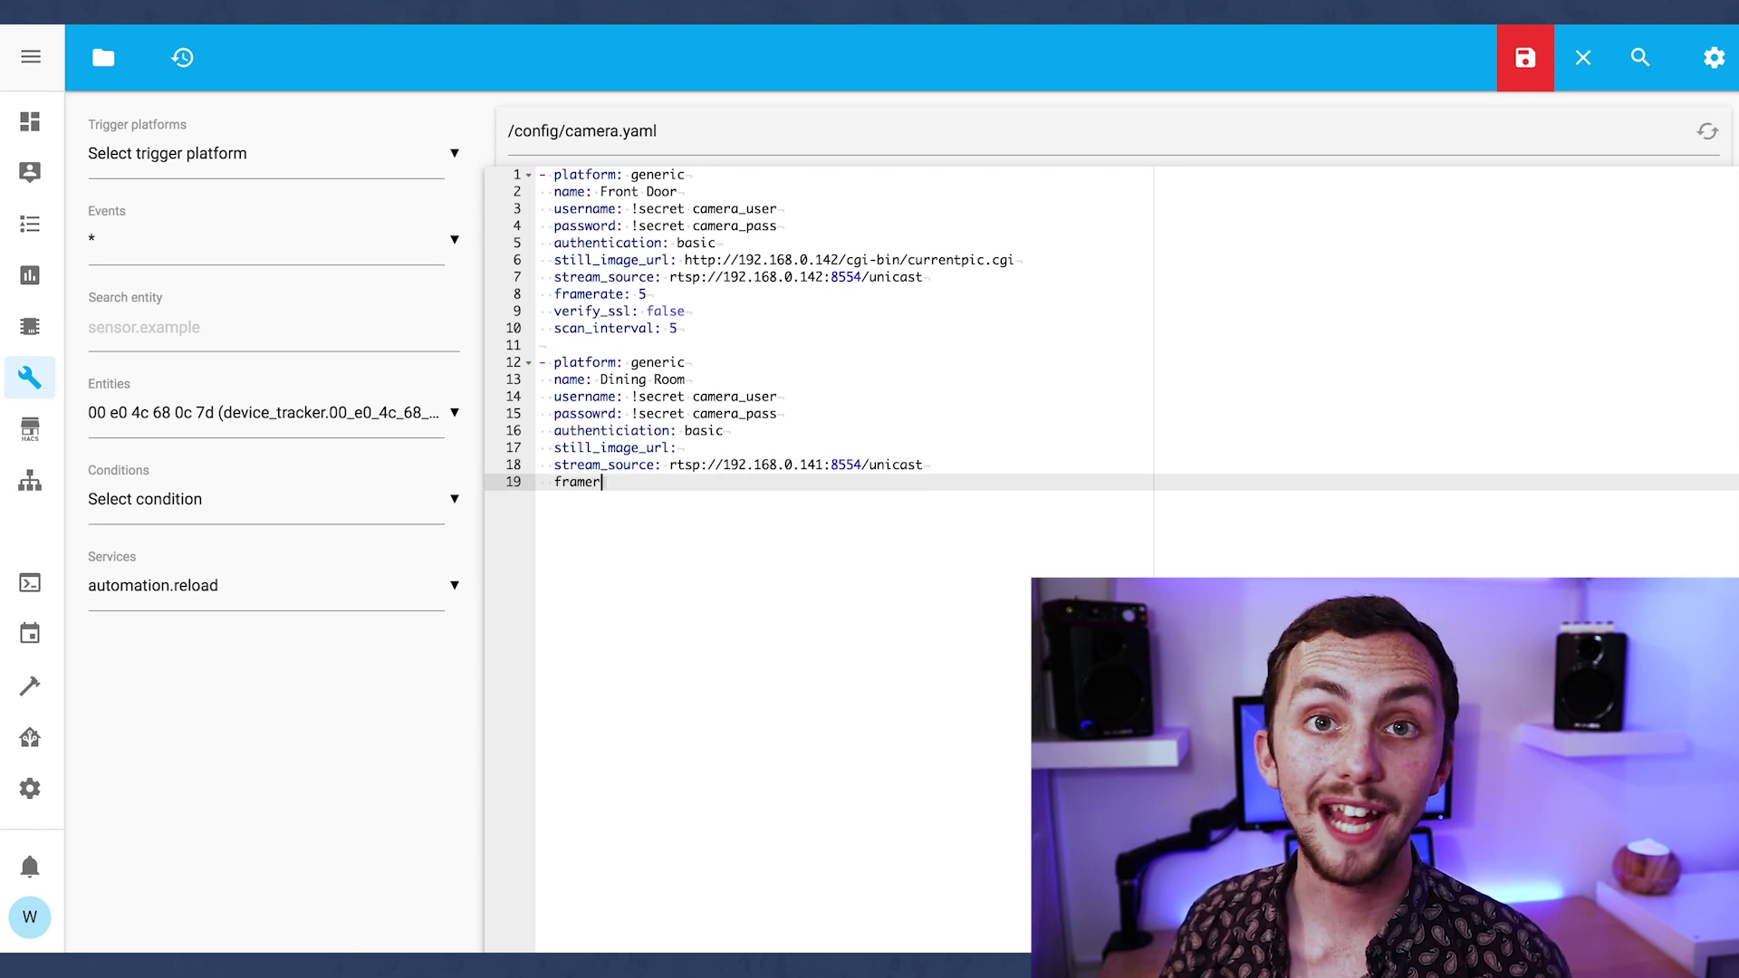
{"action": "type", "text": "ate: 5"}
{"action": "key", "text": "Return"}
{"action": "type", "text": "vari"}
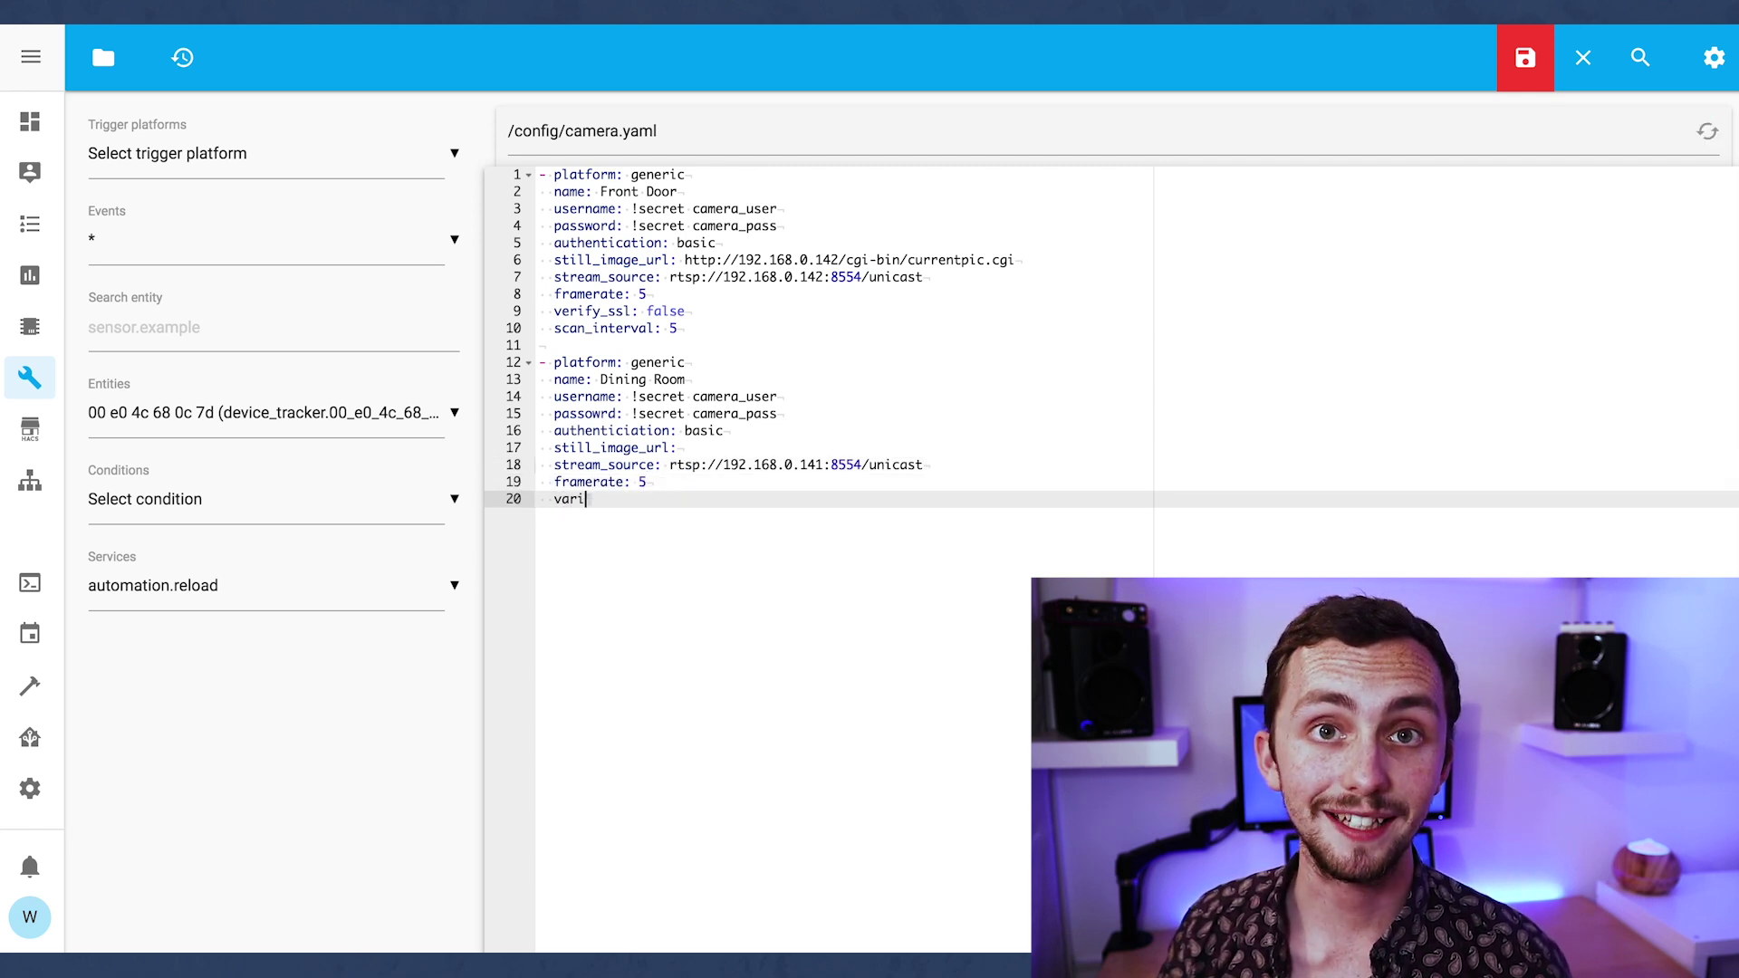
{"action": "type", "text": "fy_ssl"}
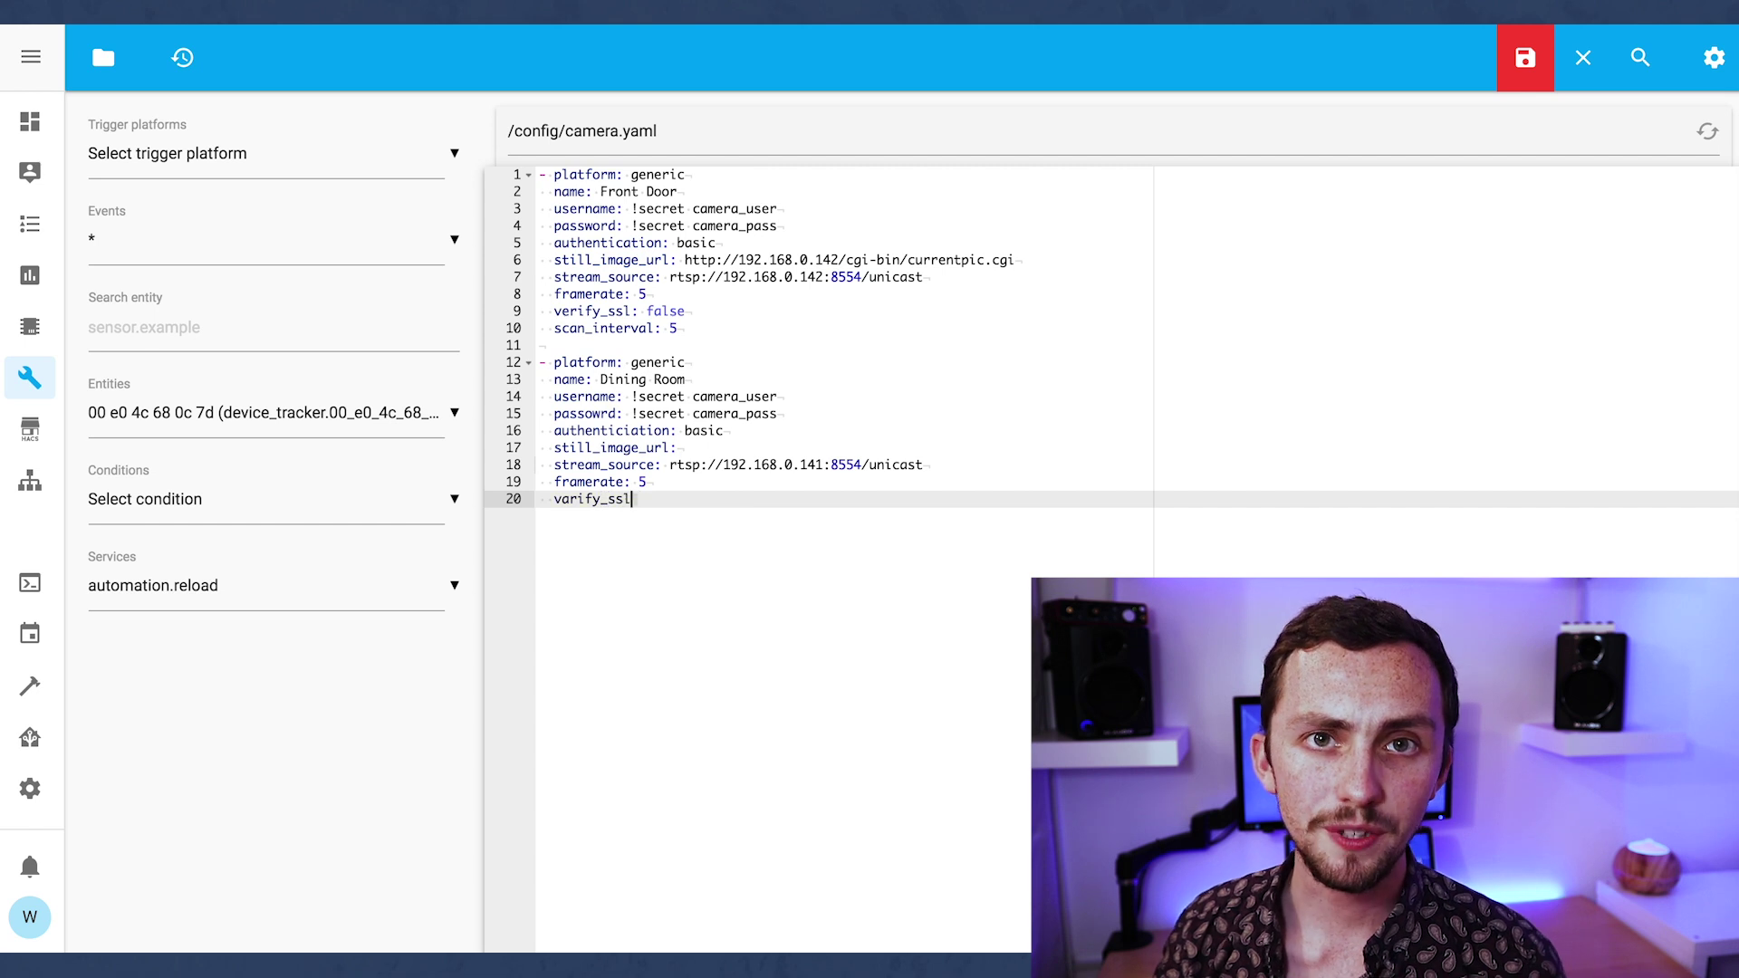
{"action": "type", "text": ": false"}
{"action": "key", "text": "Return"}
{"action": "type", "text": "scan_"}
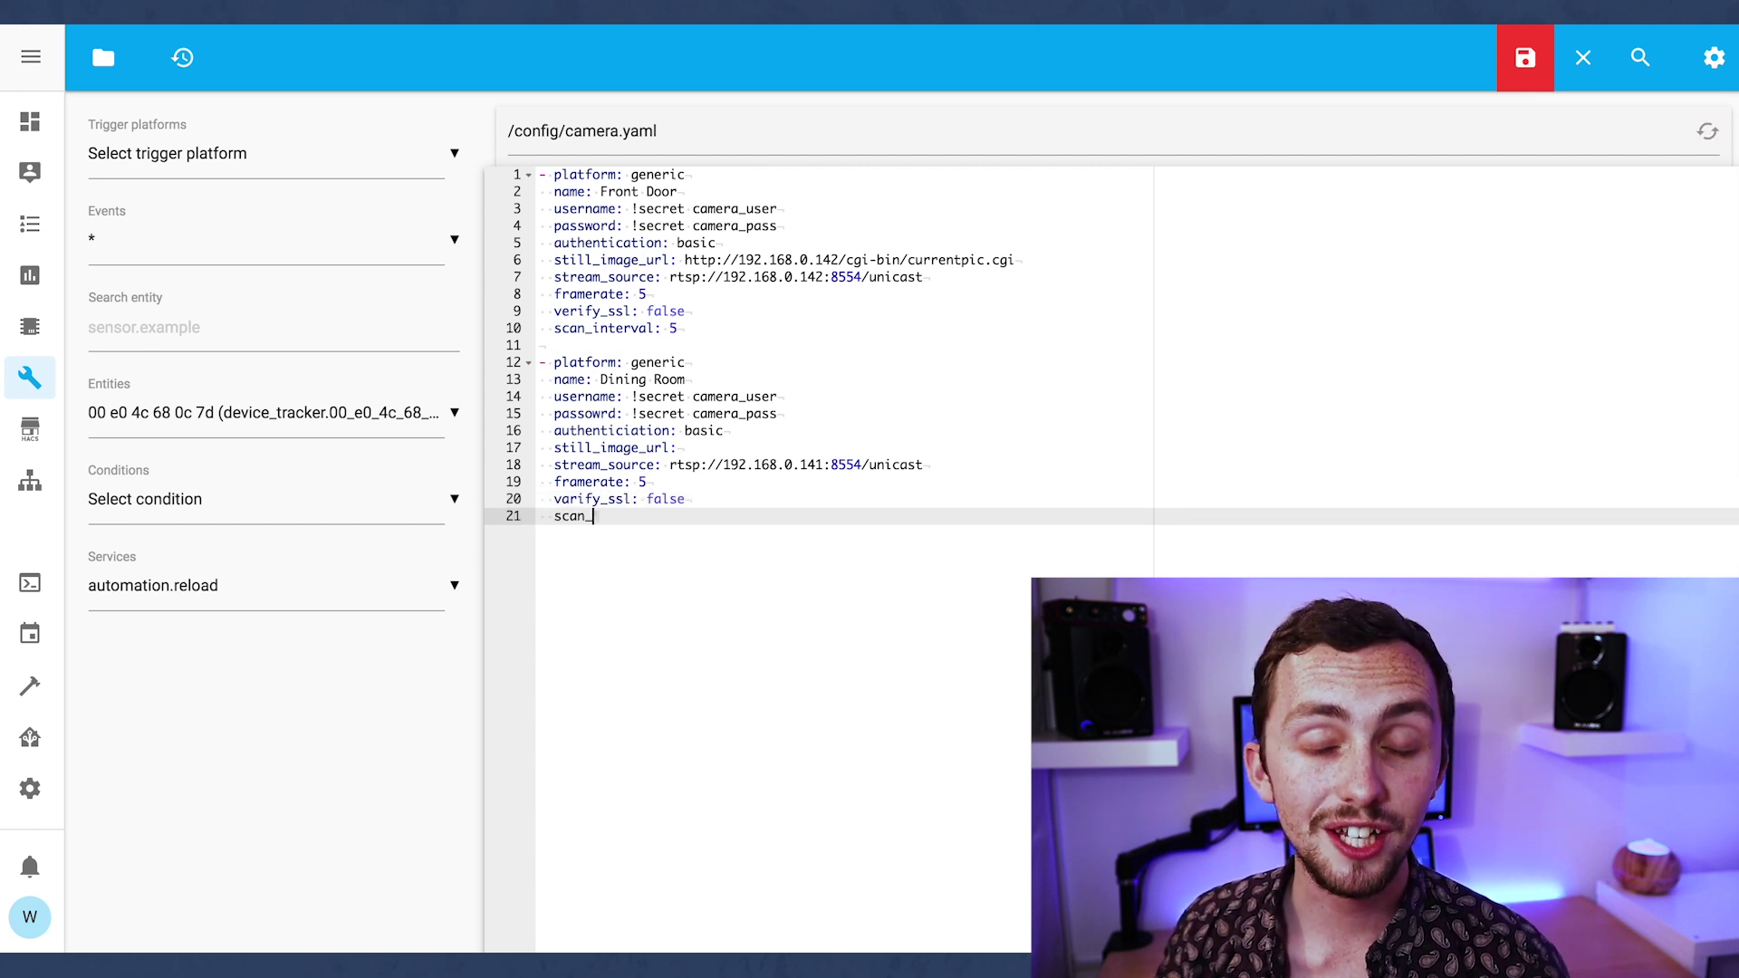
{"action": "type", "text": "interval: 5"}
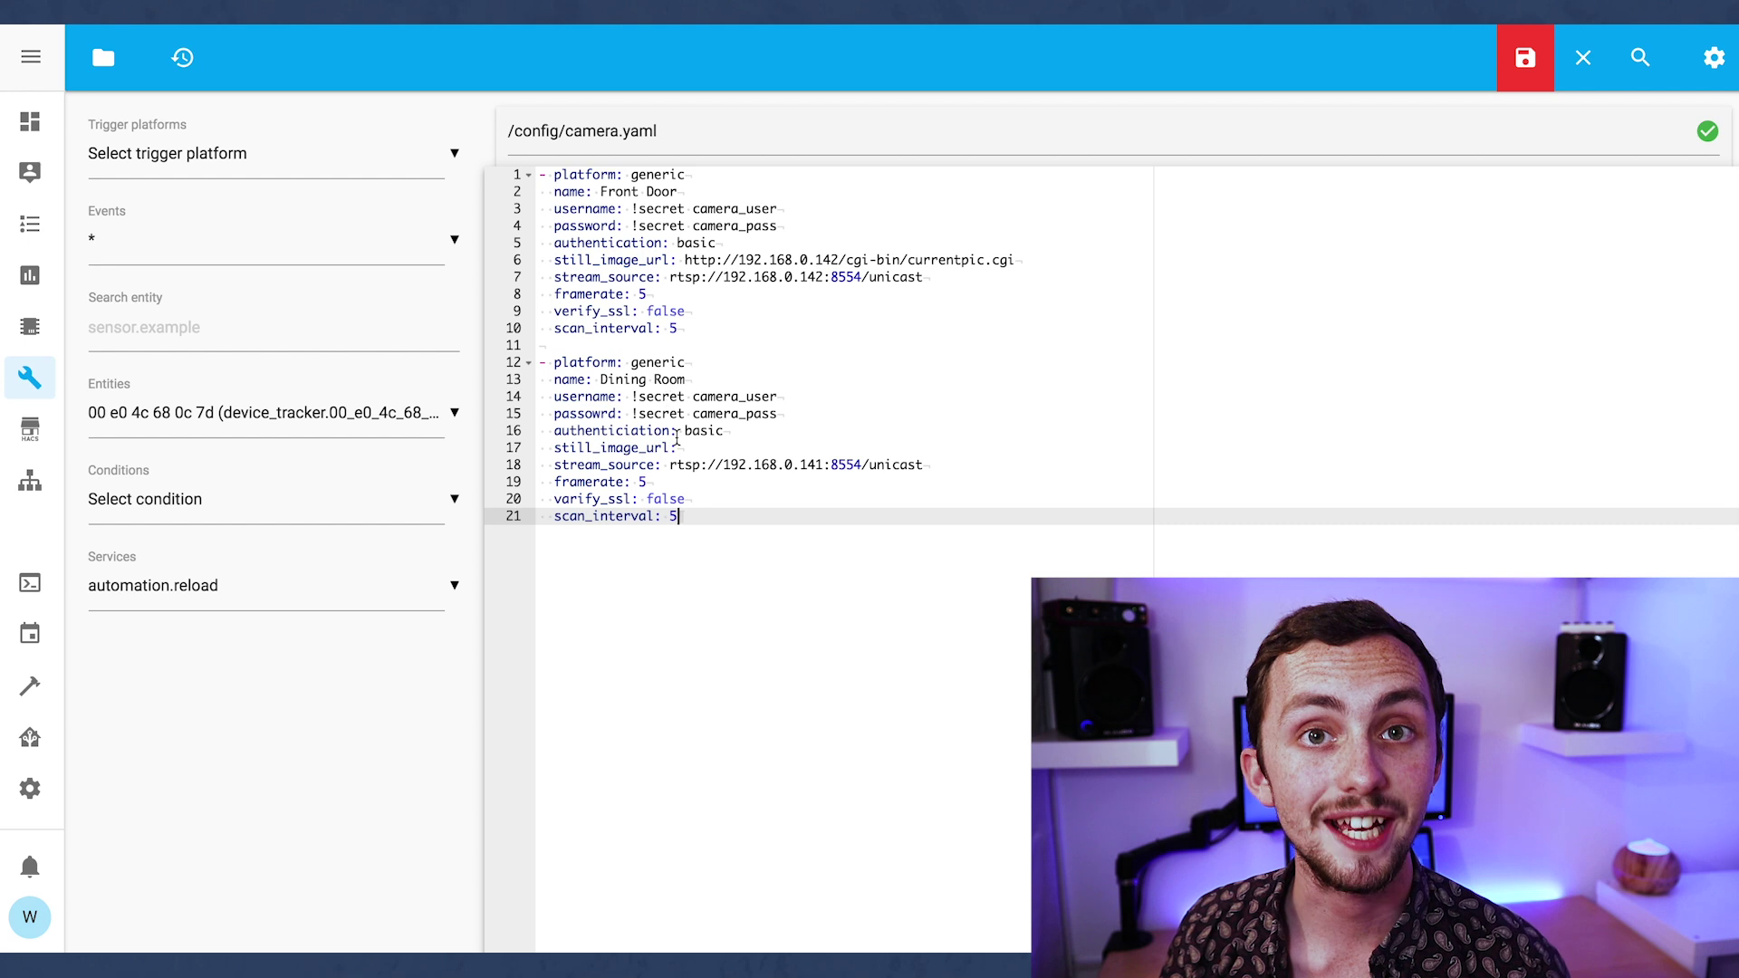
{"action": "left_click", "coordinate": [678, 447]}
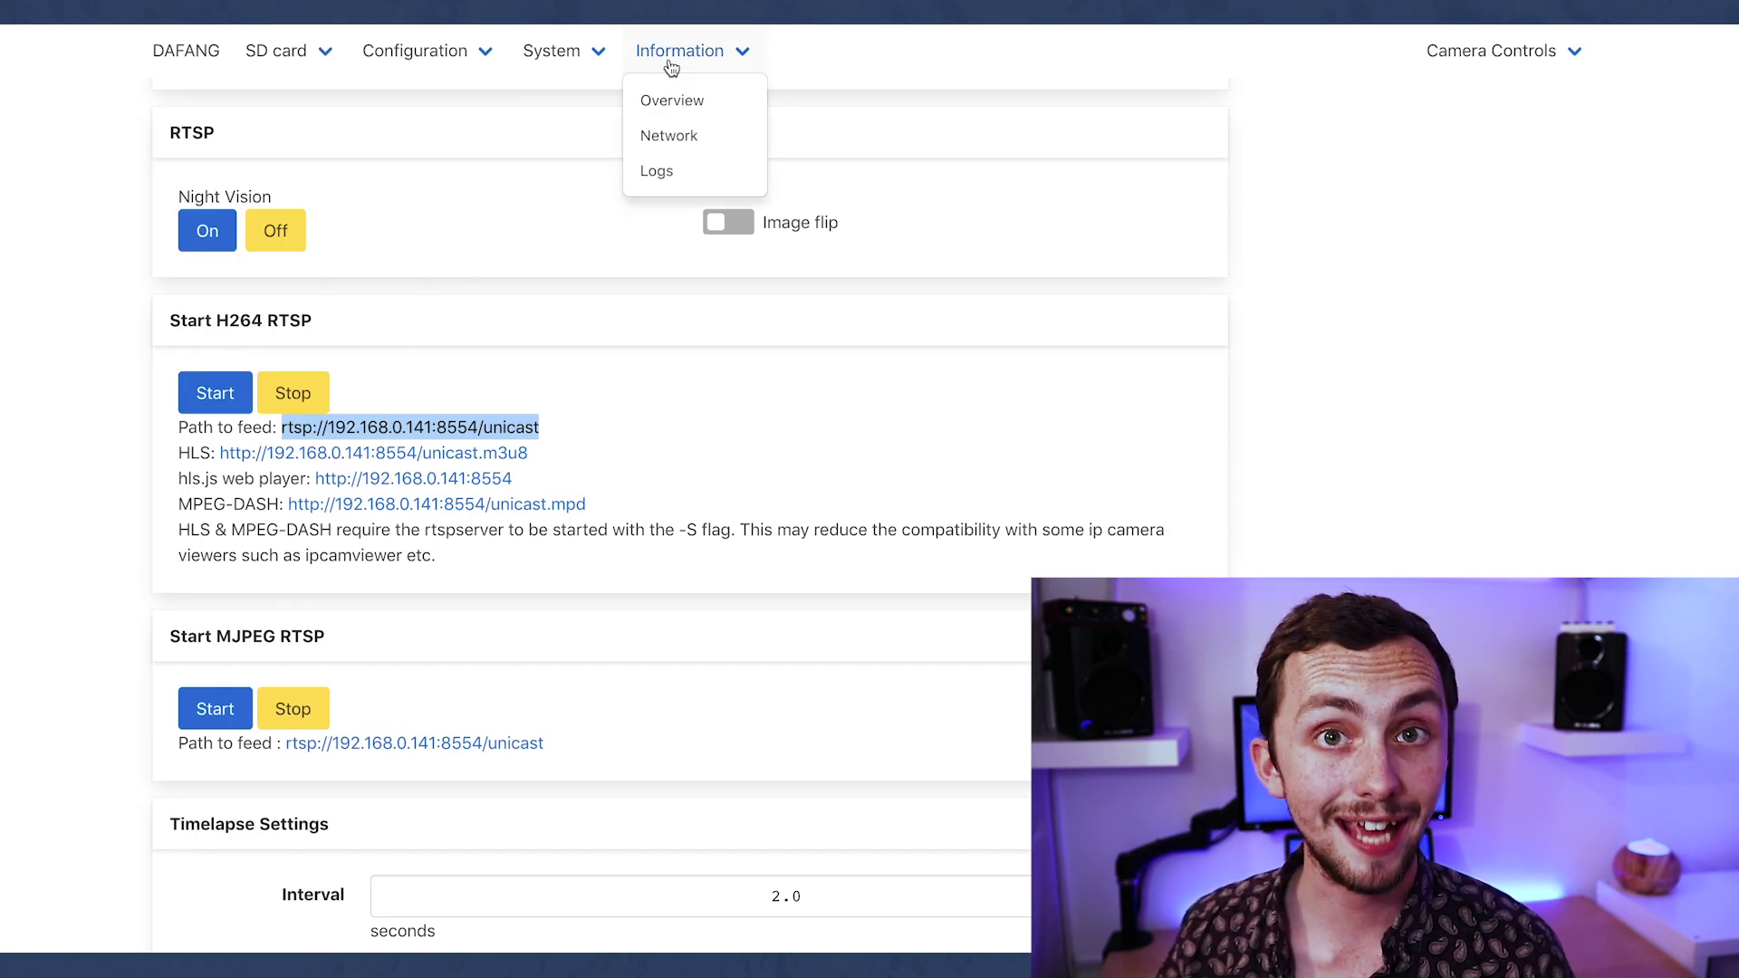
{"action": "mouse_move", "coordinate": [503, 61]}
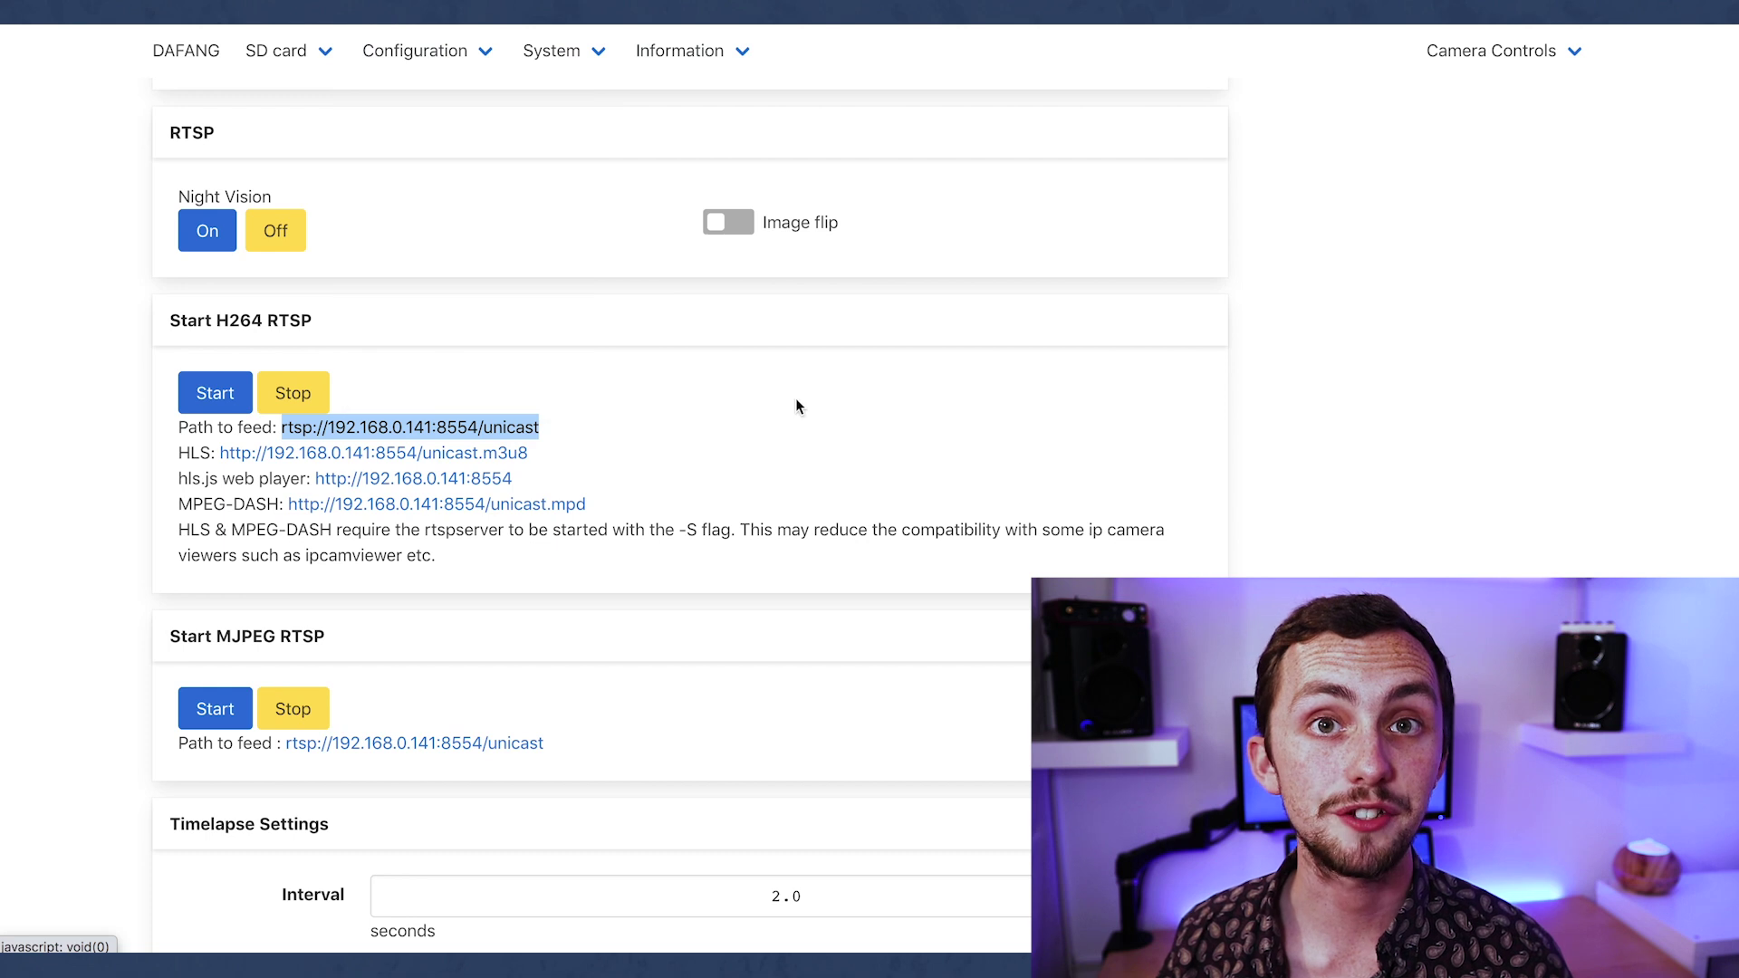
{"action": "scroll", "coordinate": [795, 398], "scroll_direction": "up", "scroll_amount": 6}
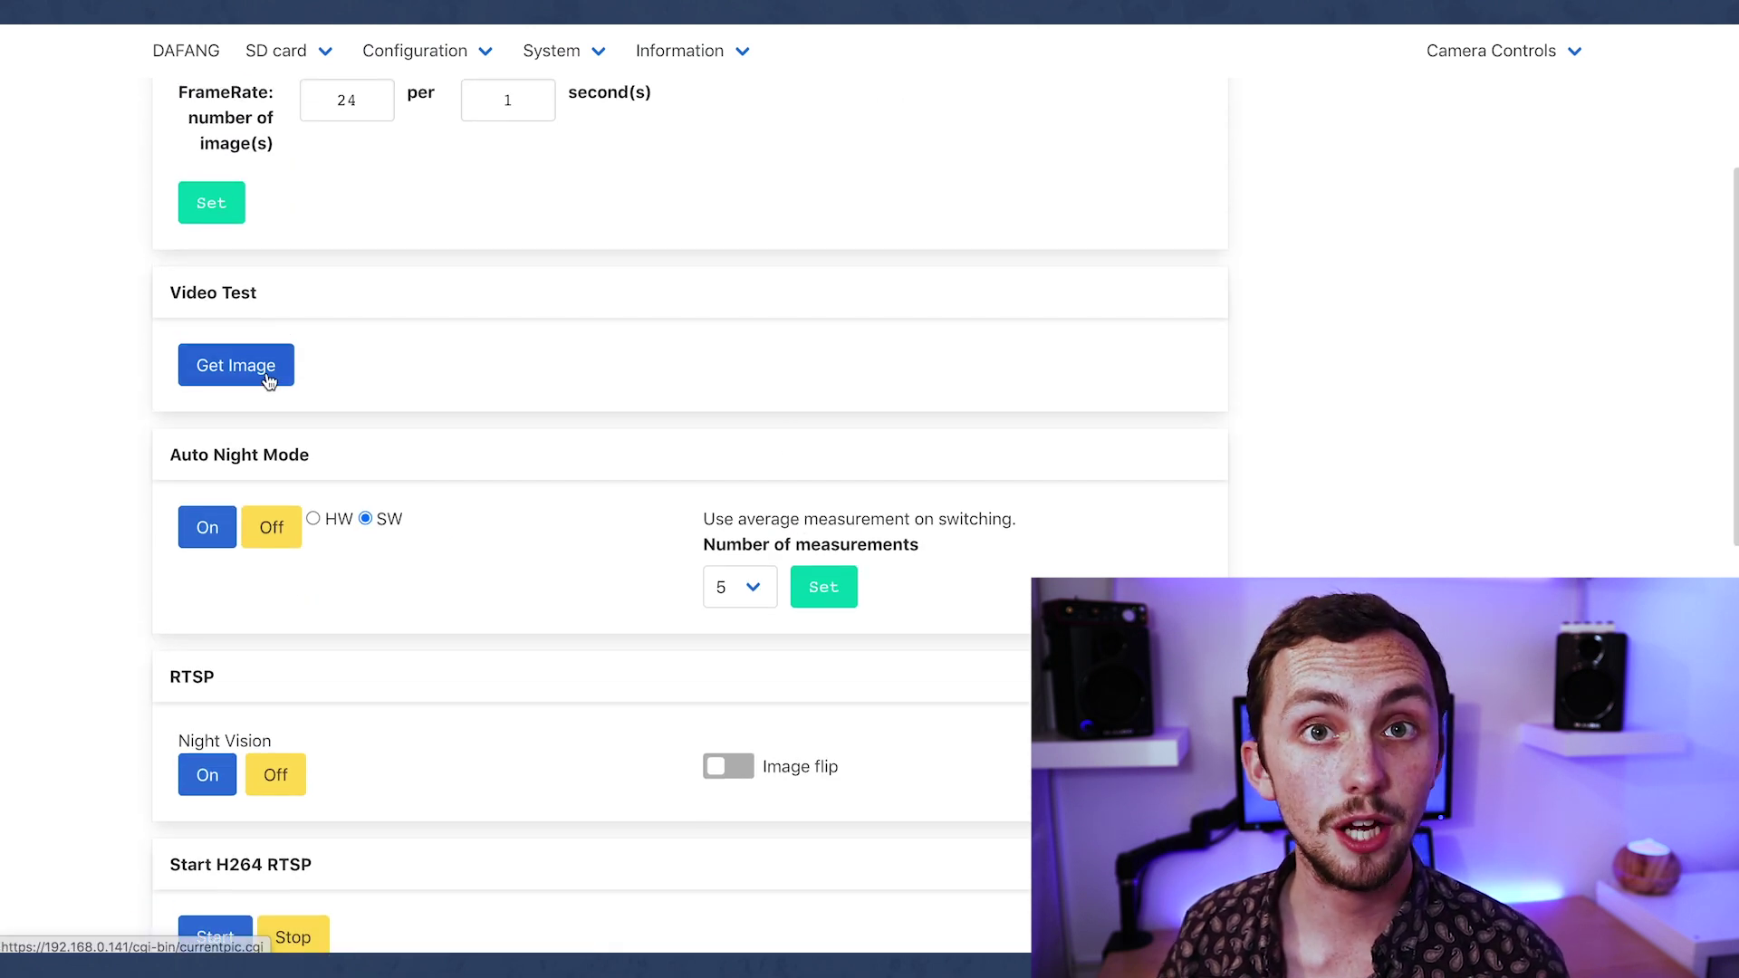
{"action": "left_click", "coordinate": [268, 371]}
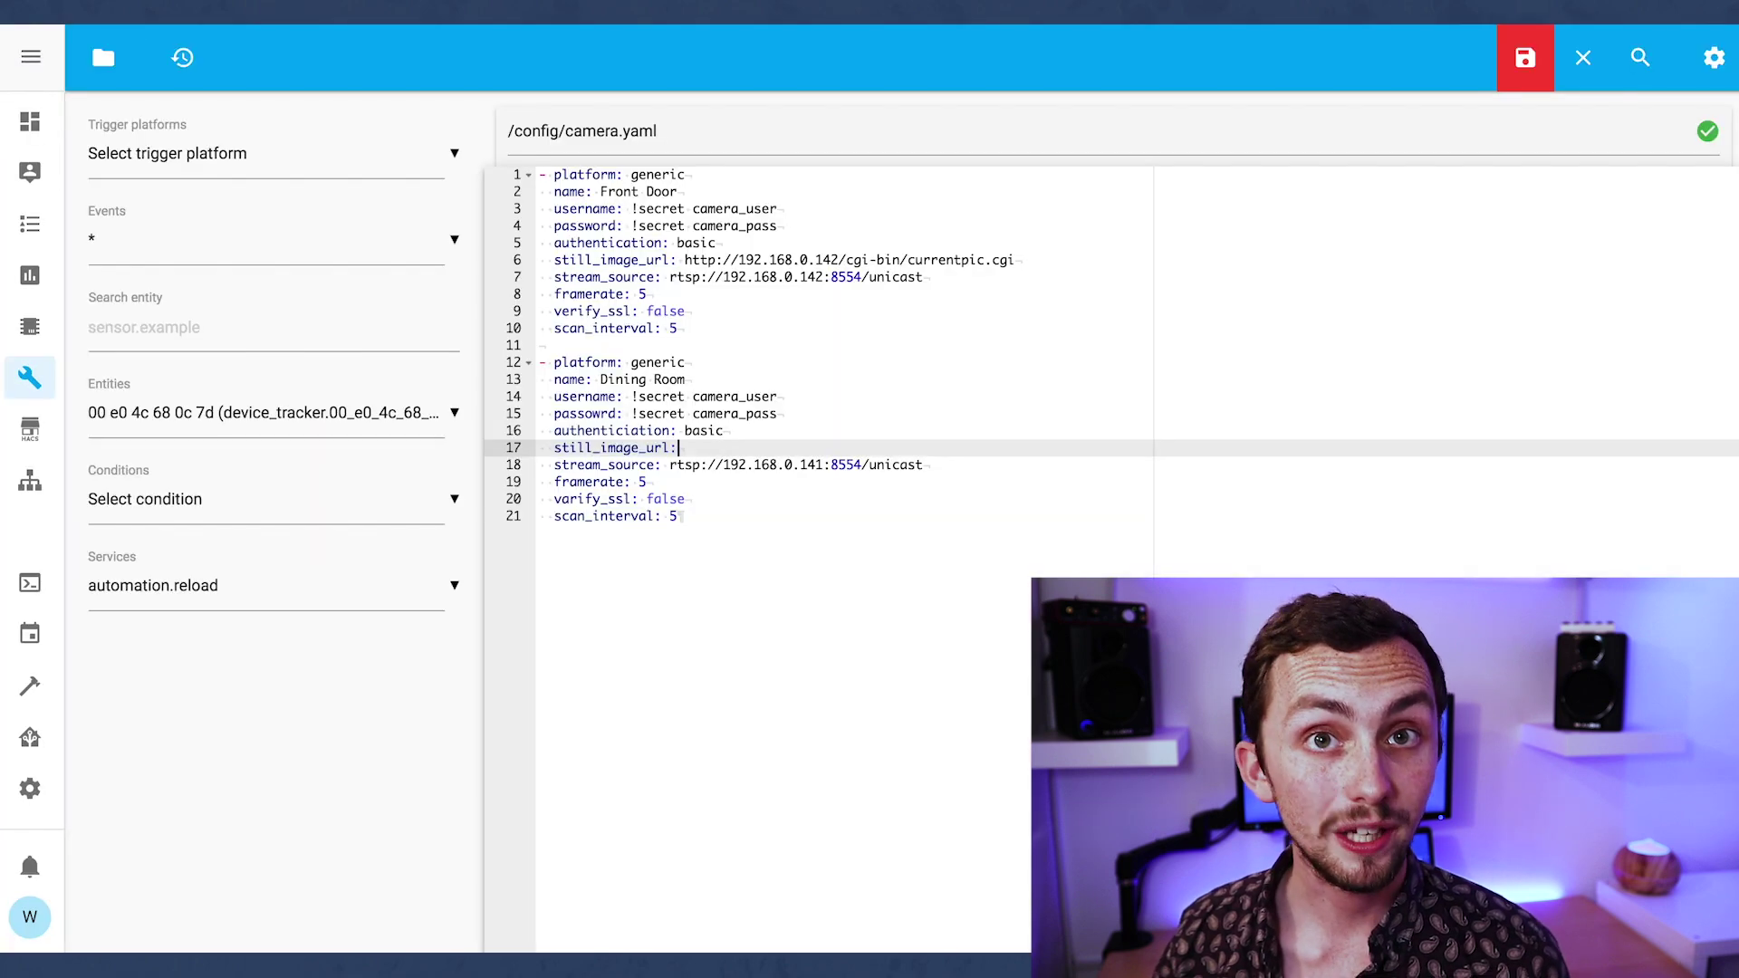
{"action": "type", "text": "https://192.168.0.141/cgi-bin/currentpic.cgi"}
{"action": "left_click", "coordinate": [823, 513]}
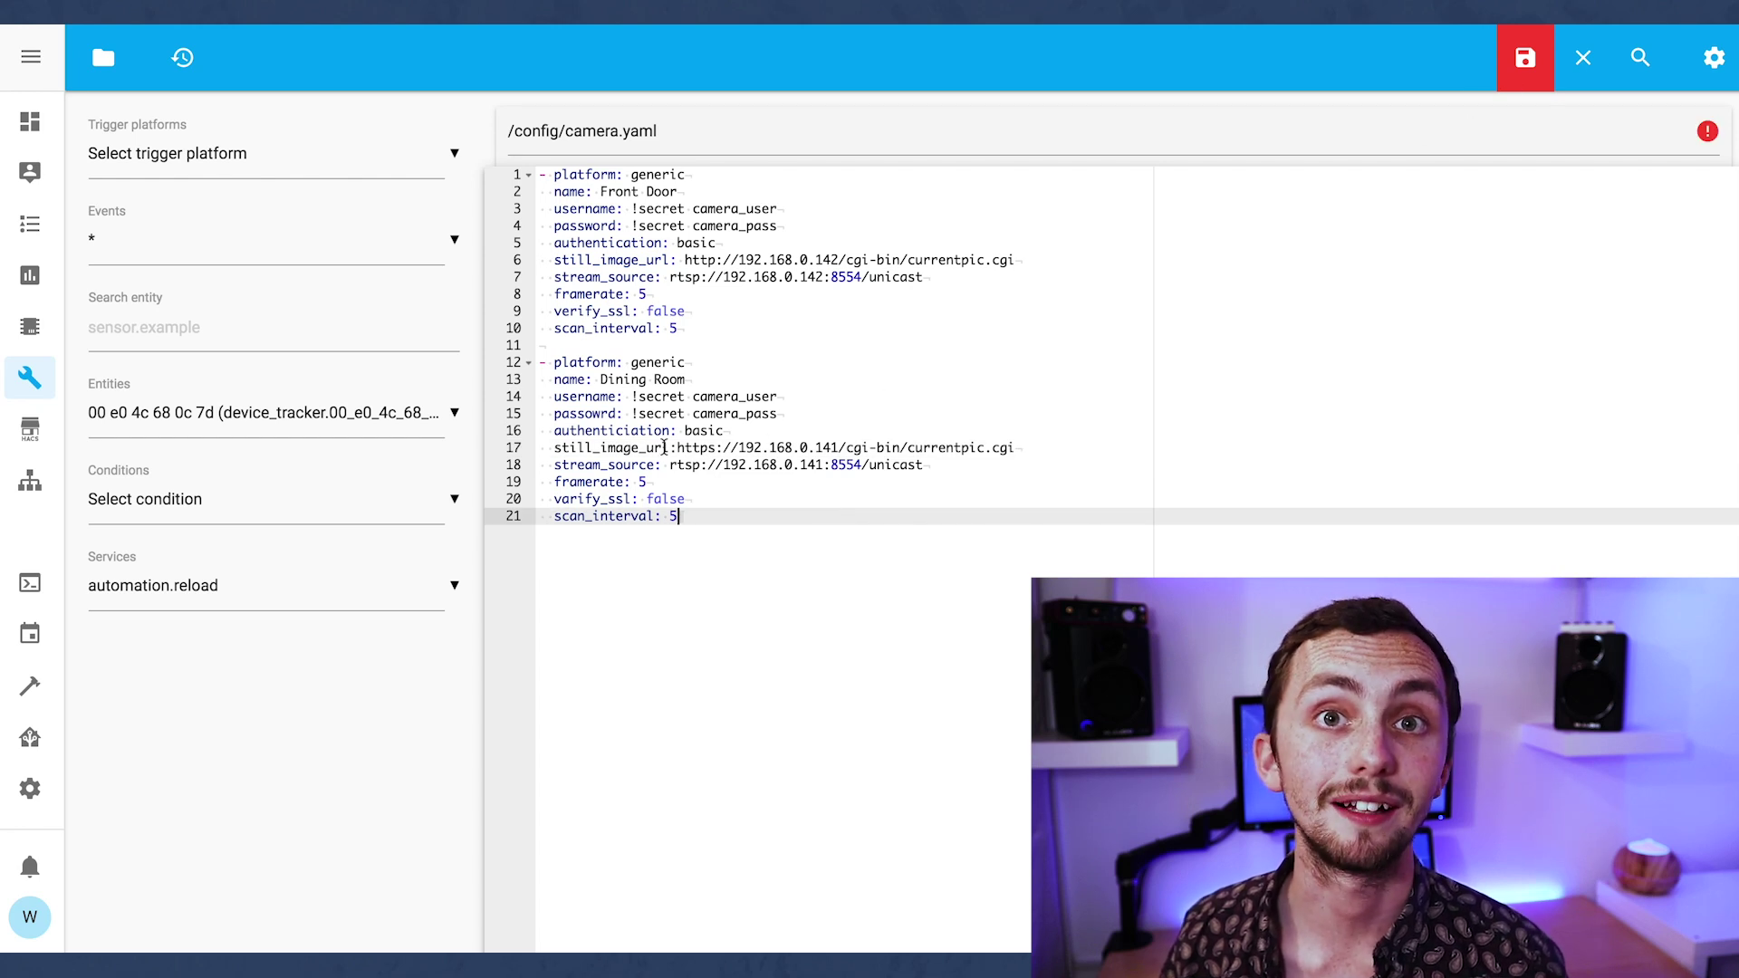
{"action": "left_click", "coordinate": [679, 448]}
Save camera.yaml and run Check Configuration under Server Controls.
{"action": "left_click", "coordinate": [1525, 57]}
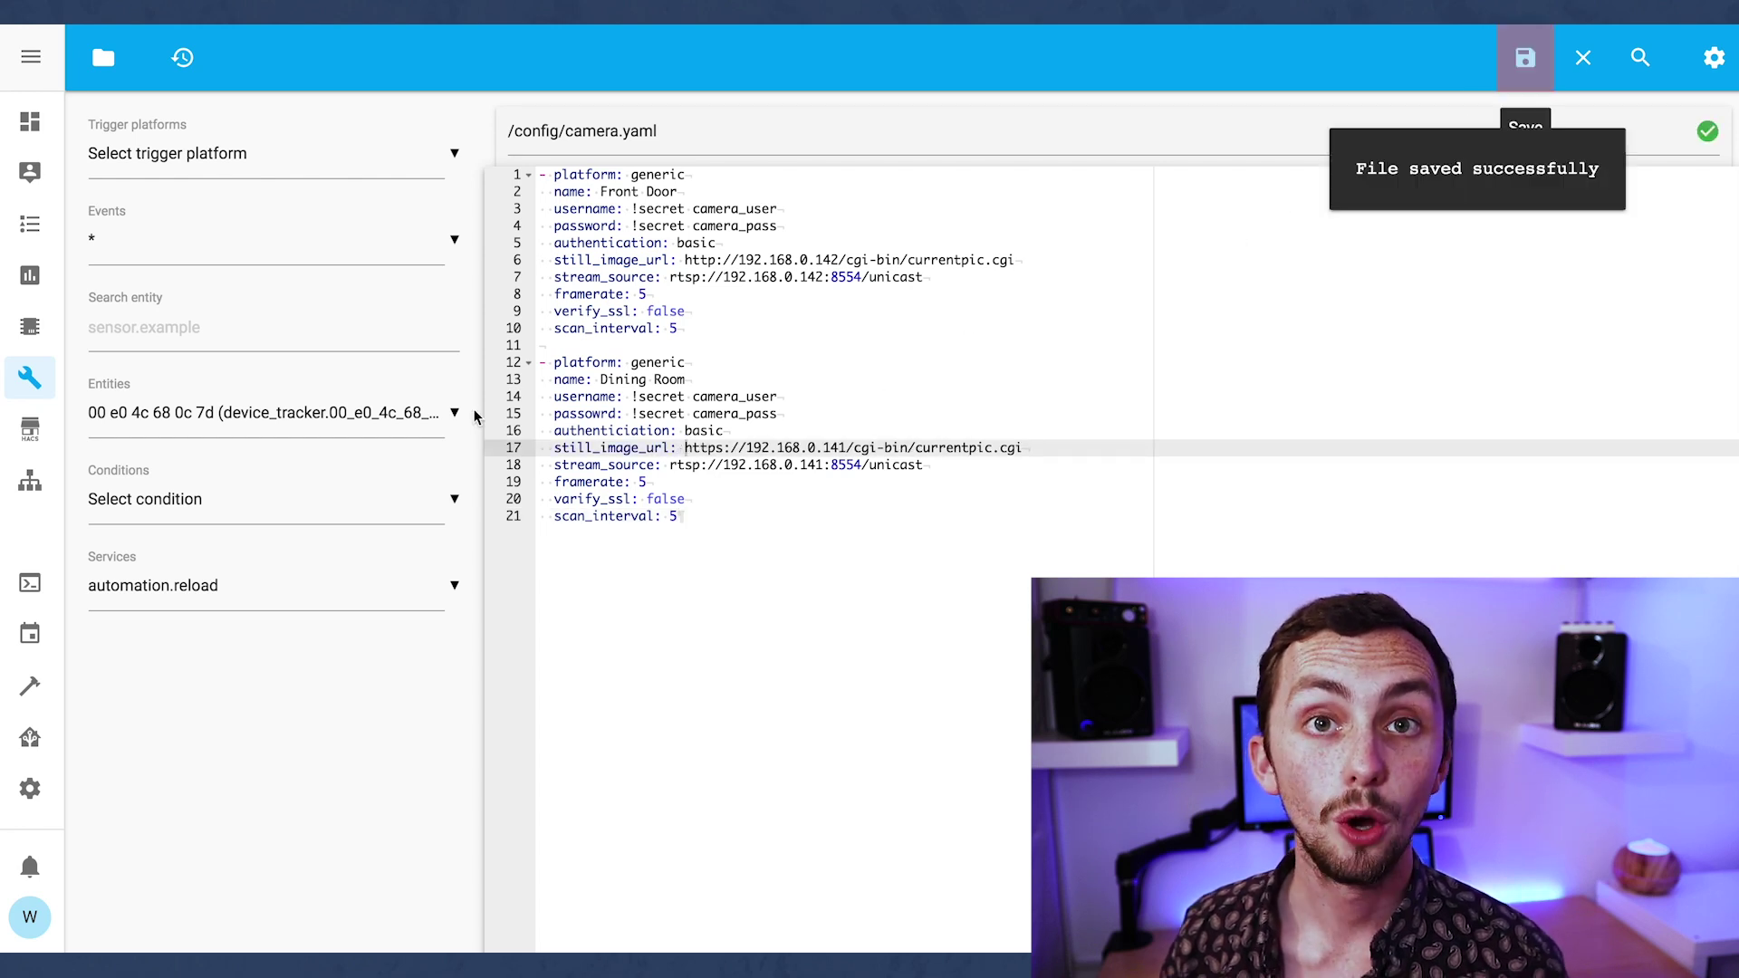
{"action": "left_click", "coordinate": [30, 781]}
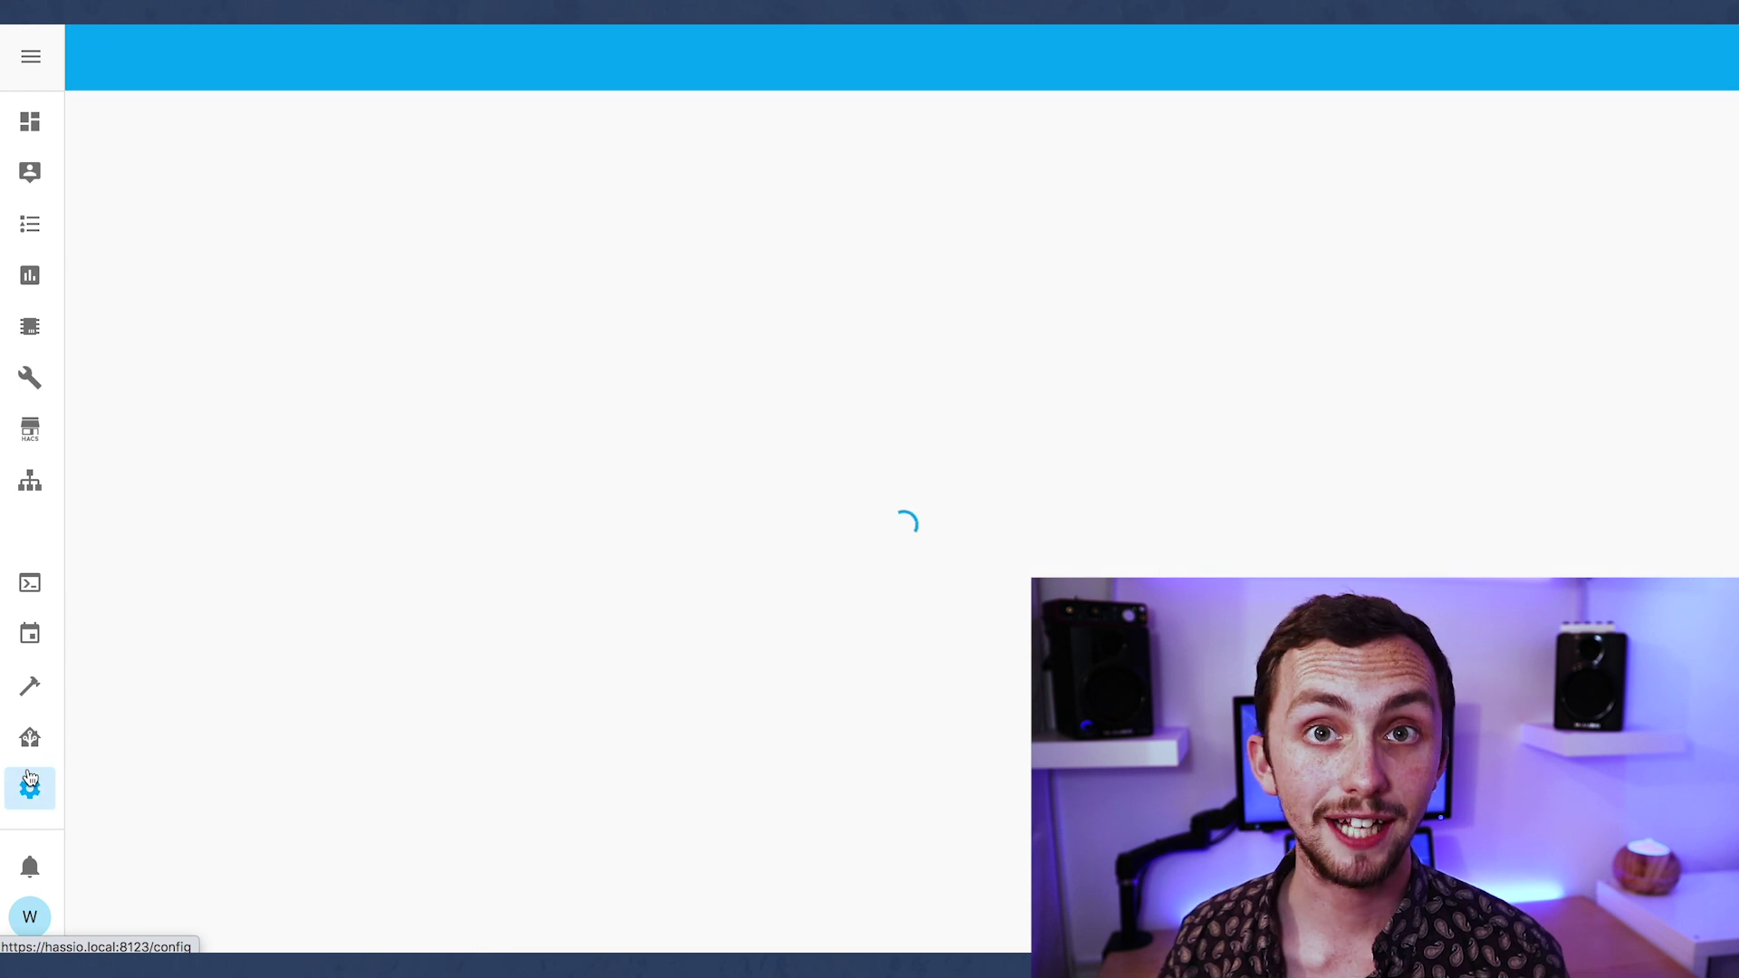
{"action": "scroll", "coordinate": [943, 687], "scroll_direction": "down", "scroll_amount": 5}
{"action": "left_click", "coordinate": [906, 780]}
{"action": "scroll", "coordinate": [885, 897], "scroll_direction": "down", "scroll_amount": 3}
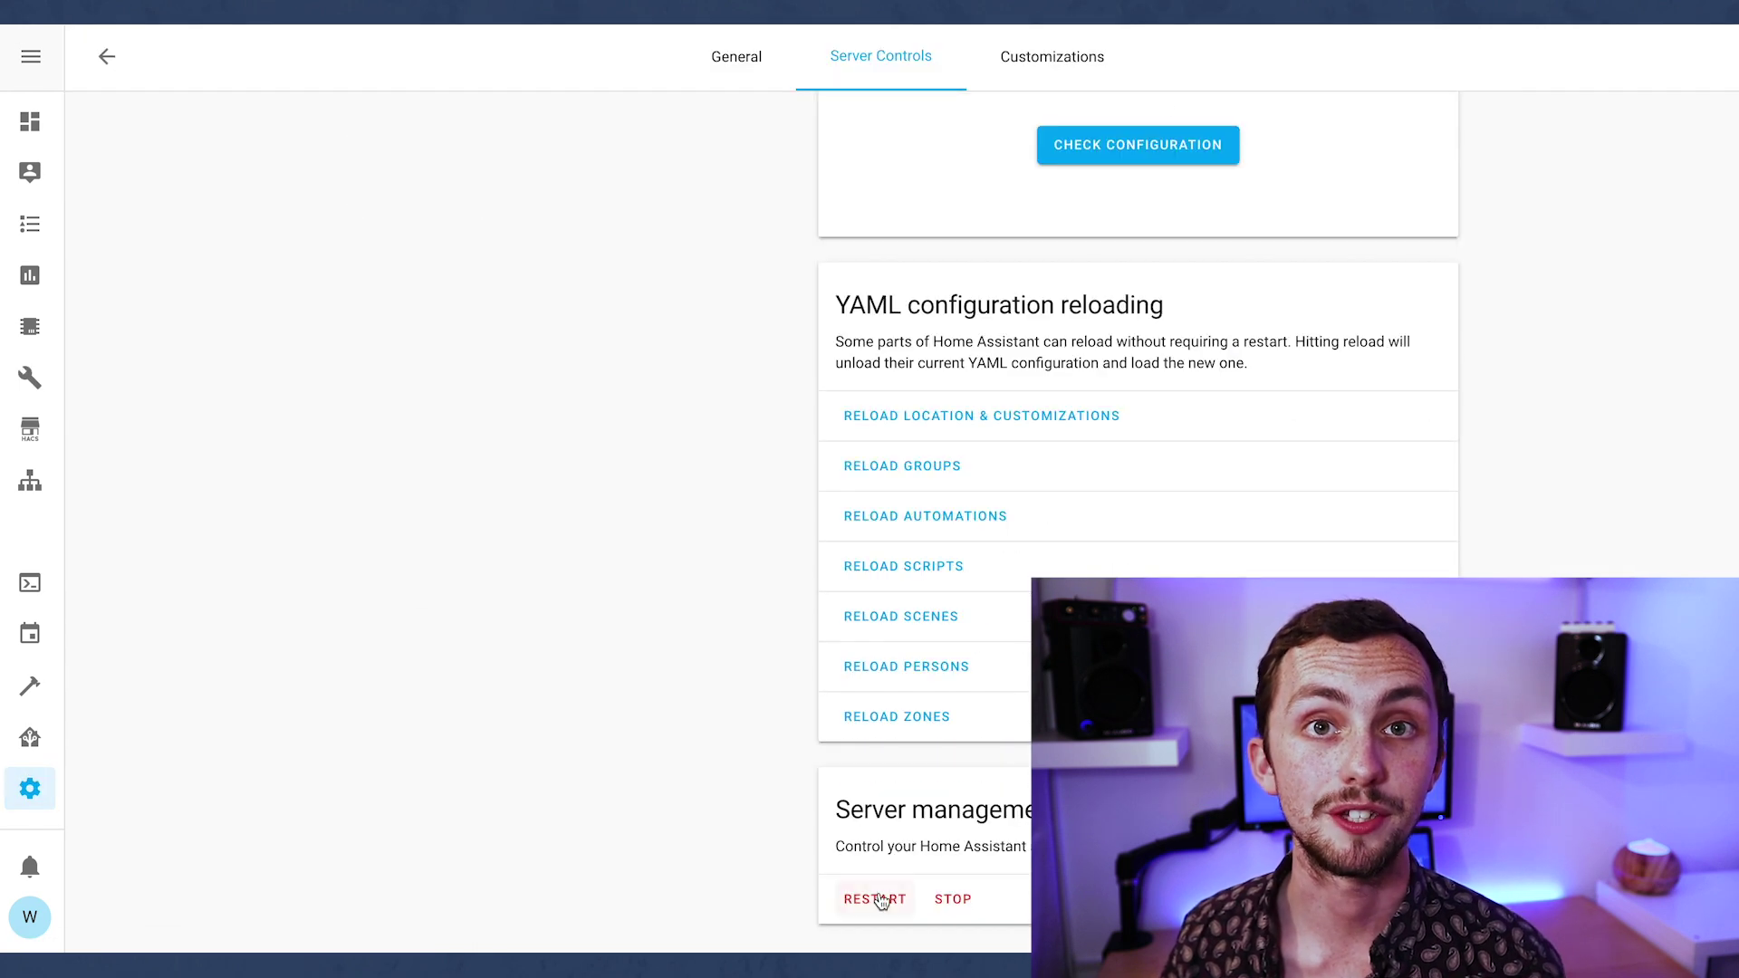
{"action": "scroll", "coordinate": [1140, 389], "scroll_direction": "up", "scroll_amount": 3}
{"action": "left_click", "coordinate": [1138, 377]}
{"action": "scroll", "coordinate": [1138, 388], "scroll_direction": "down", "scroll_amount": 3}
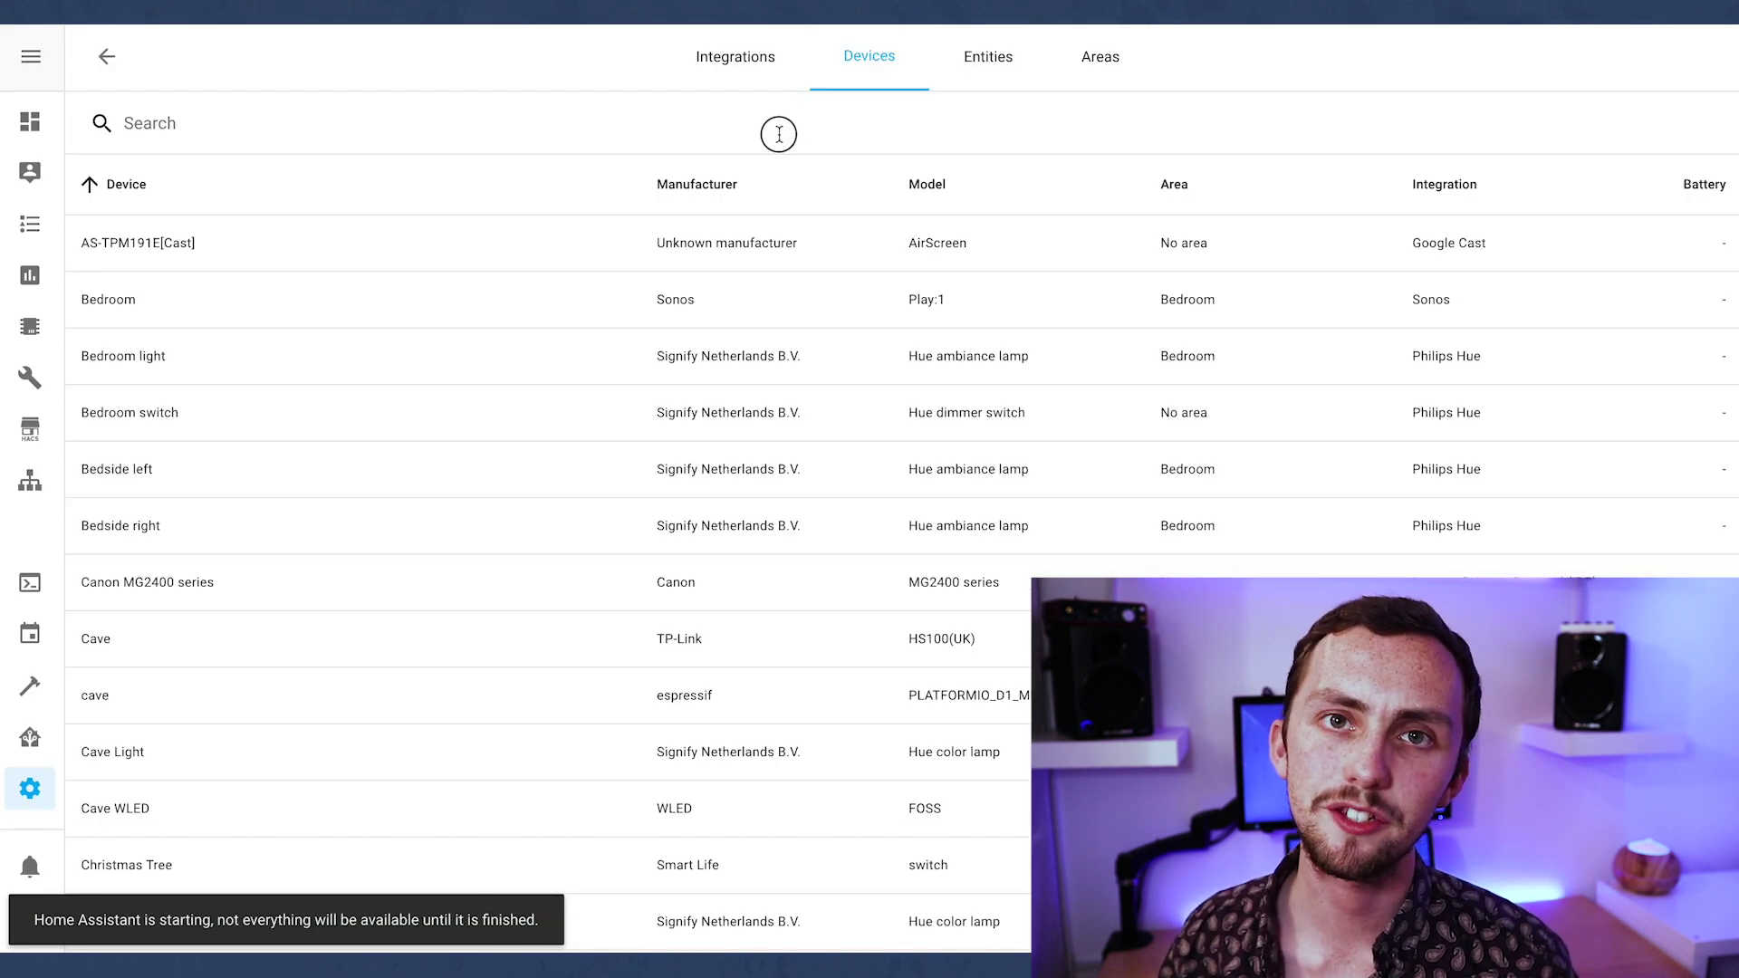
Search entities for 'camer', open the Dining Room camera view and enable Preload stream.
{"action": "left_click", "coordinate": [986, 73]}
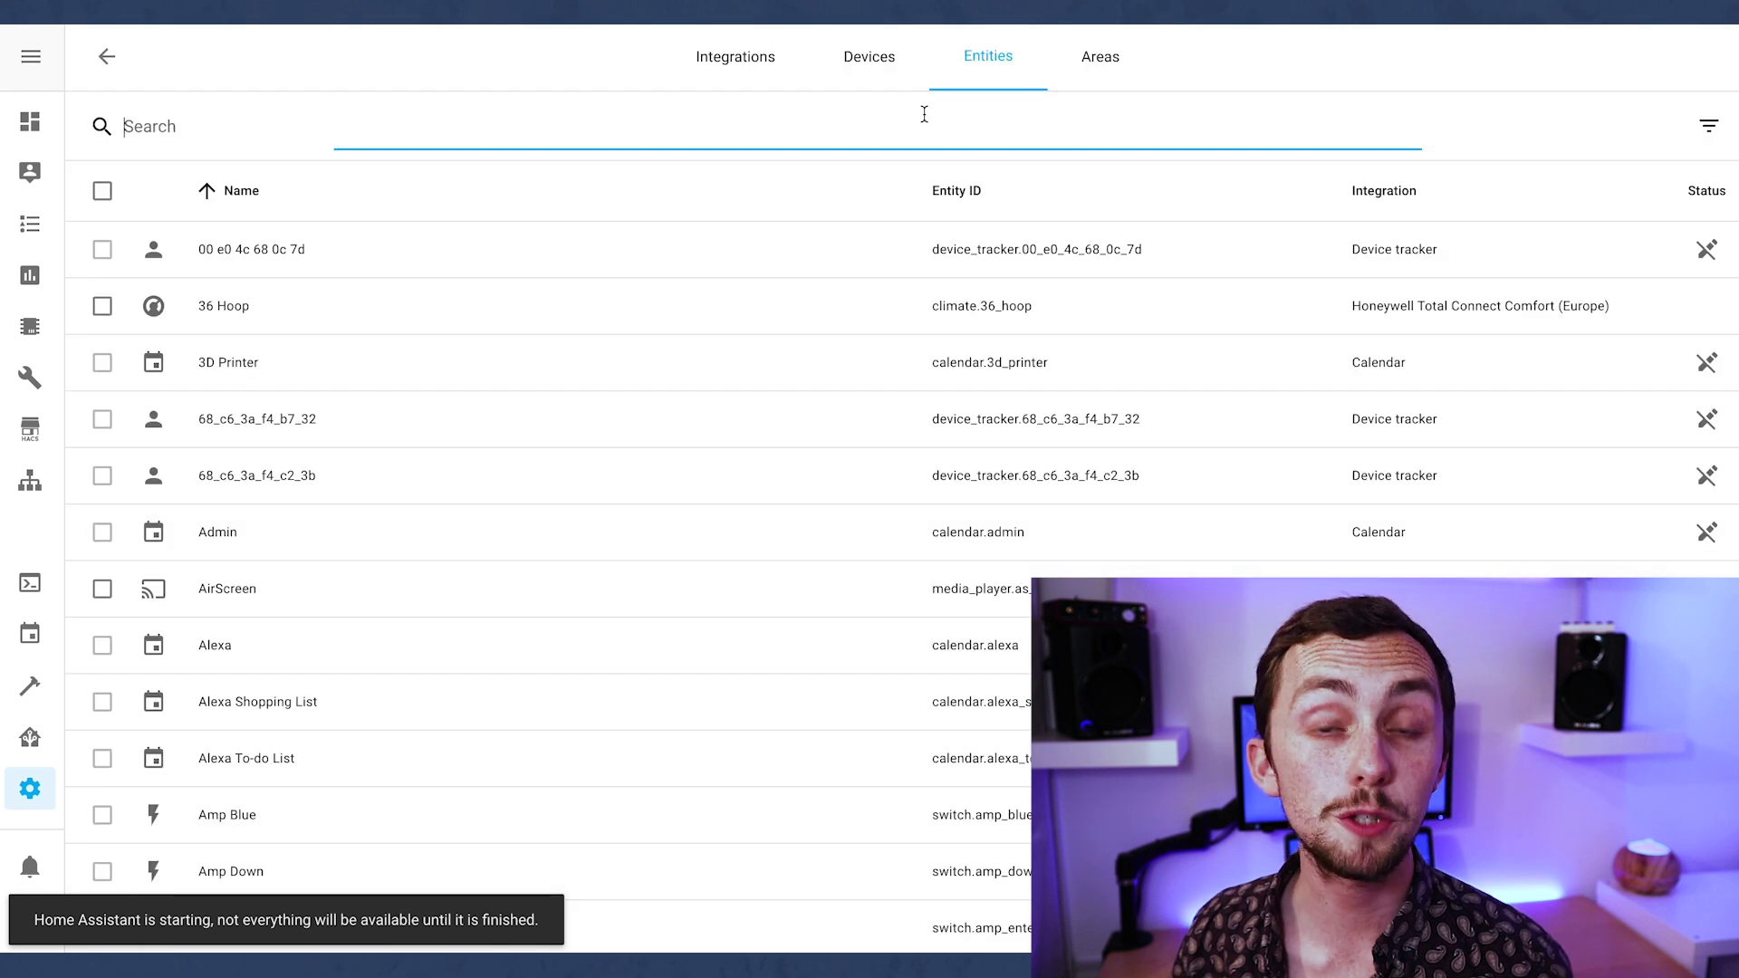
{"action": "type", "text": "camers"}
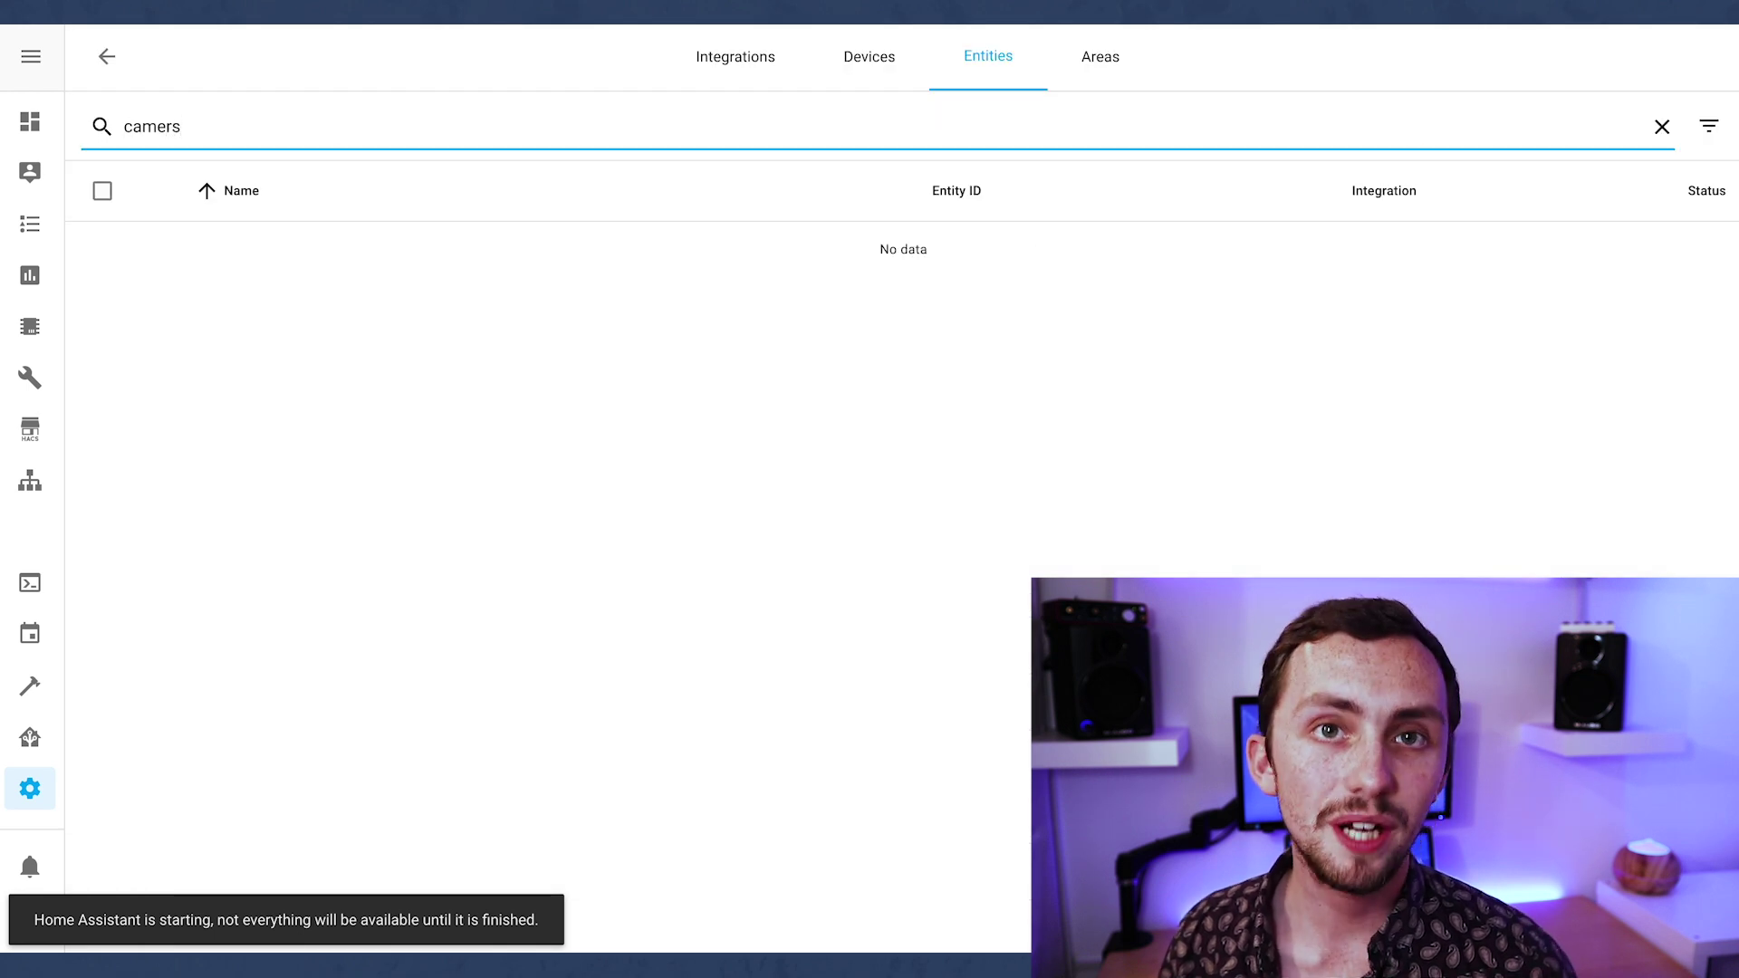
{"action": "key", "text": "BackSpace"}
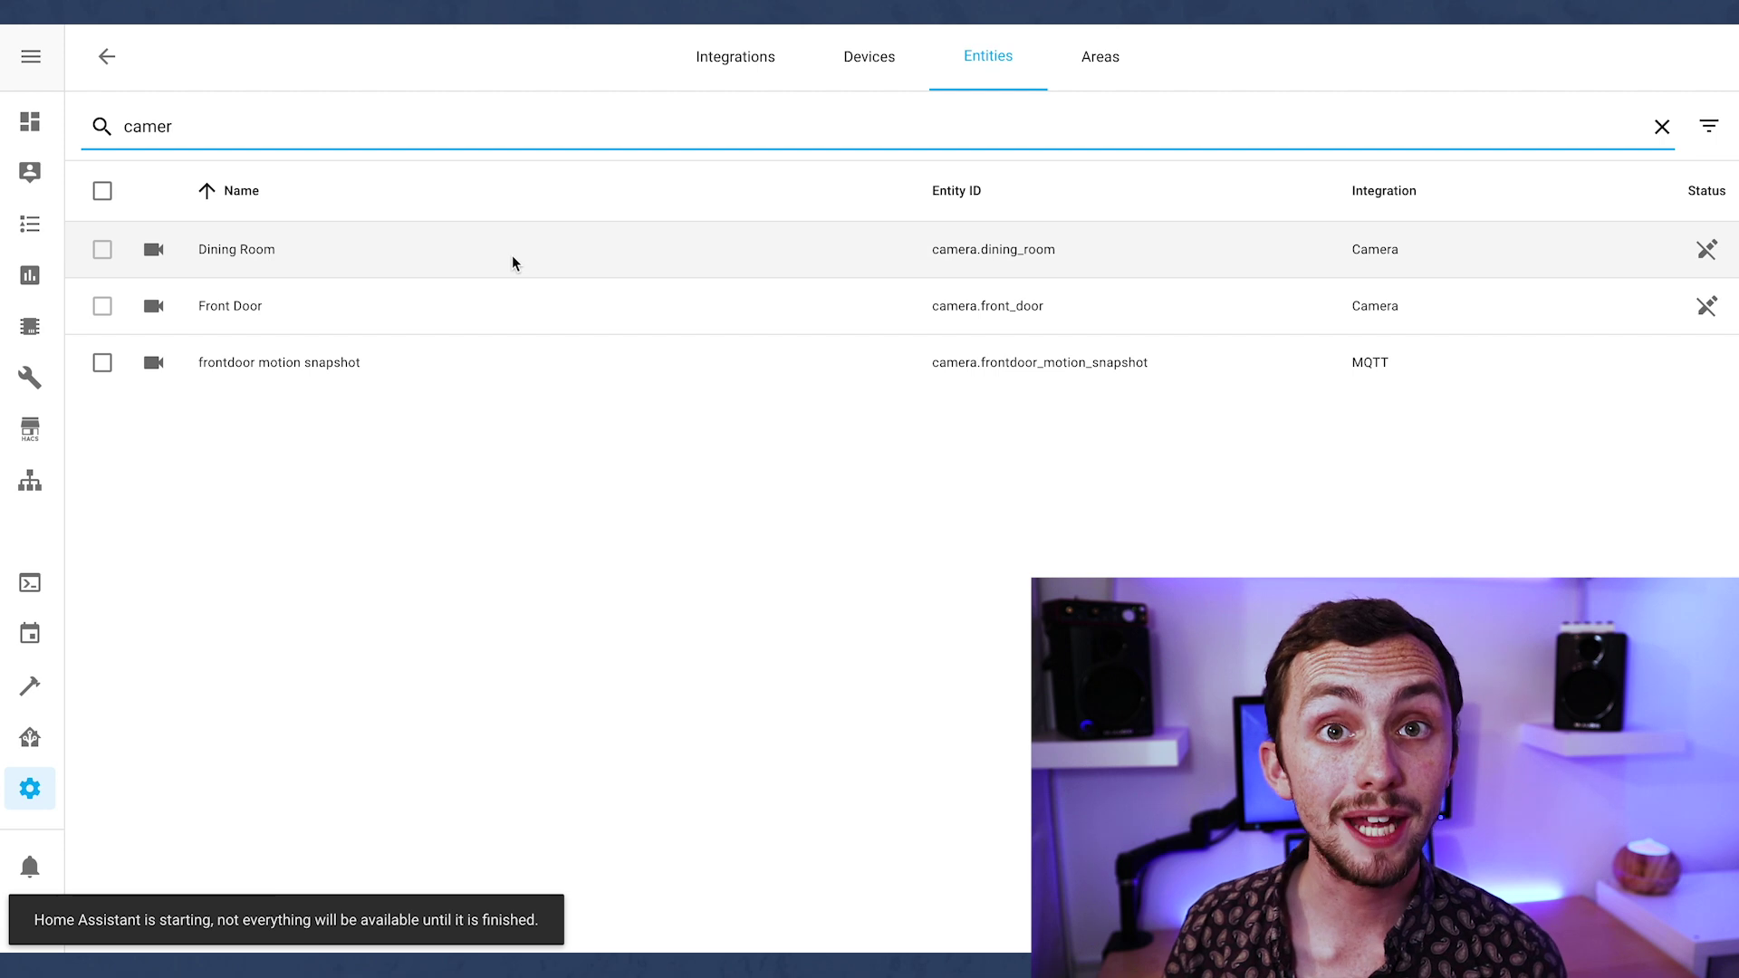
{"action": "left_click", "coordinate": [513, 262]}
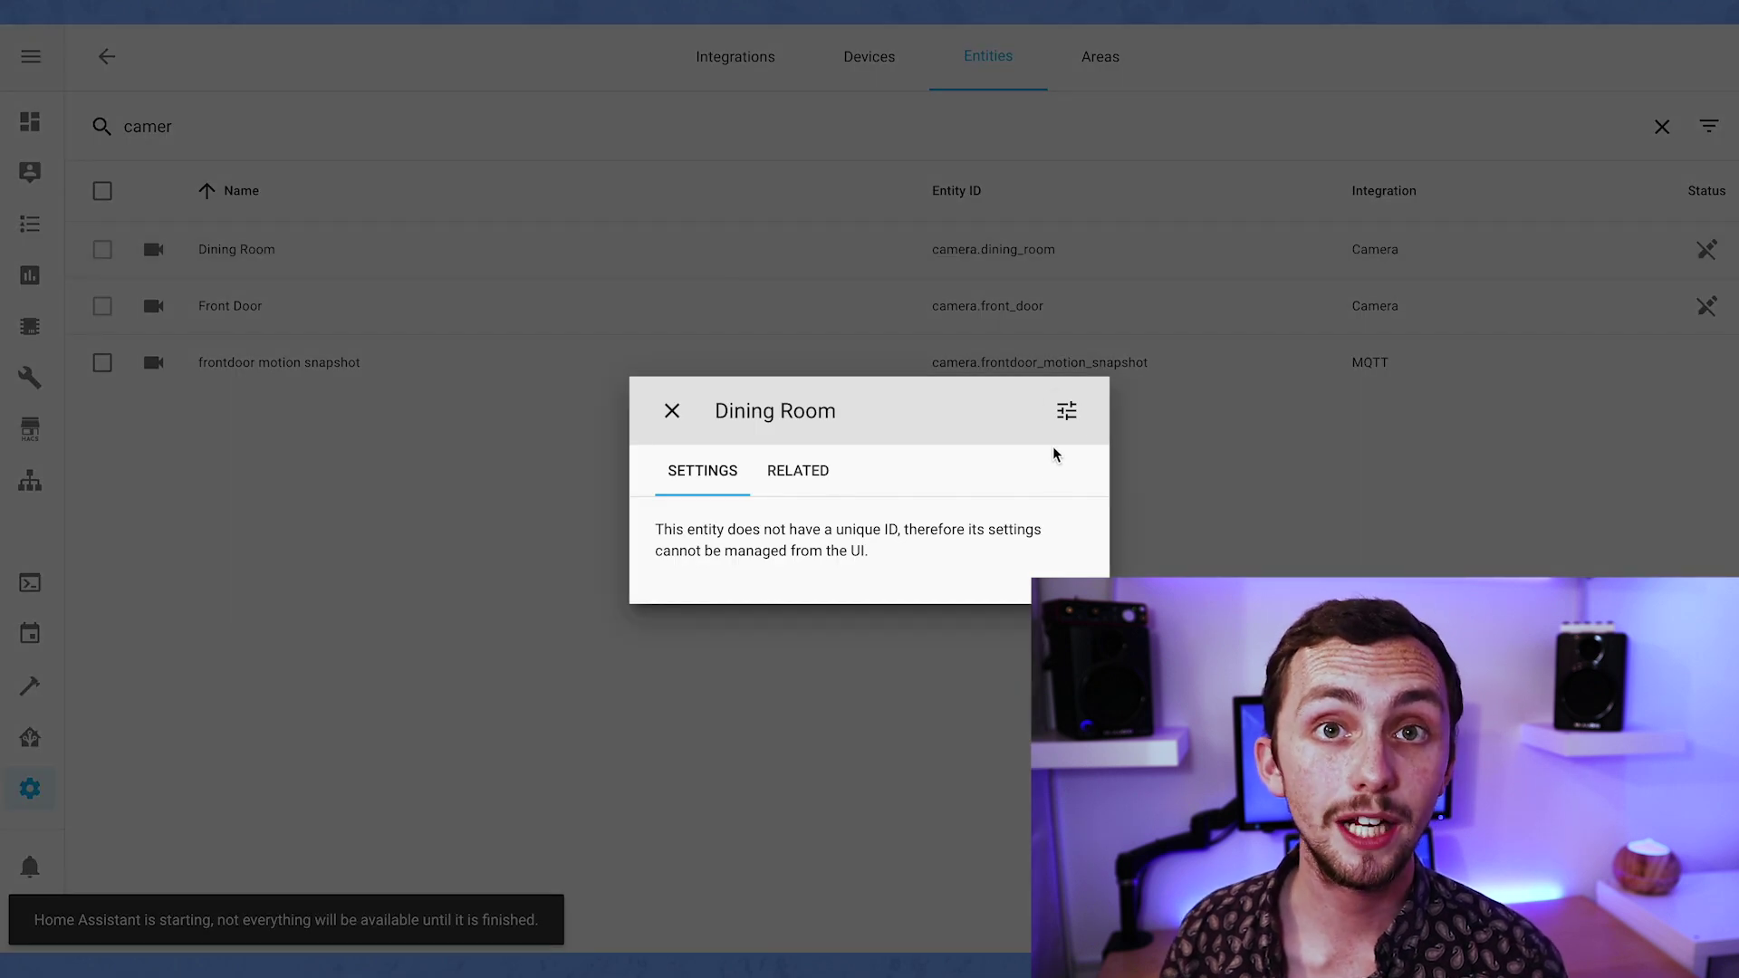
{"action": "left_click", "coordinate": [1061, 421]}
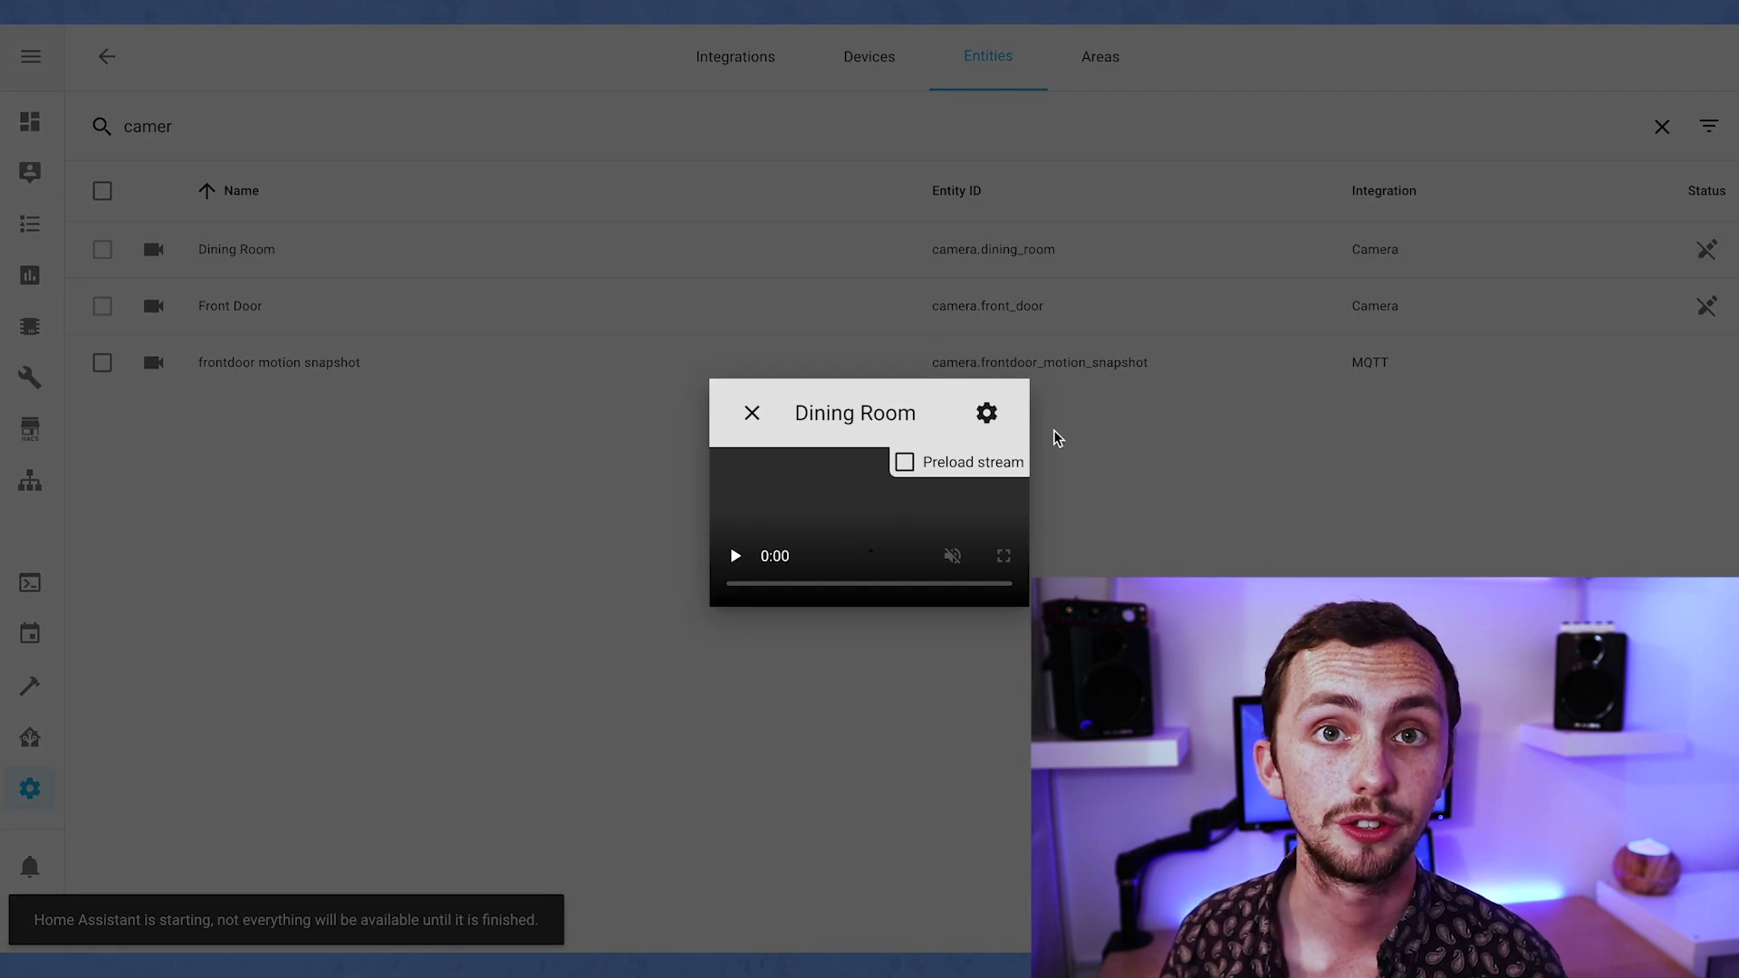
{"action": "left_click", "coordinate": [906, 462]}
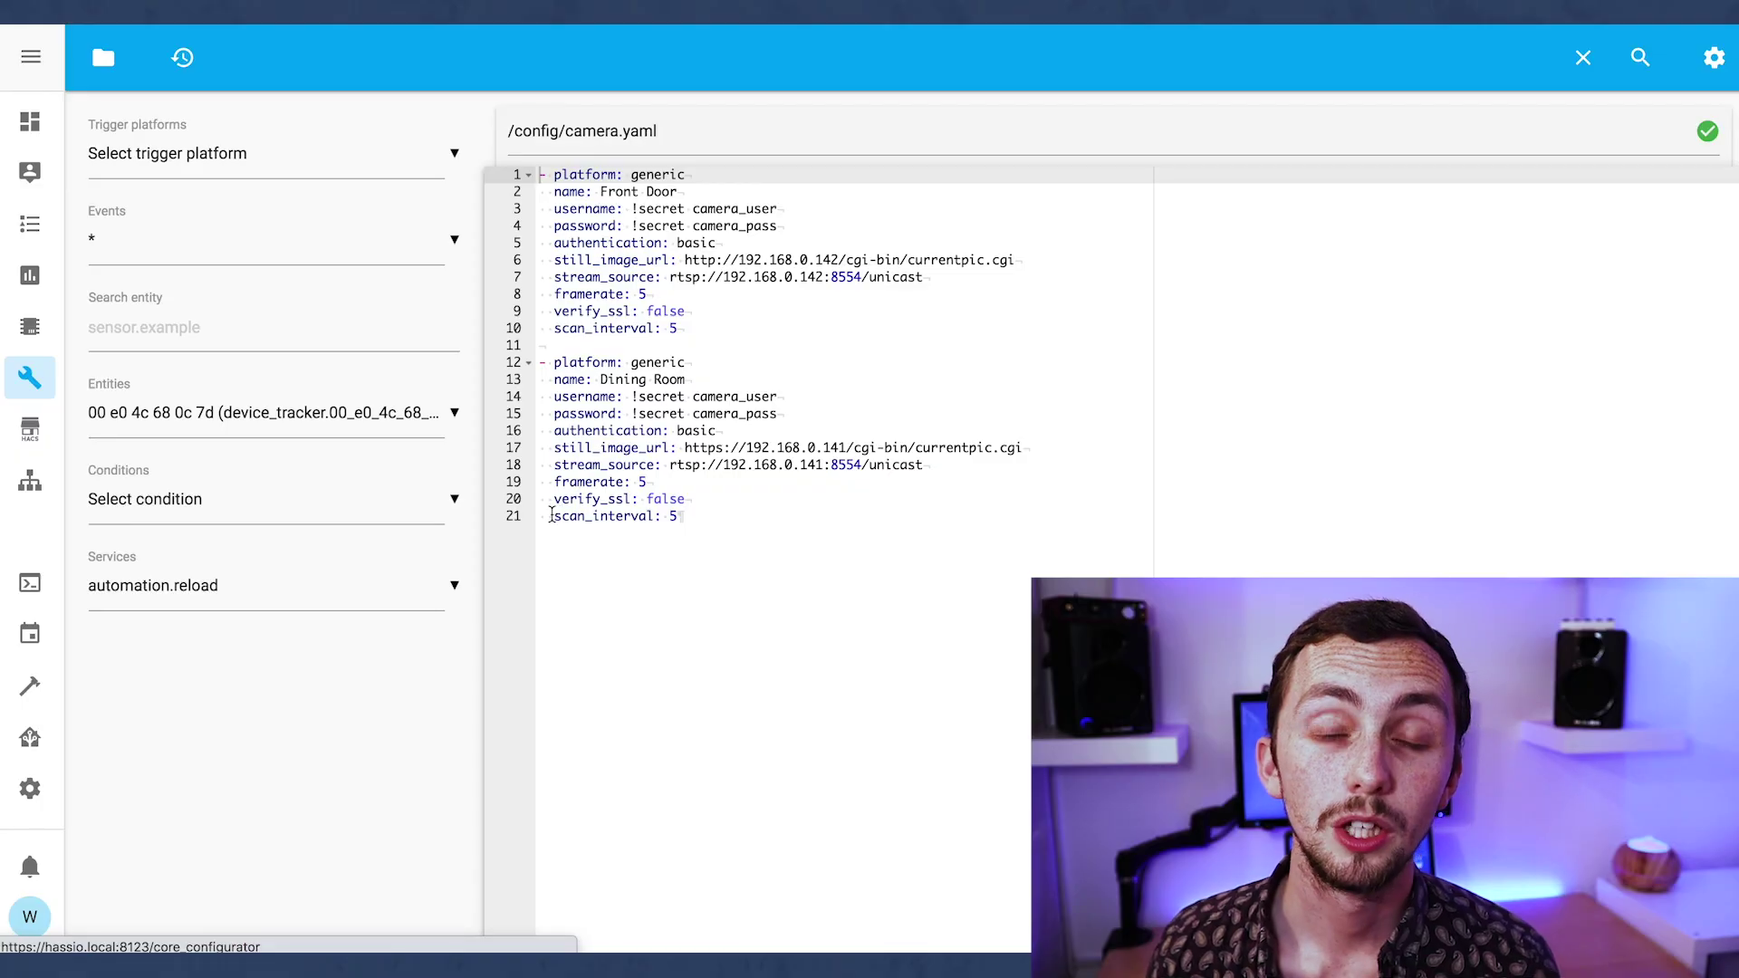
Comment out the Dining Room stream_source line with # and save camera.yaml.
{"action": "left_click", "coordinate": [538, 464]}
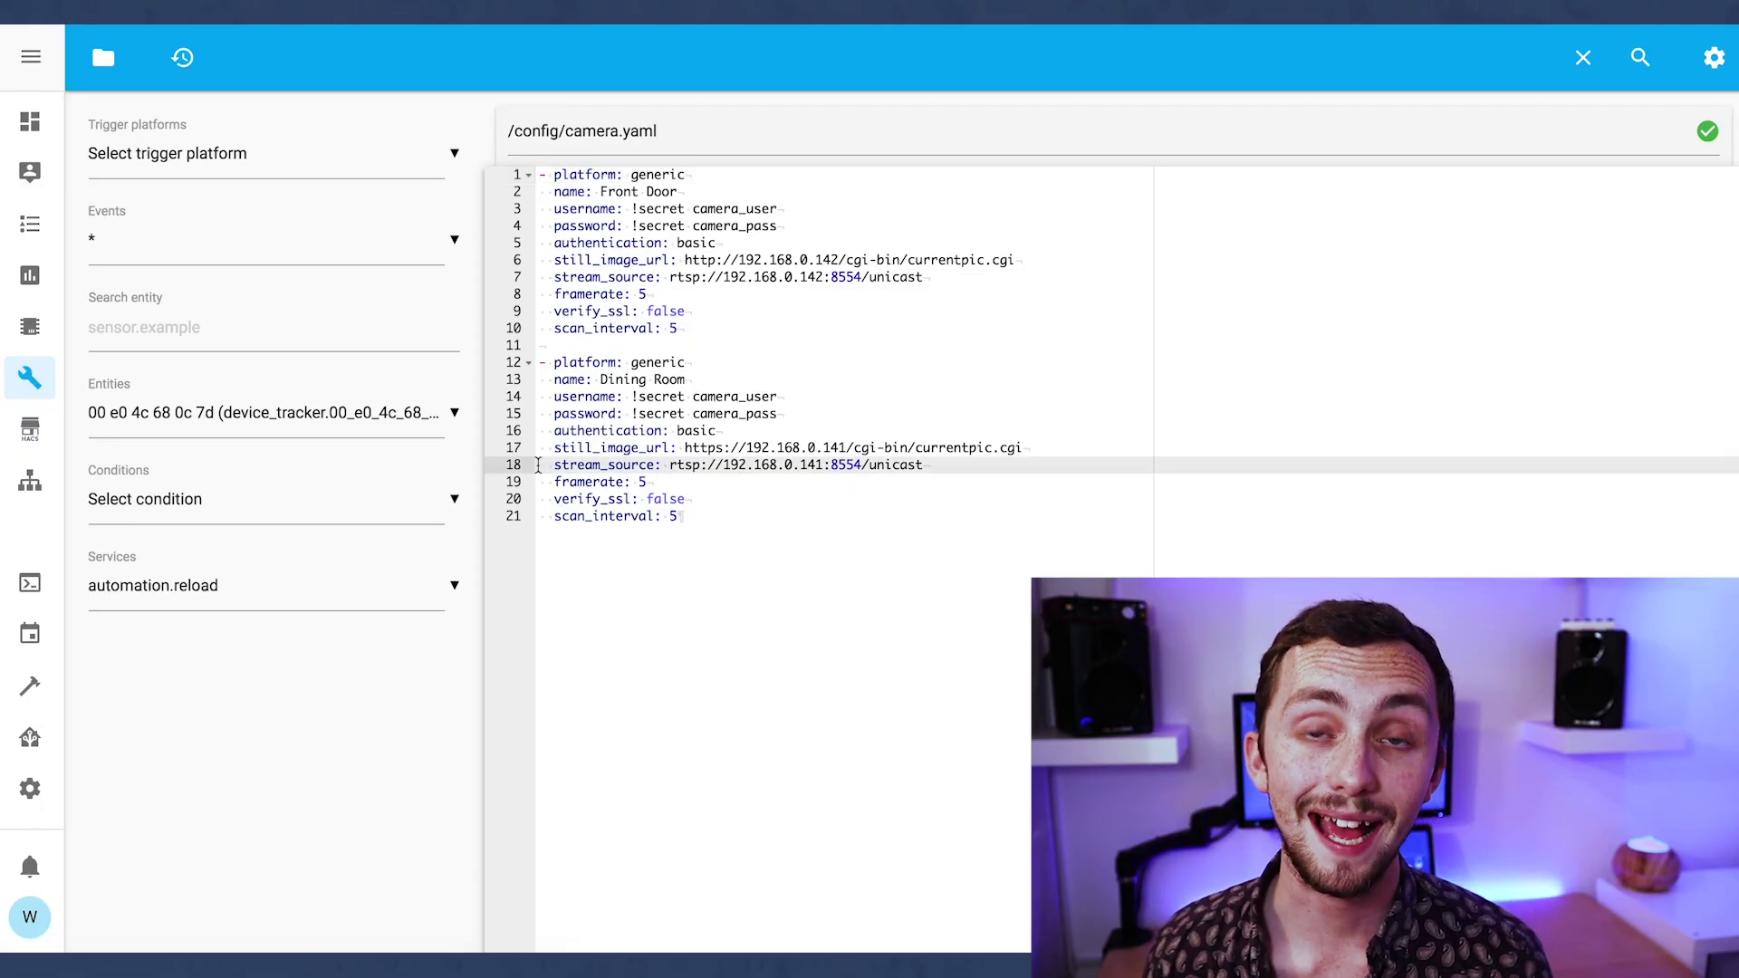
{"action": "type", "text": "#"}
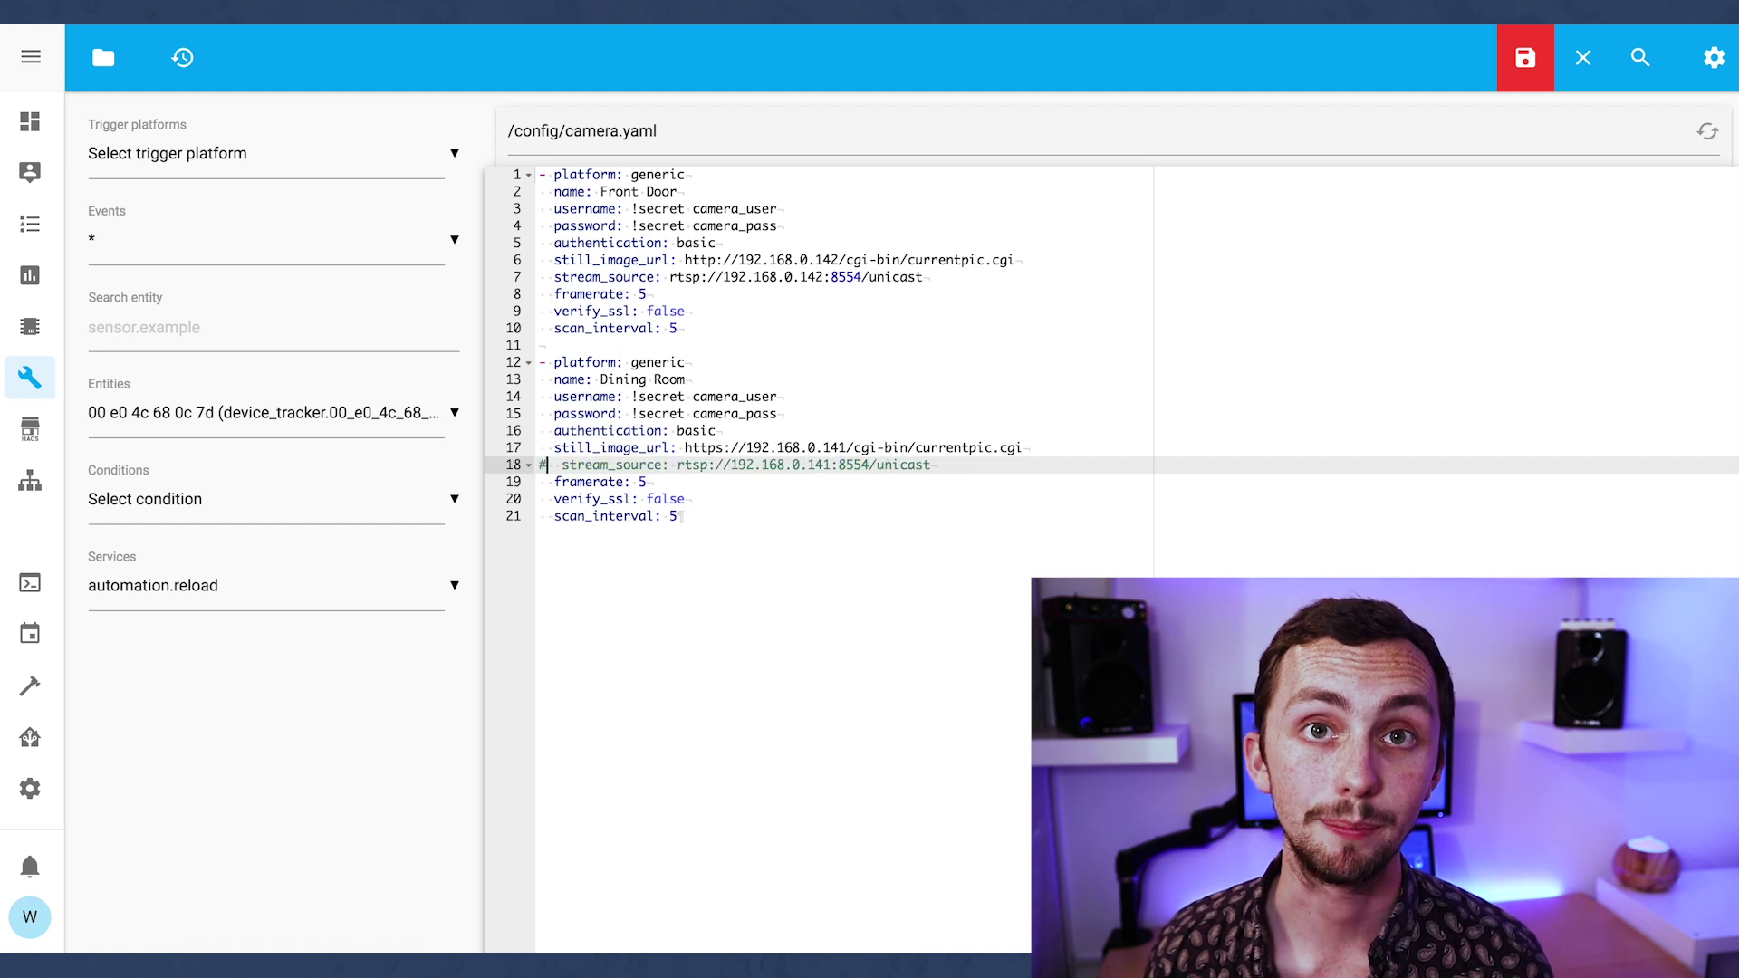
{"action": "left_click", "coordinate": [675, 515]}
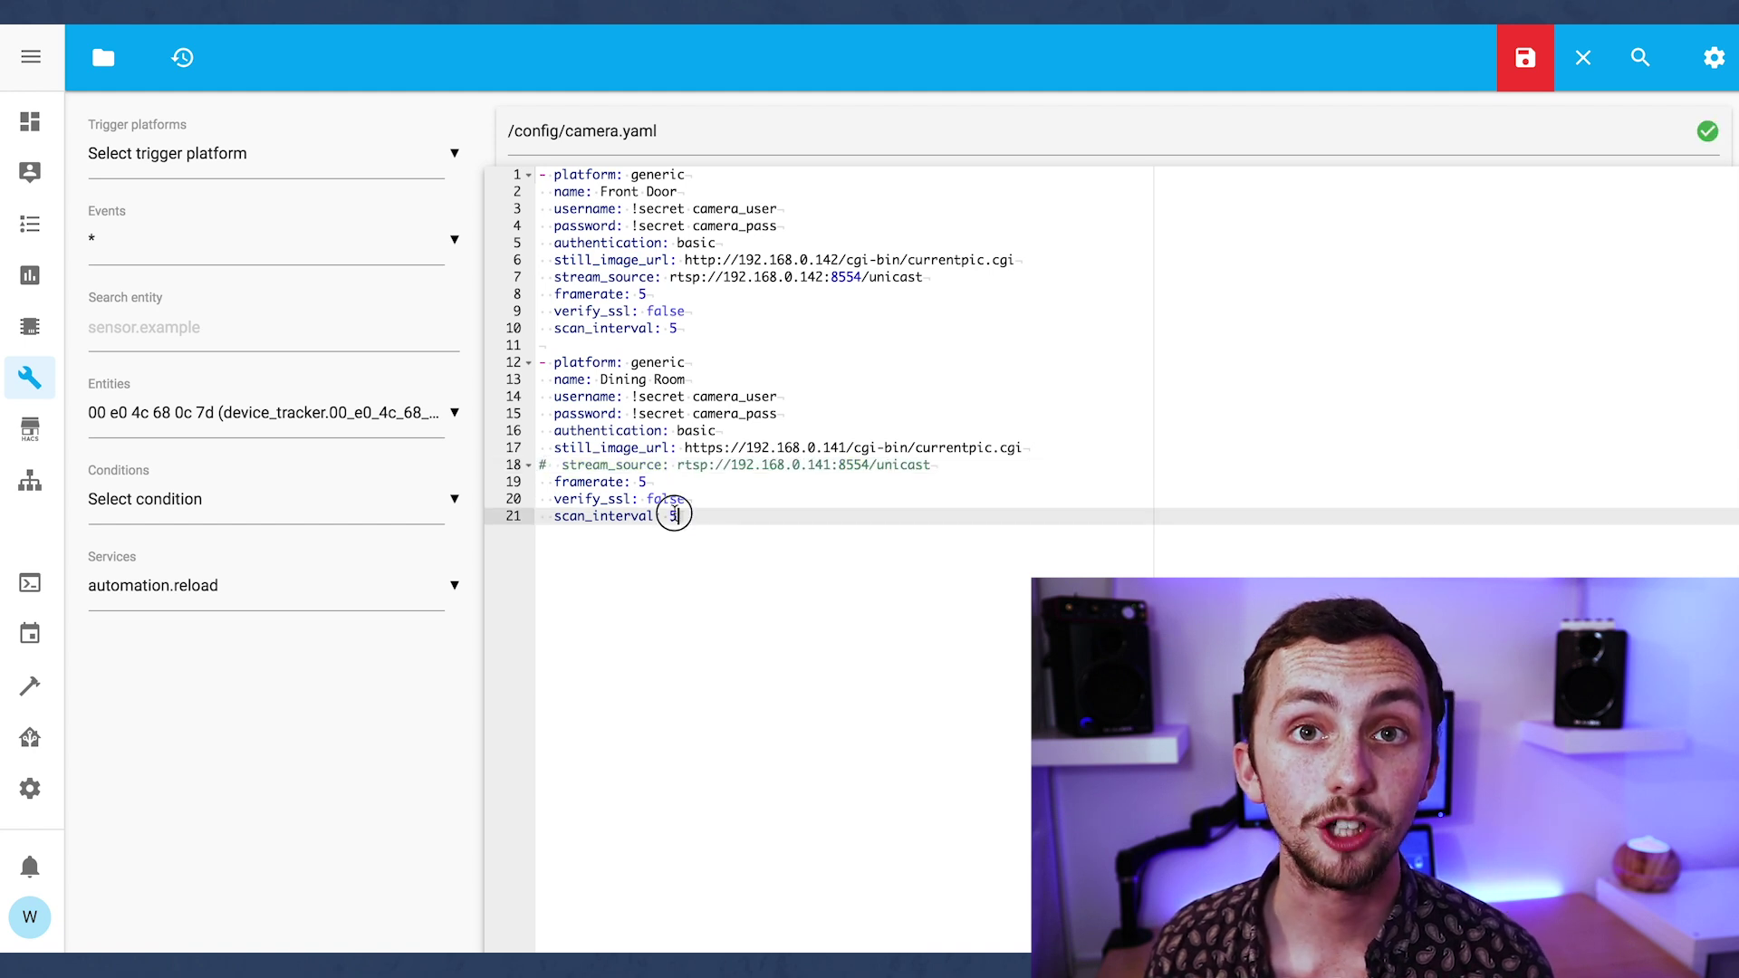
{"action": "left_click", "coordinate": [1531, 59]}
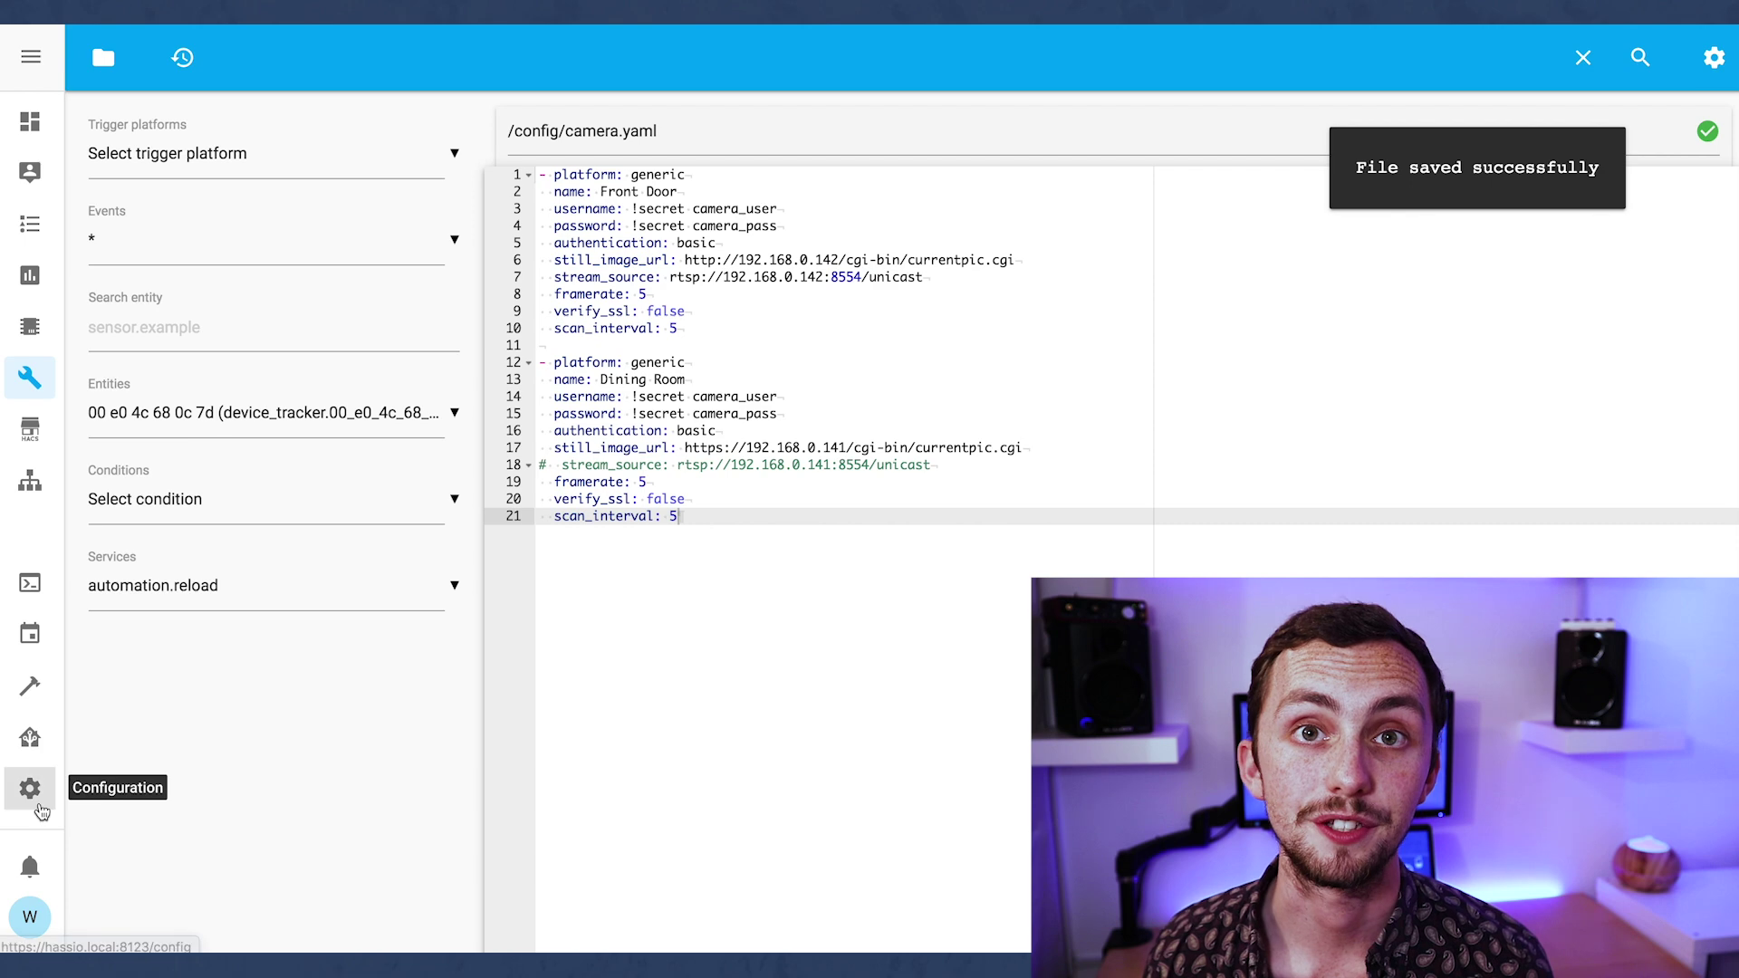
{"action": "left_click", "coordinate": [40, 809]}
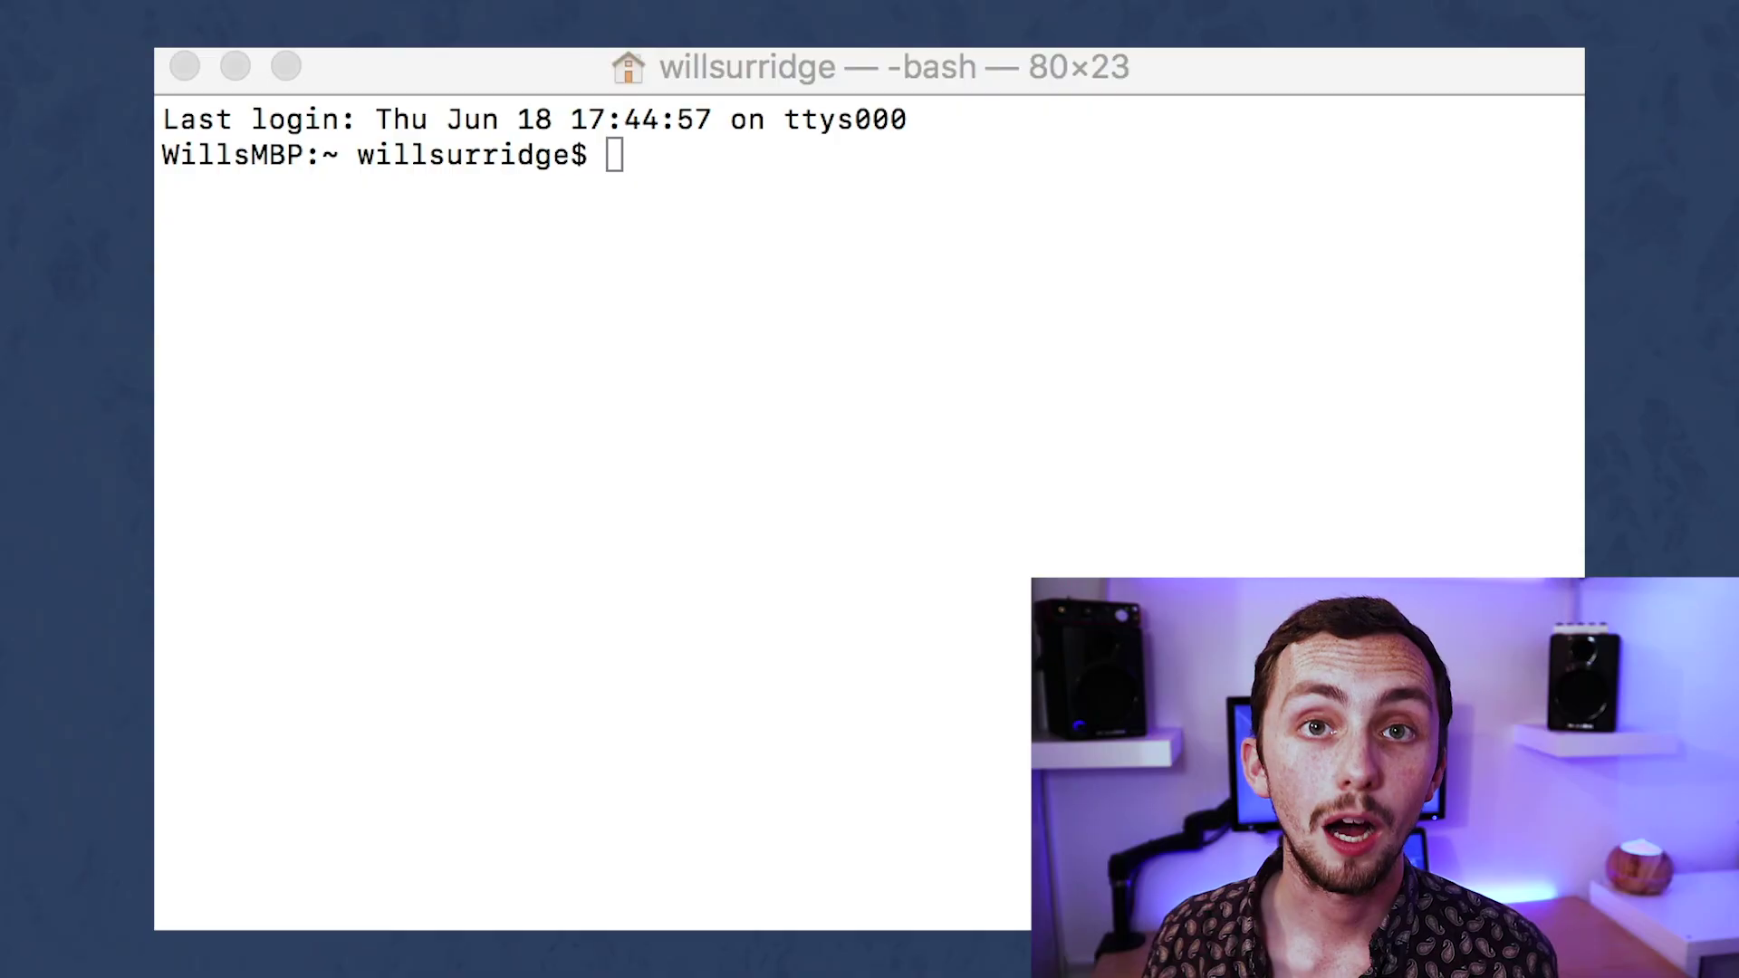
{"action": "type", "text": "ssh "}
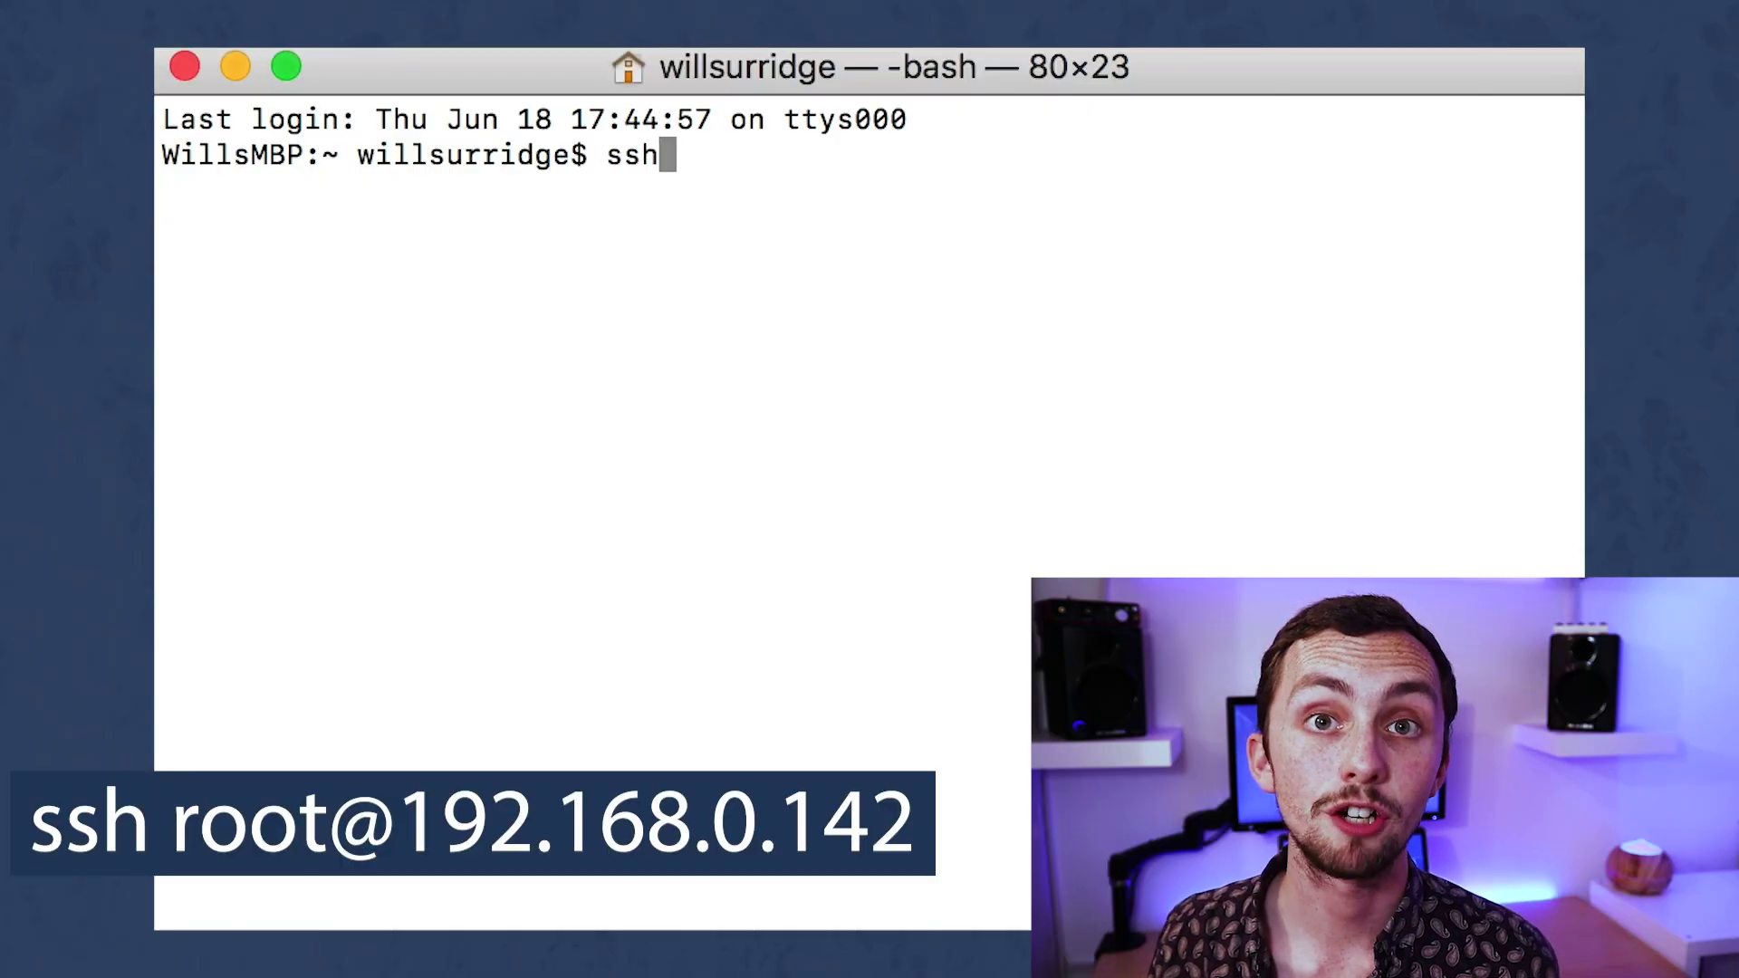
{"action": "type", "text": "root@1"}
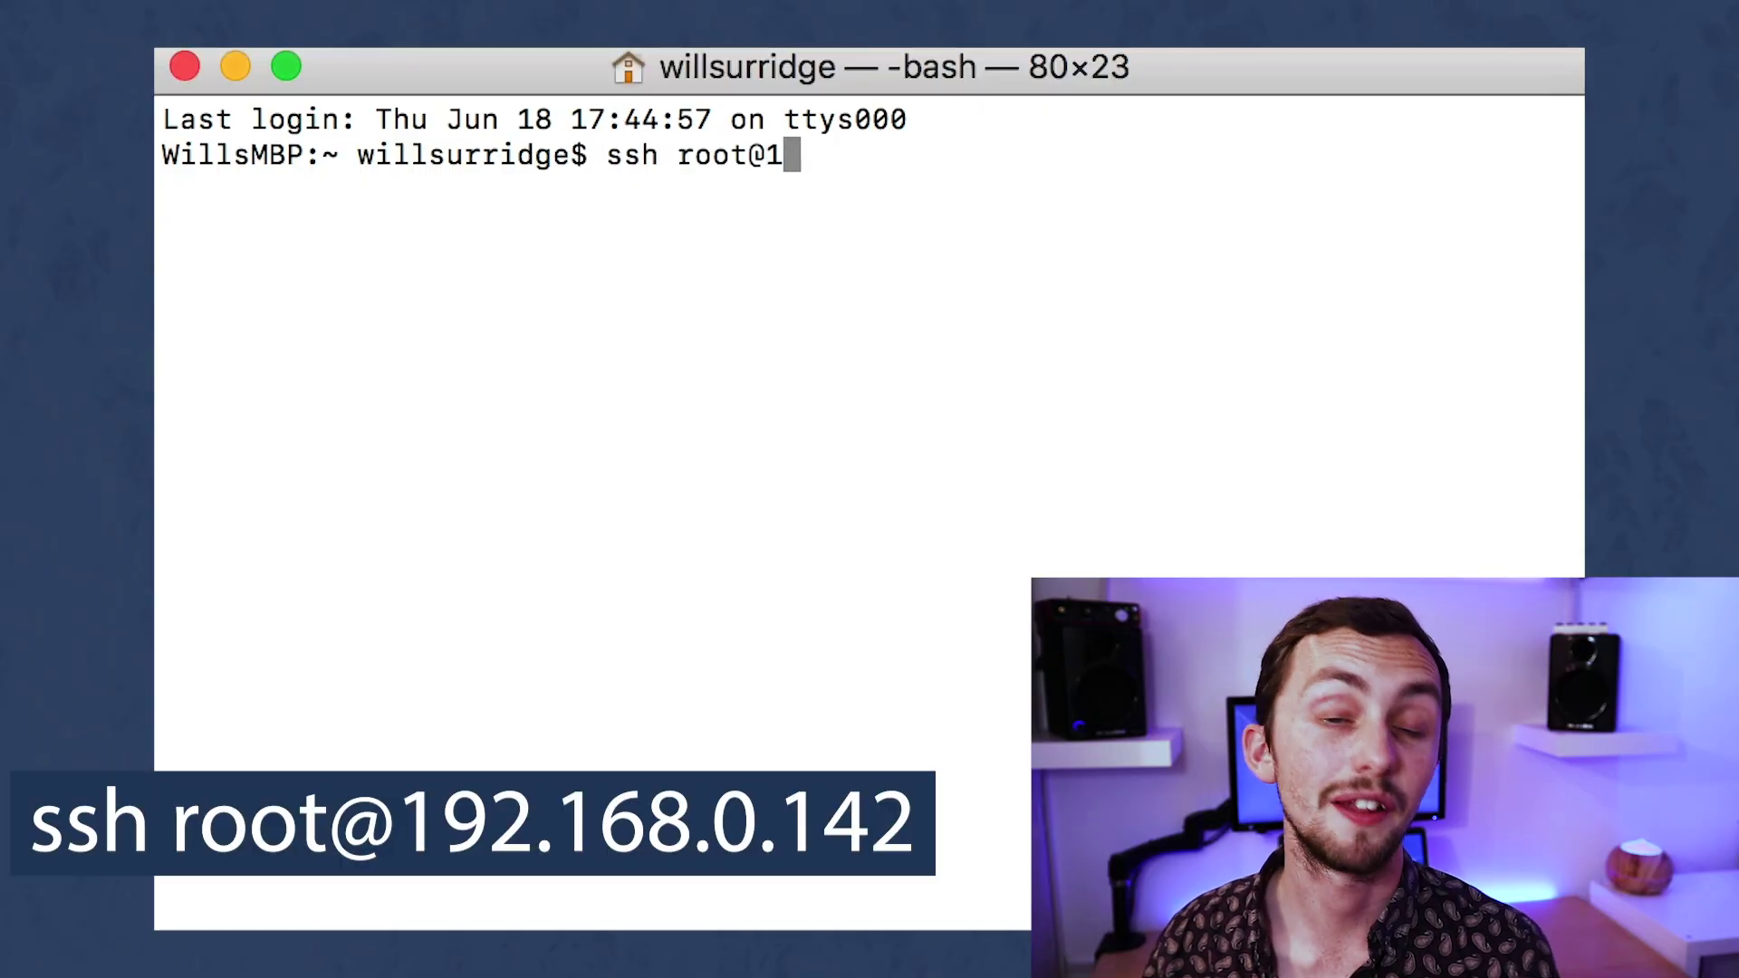
{"action": "type", "text": "92.168.0.142"}
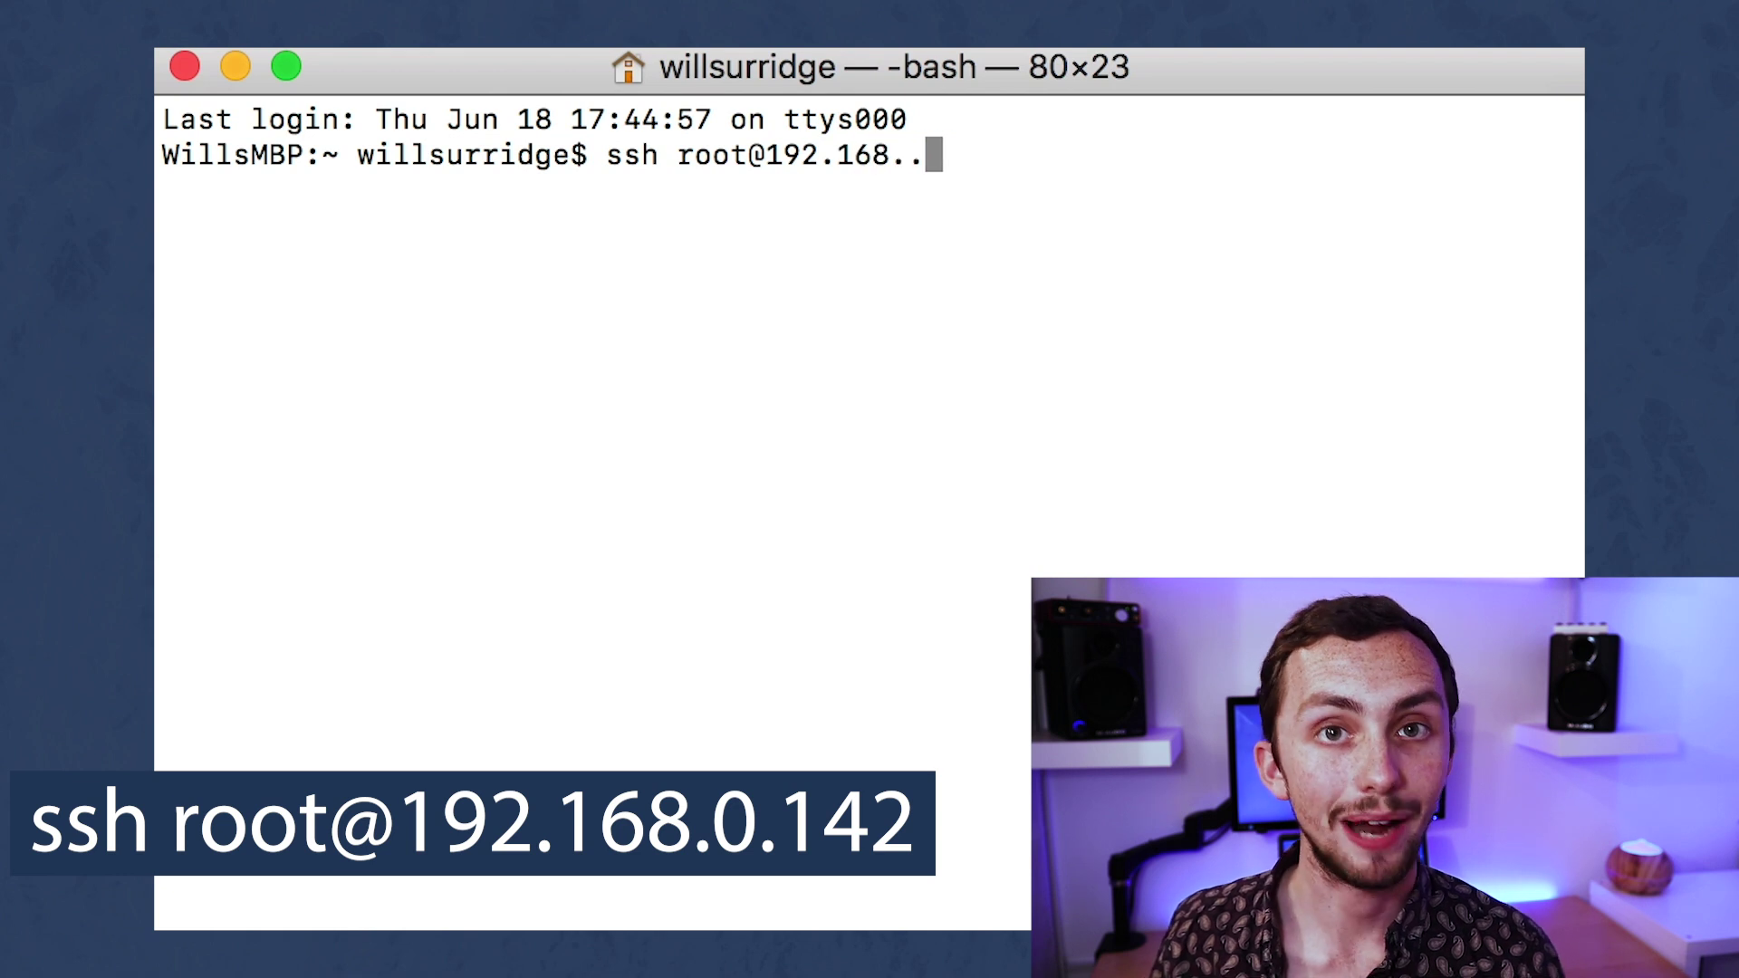
{"action": "key", "text": "Return"}
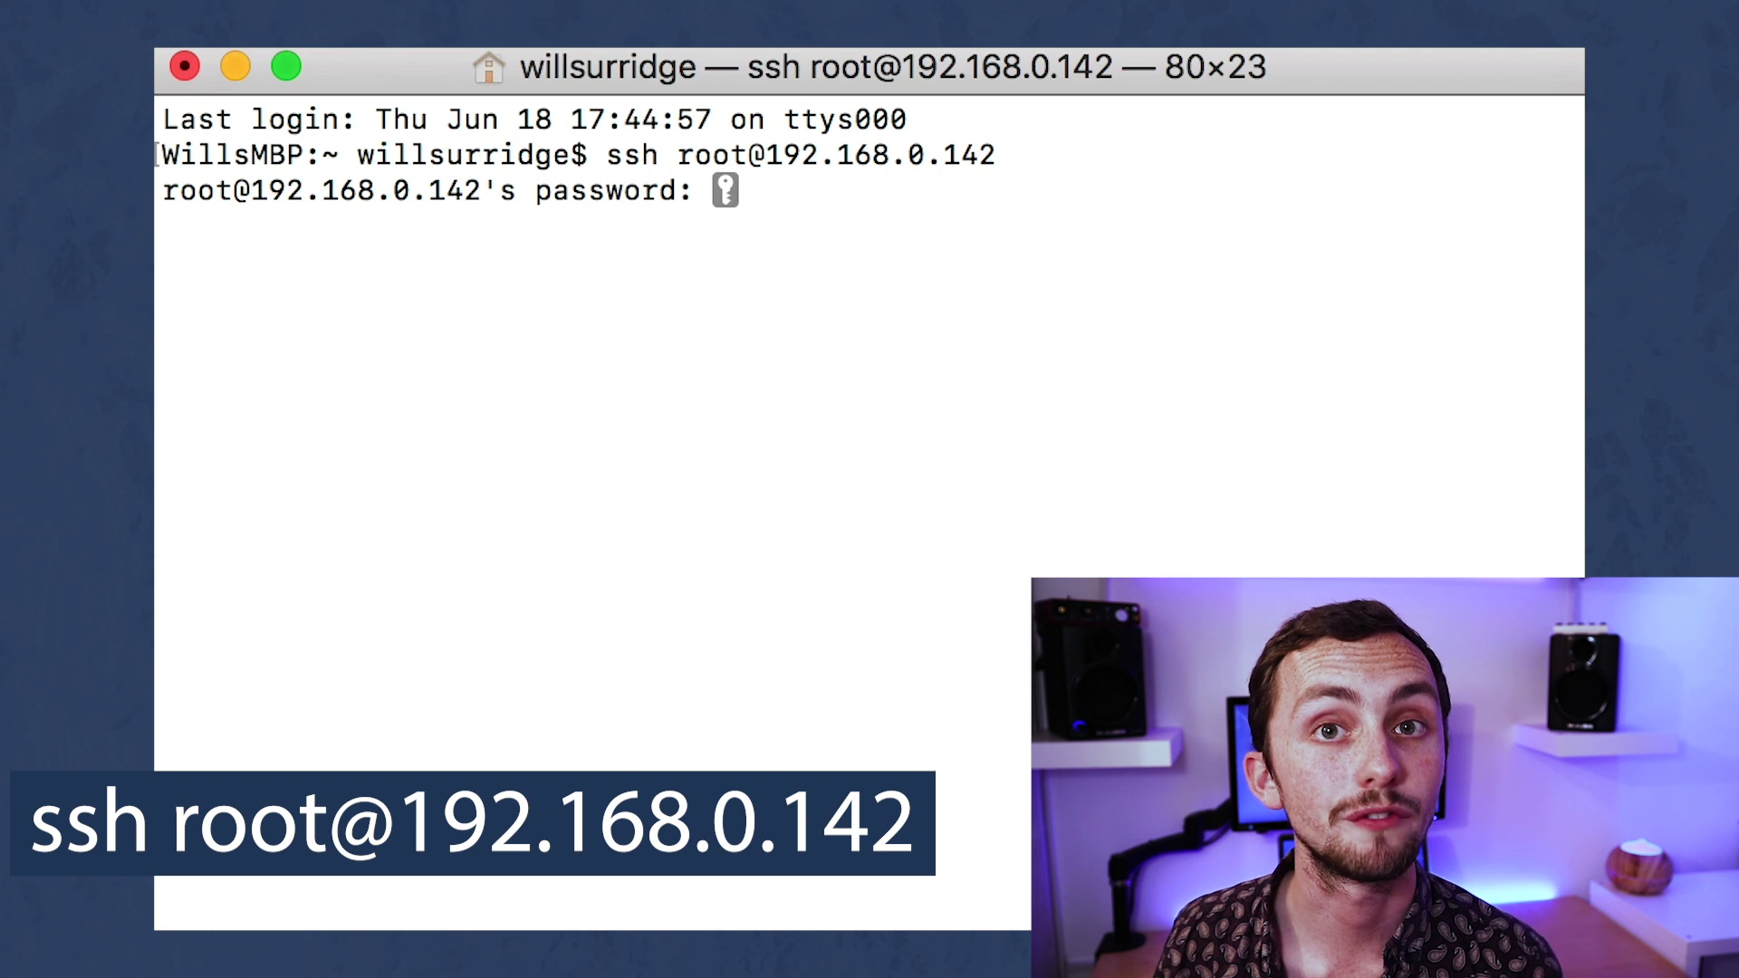
{"action": "type", "text": "ismart12"}
{"action": "key", "text": "Return"}
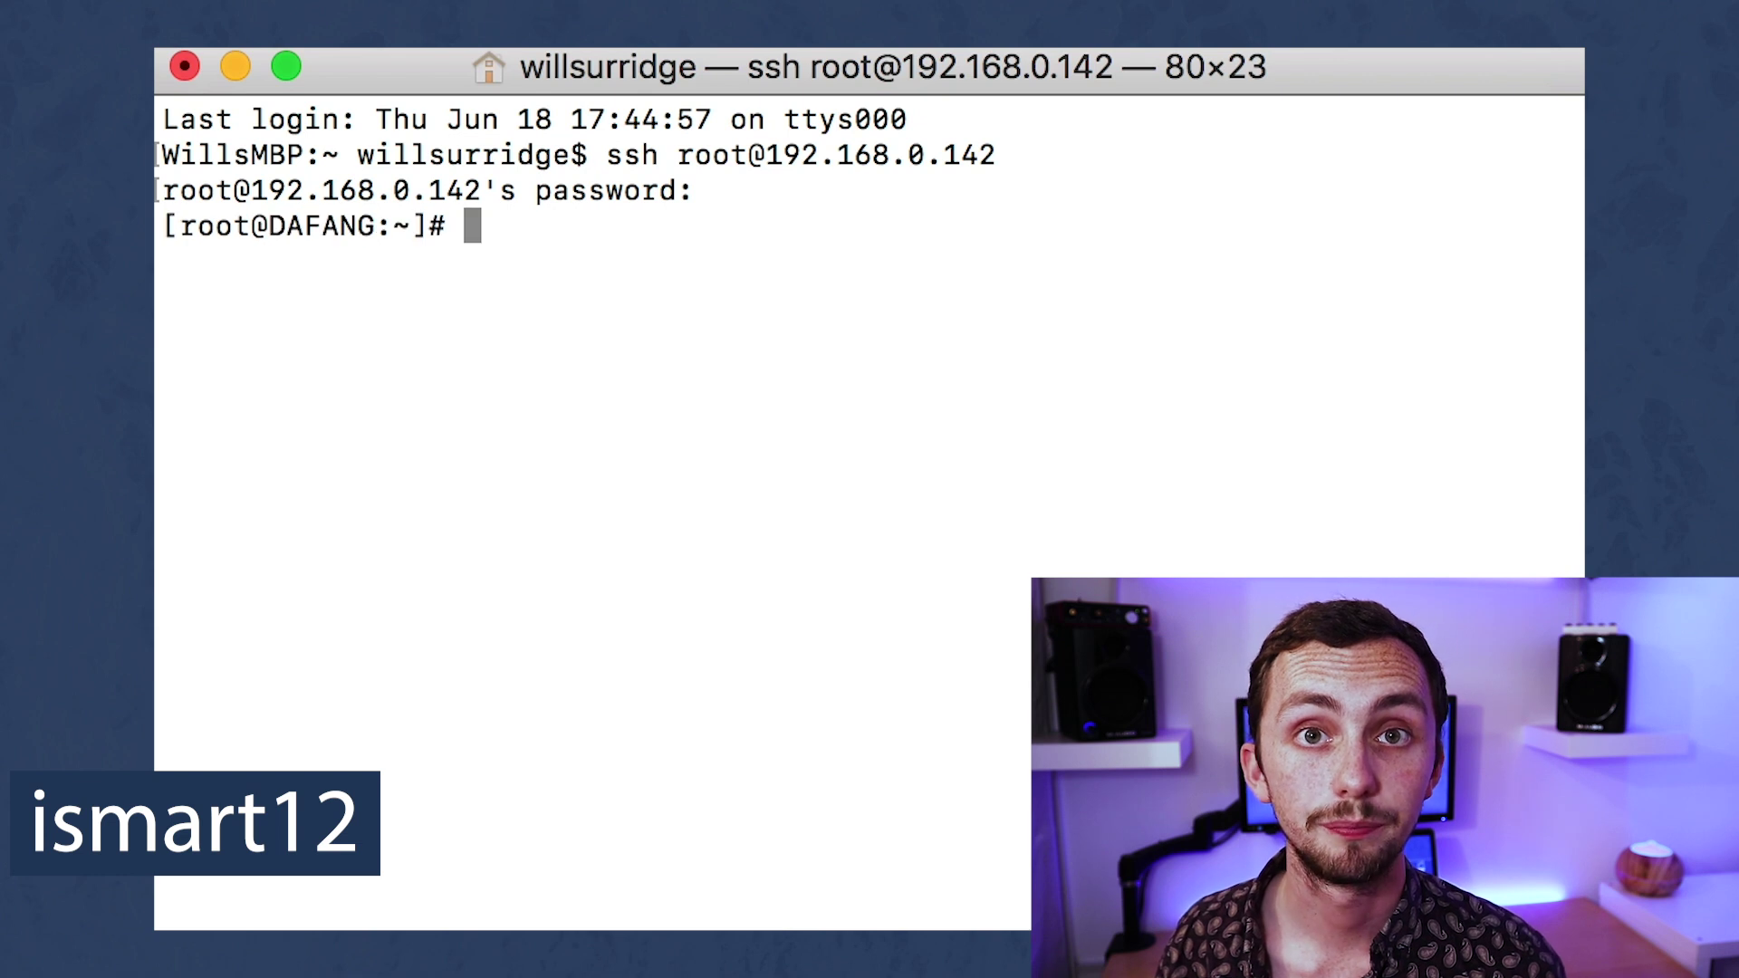
Go up with cd .., enter system/sdcard/config and list its files with ls.
{"action": "type", "text": "cd .."}
{"action": "key", "text": "Return"}
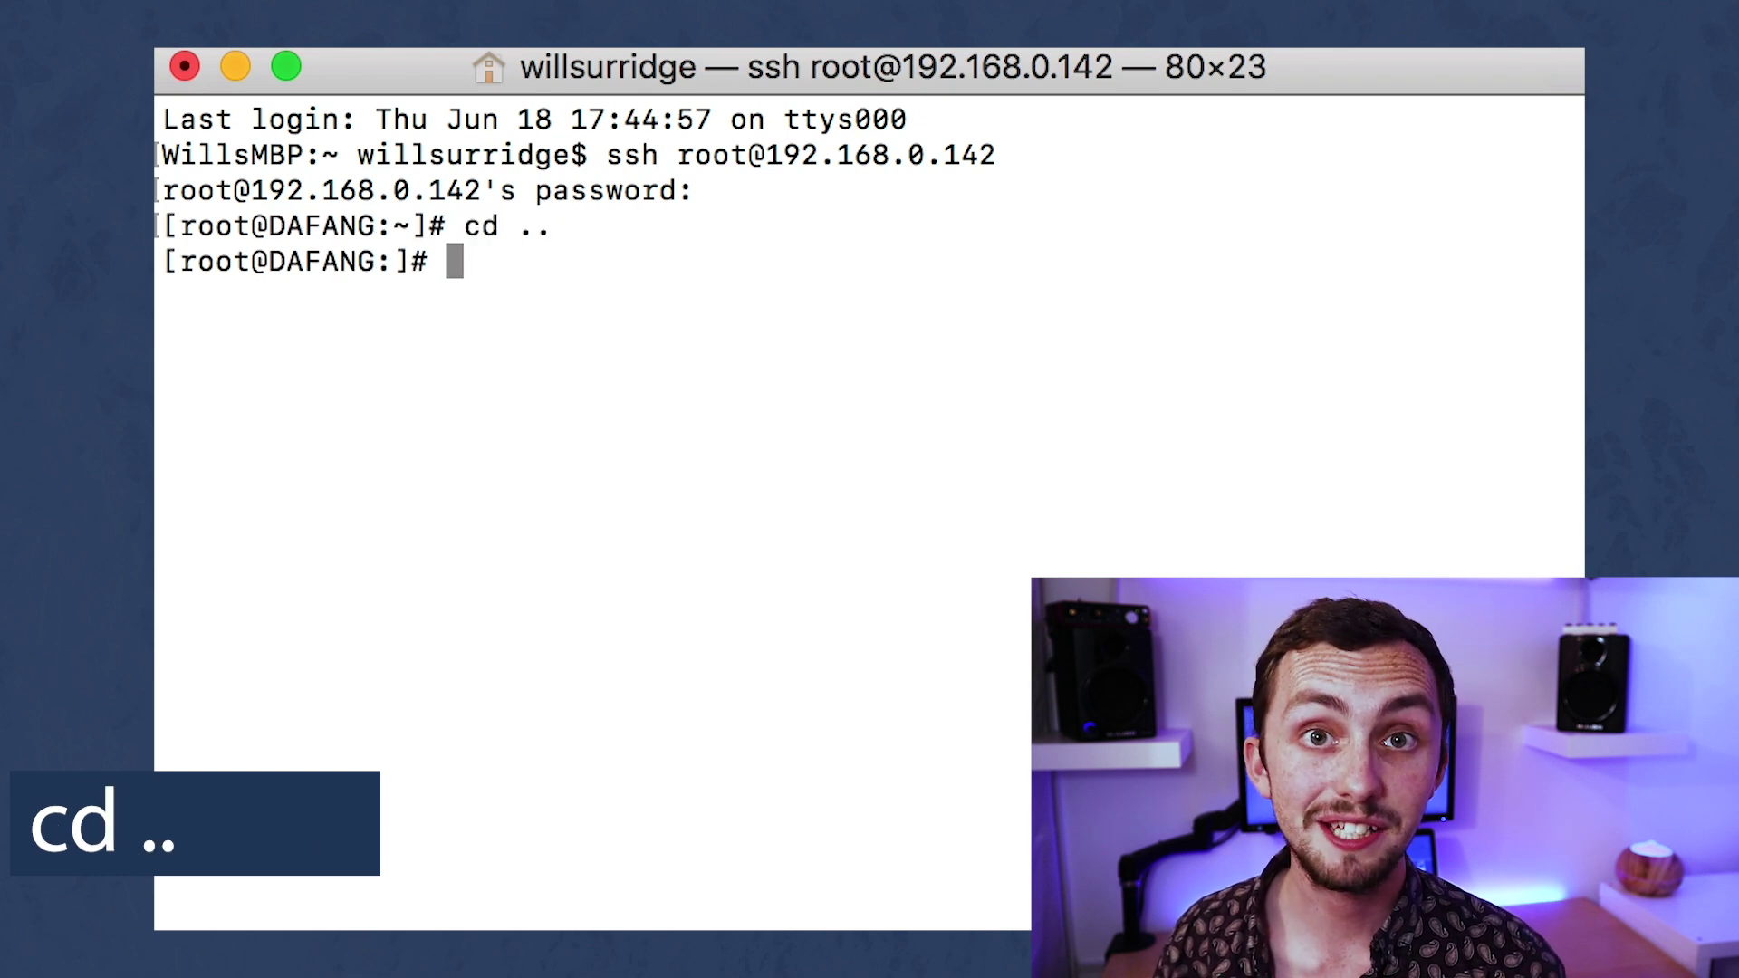
{"action": "type", "text": "cd system"}
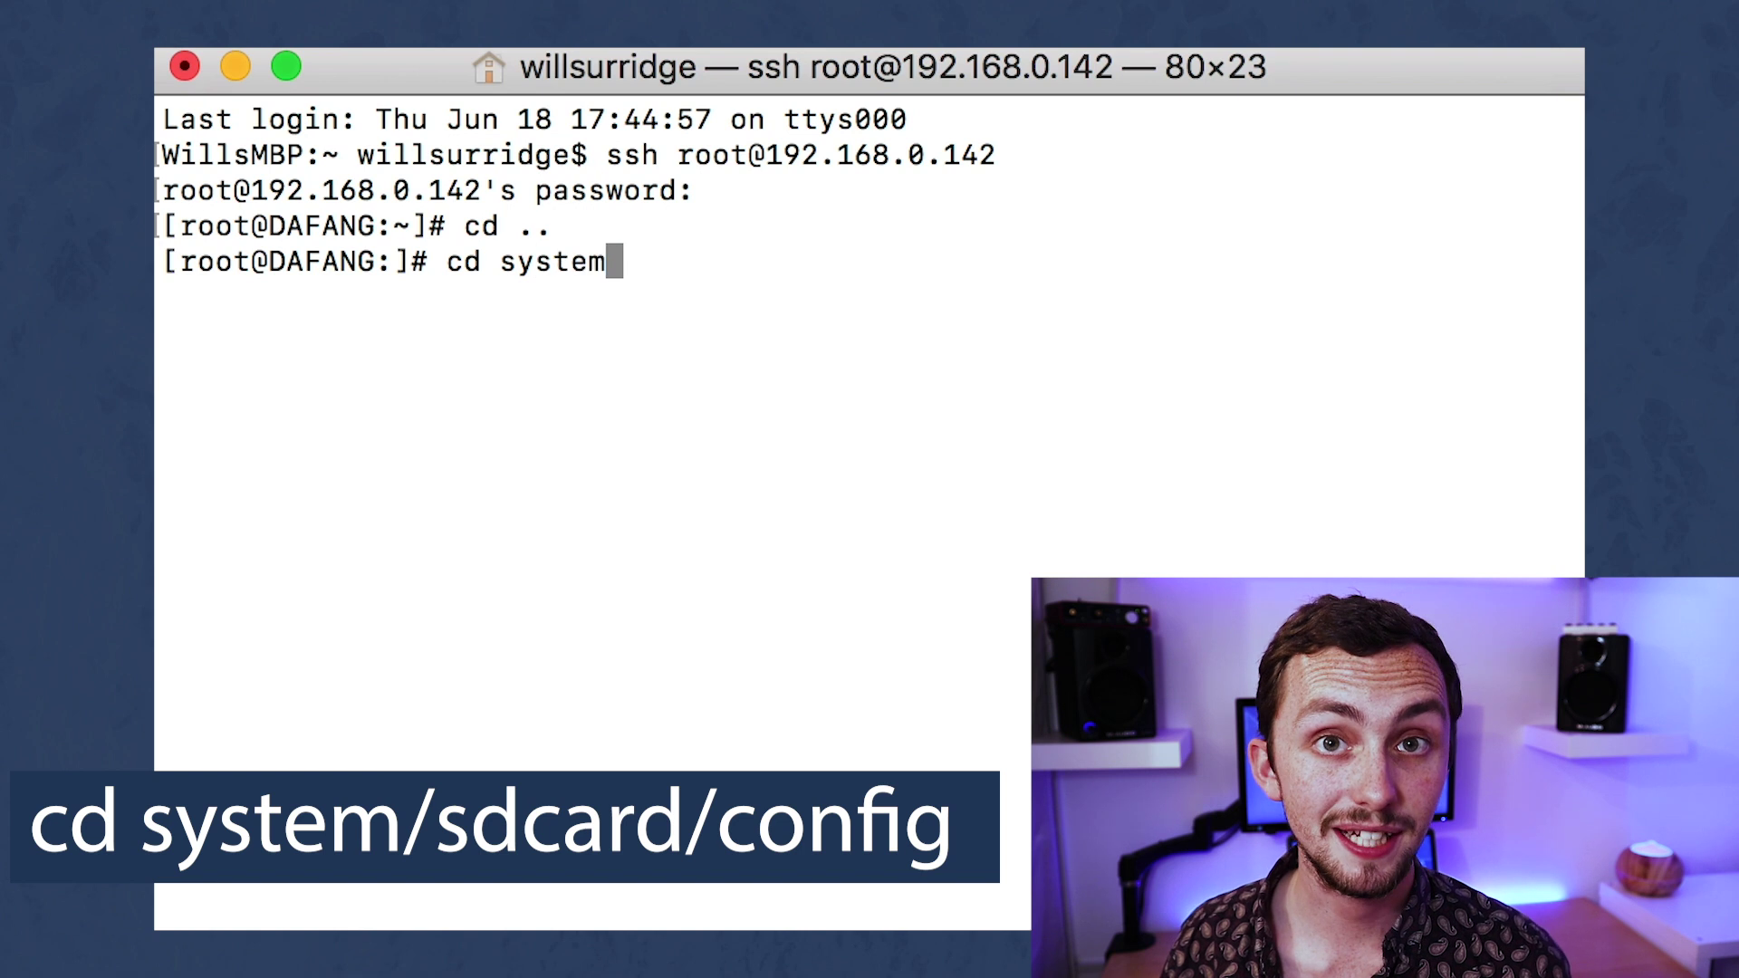
{"action": "type", "text": "/sd"}
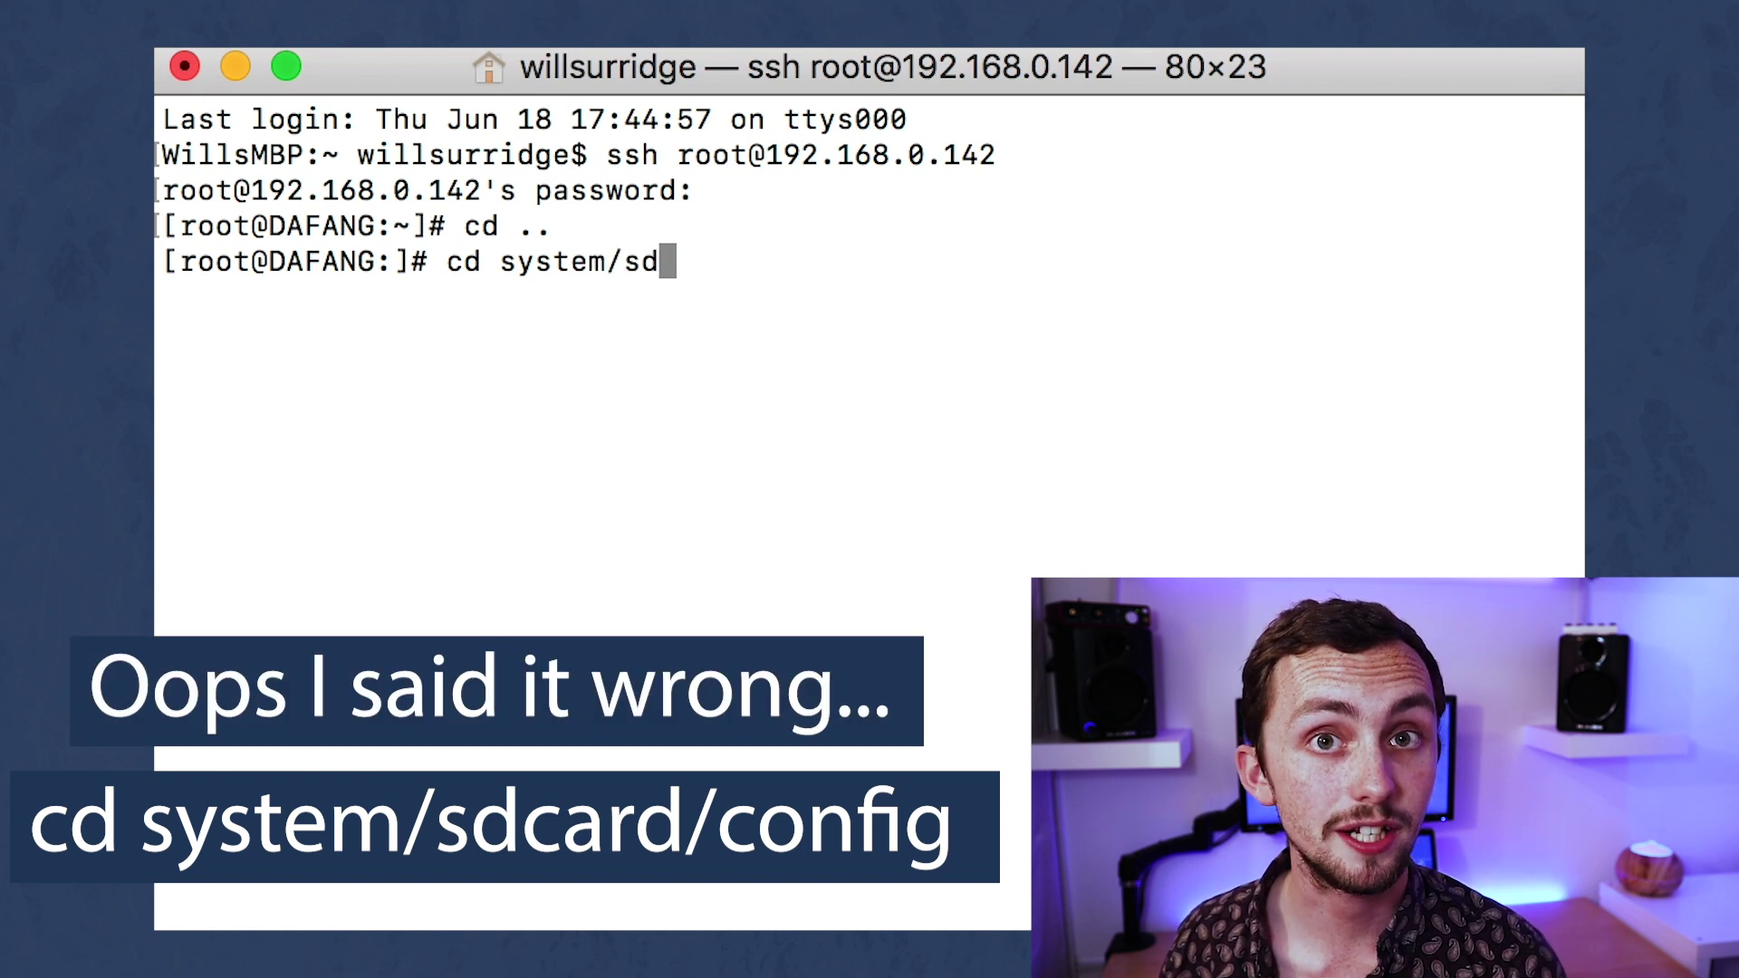
{"action": "type", "text": "card/config"}
{"action": "key", "text": "BackSpace"}
{"action": "type", "text": "fig"}
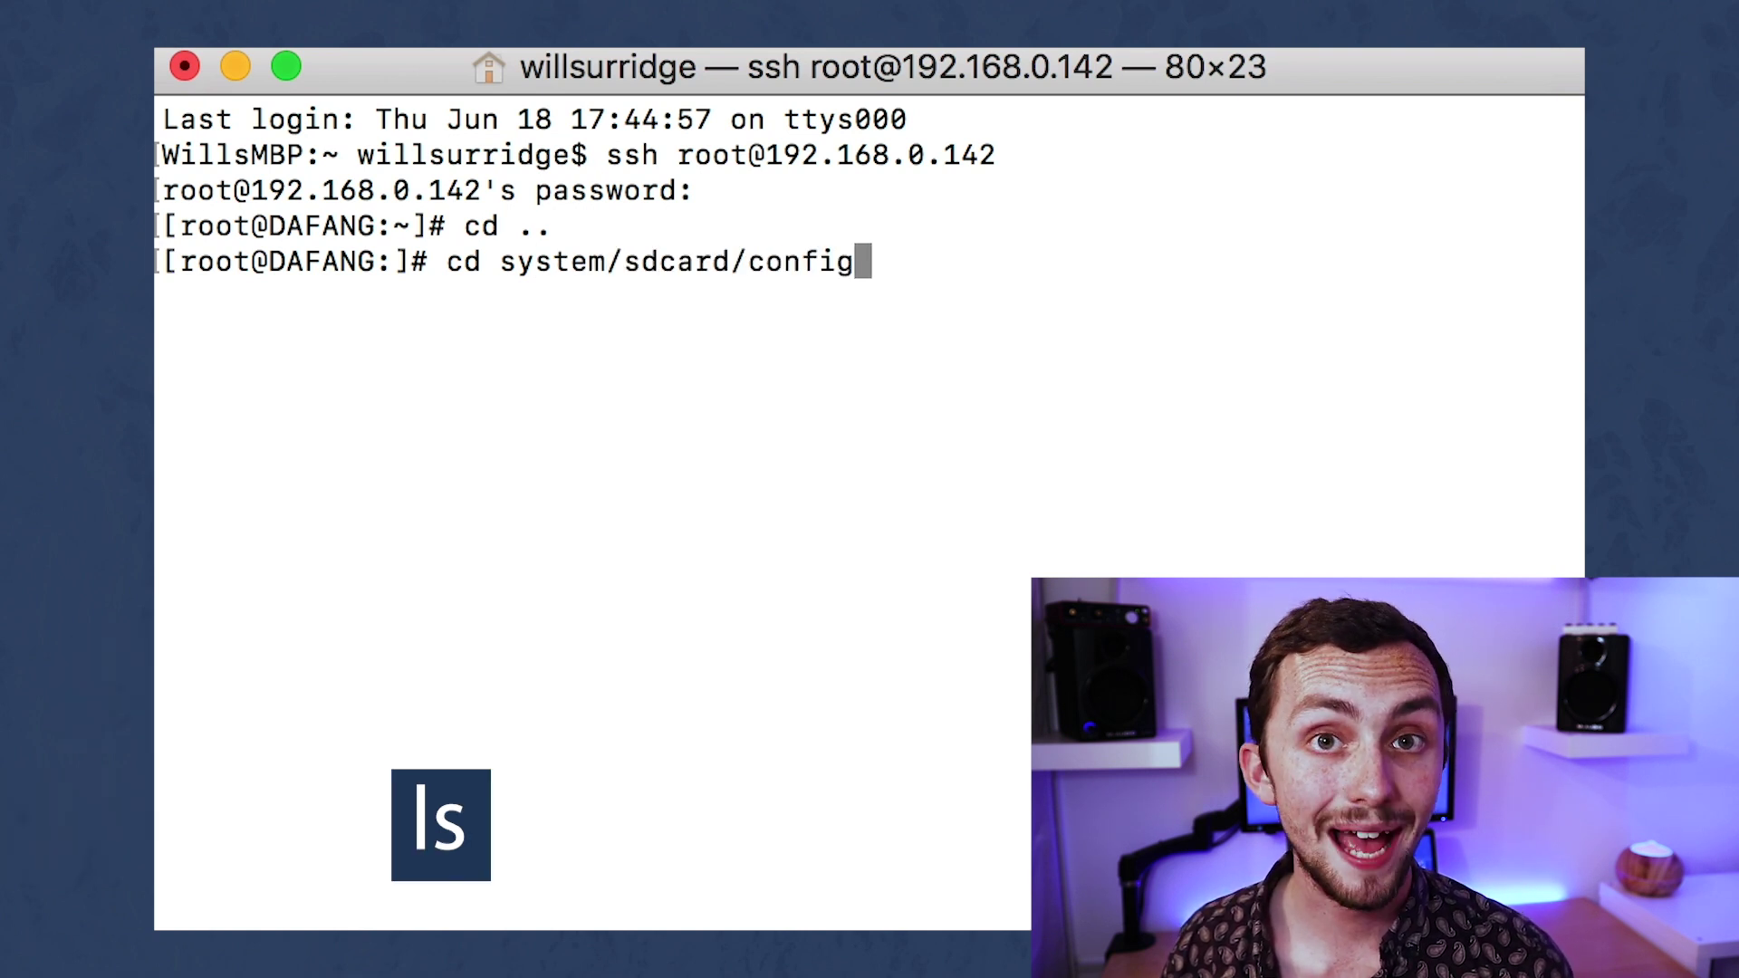
{"action": "key", "text": "Return"}
{"action": "type", "text": "ls"}
{"action": "key", "text": "Return"}
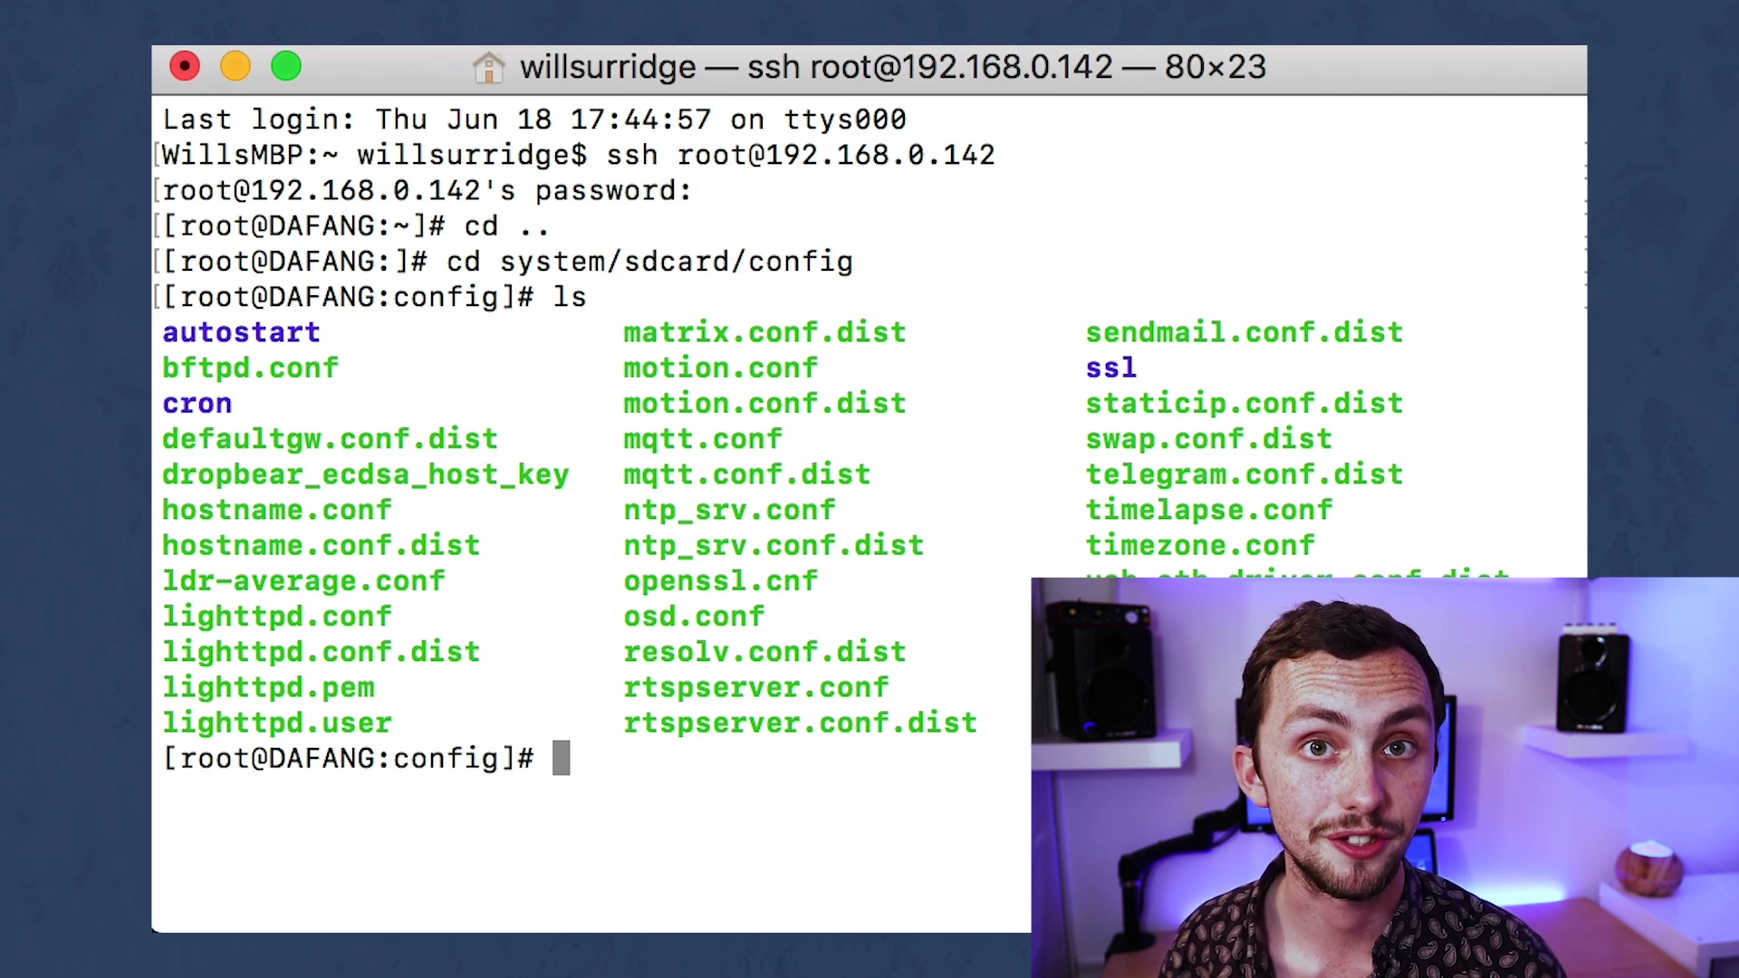
Copy mqtt.conf.dist to mqtt.conf and open mqtt.conf in vi.
{"action": "type", "text": "cp "}
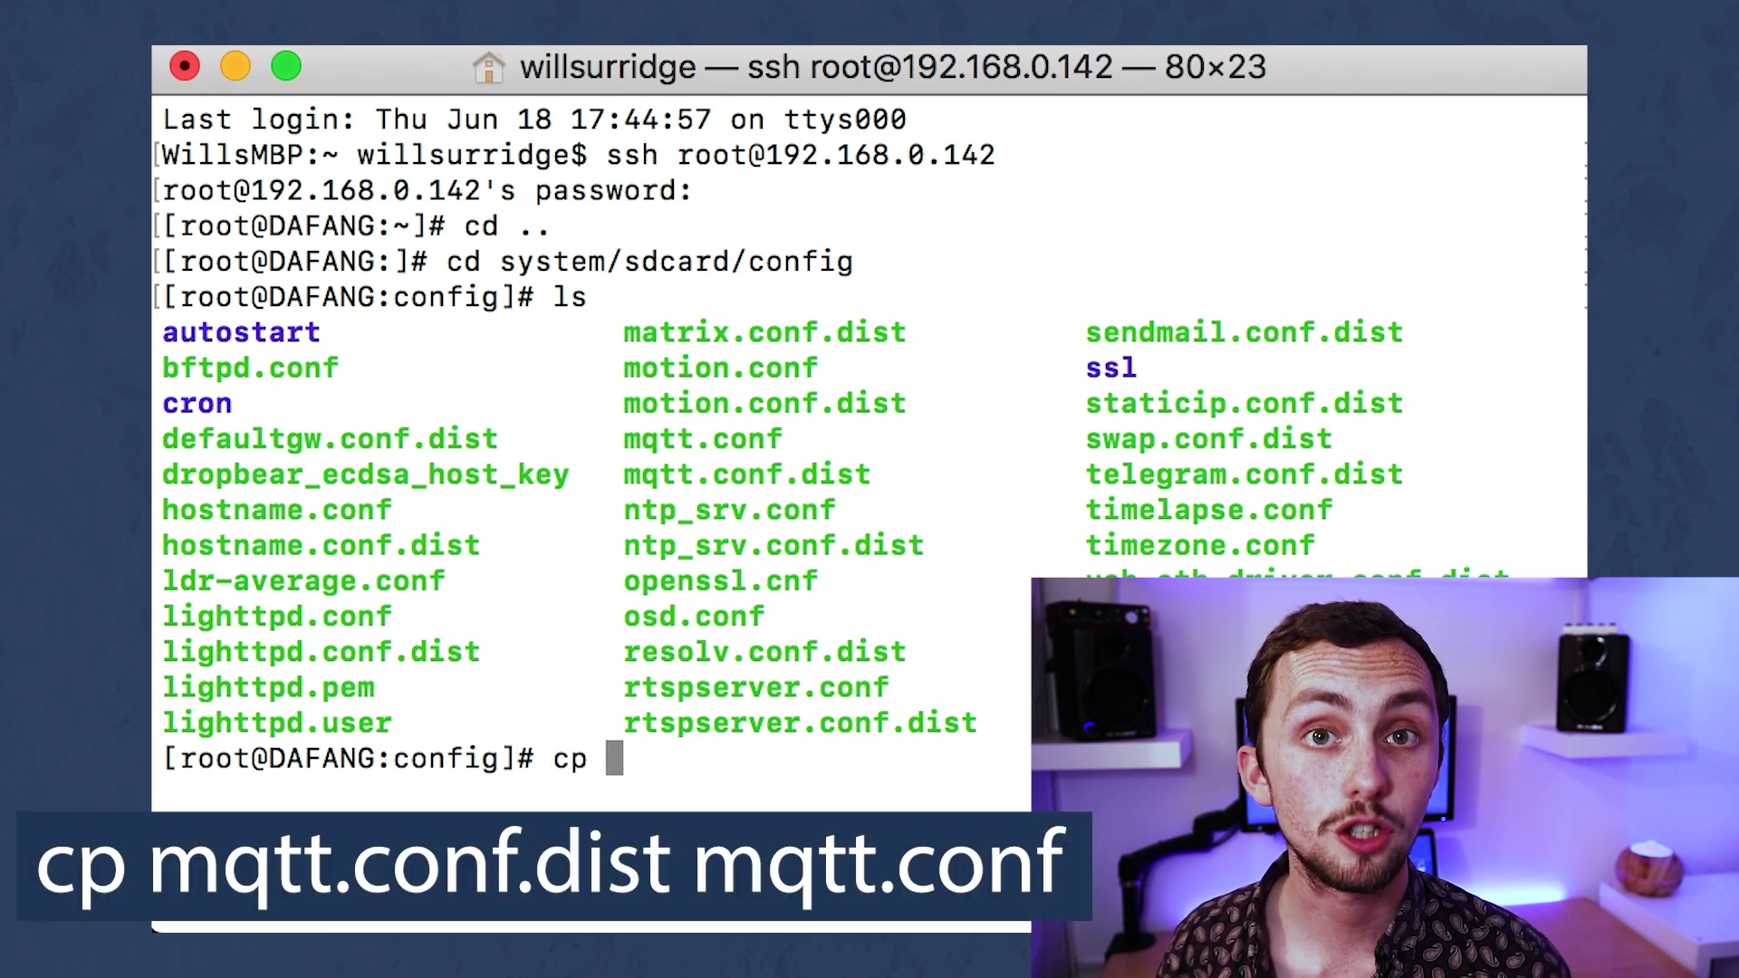
{"action": "type", "text": "m"}
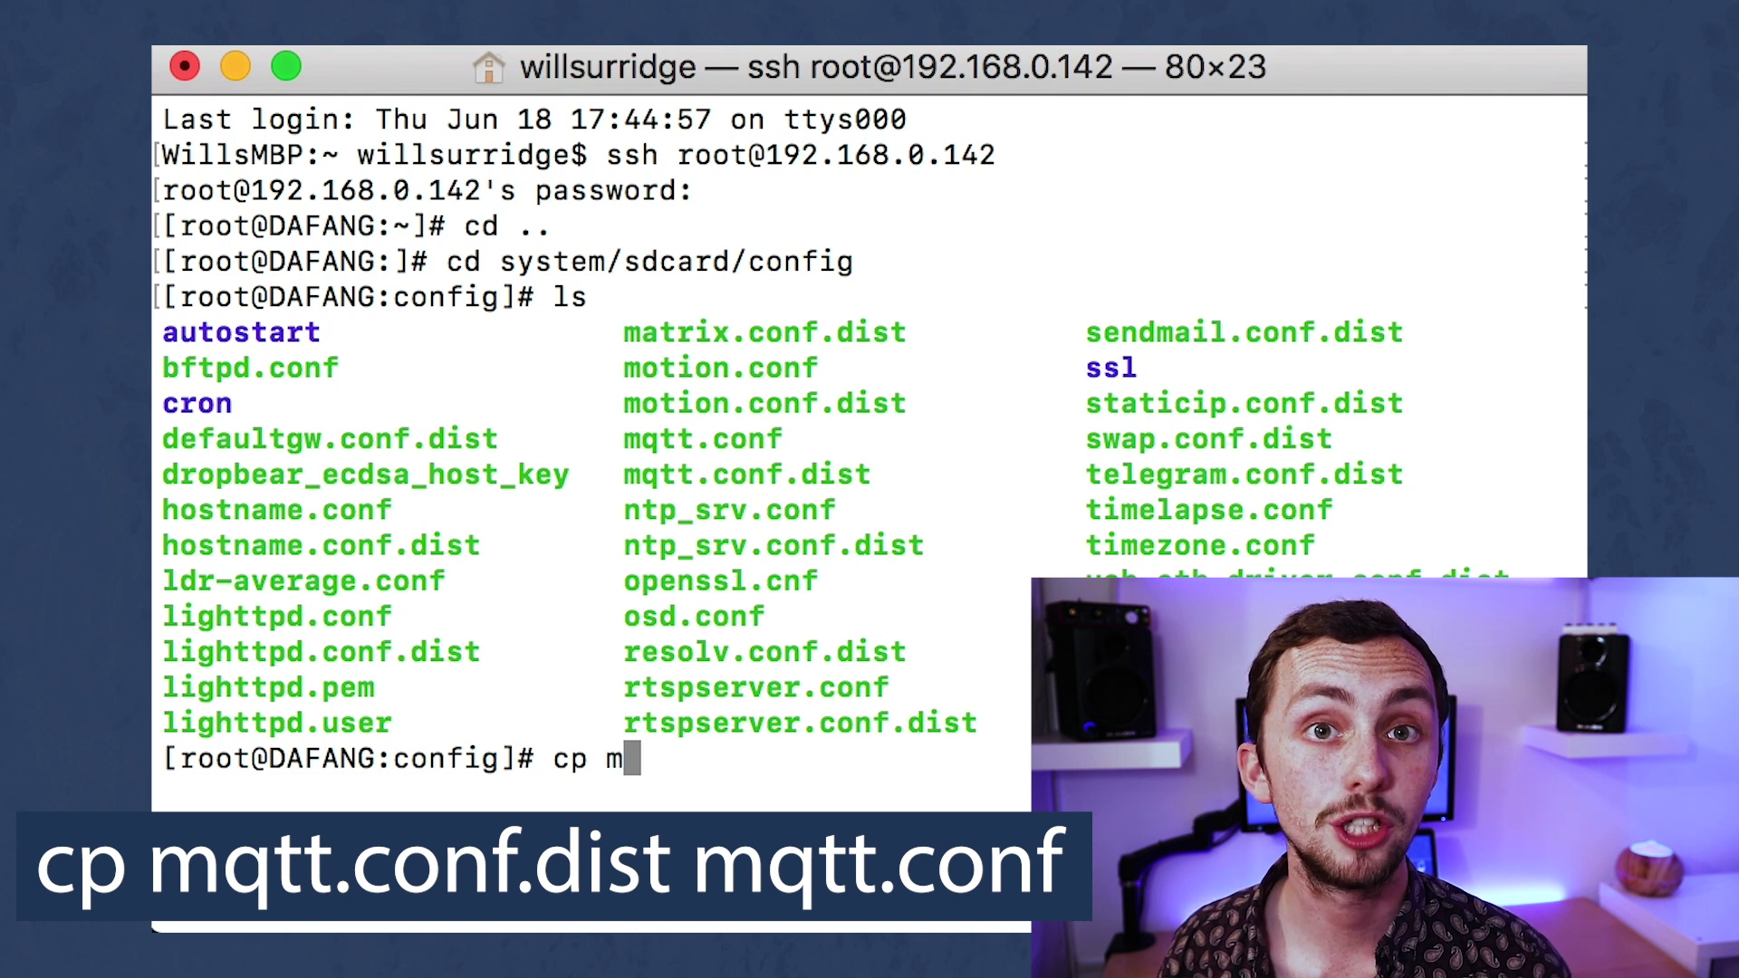
{"action": "type", "text": "qtt.con"}
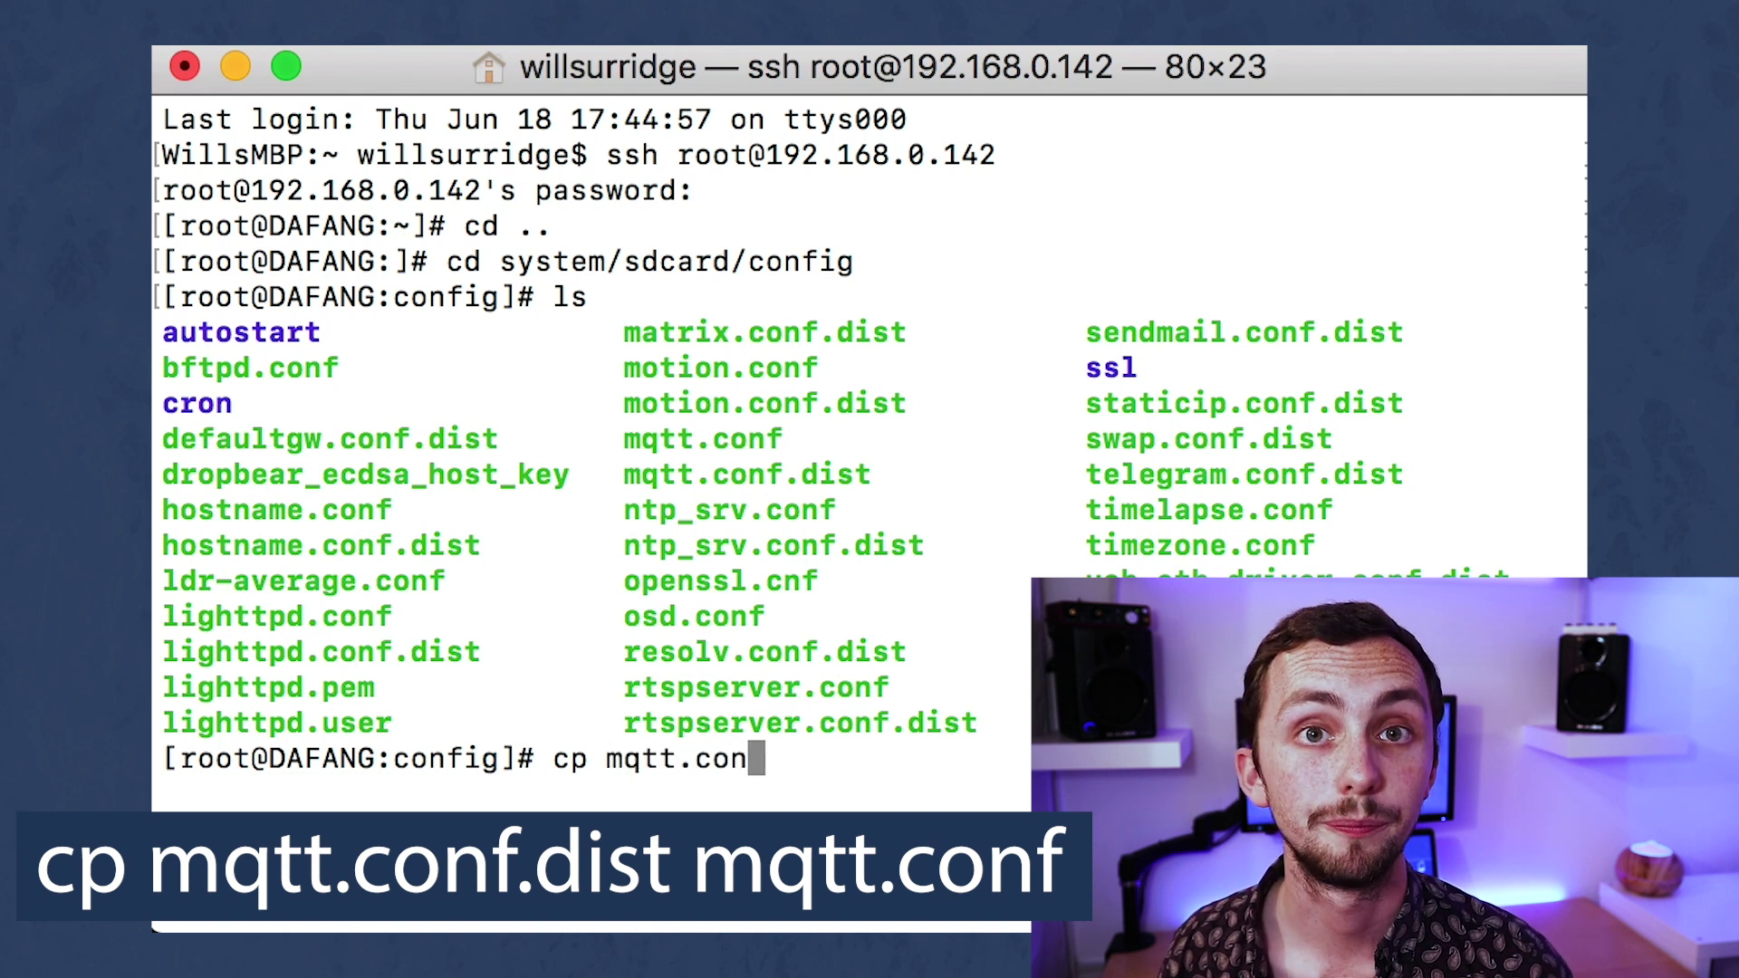
{"action": "type", "text": "f.dist "}
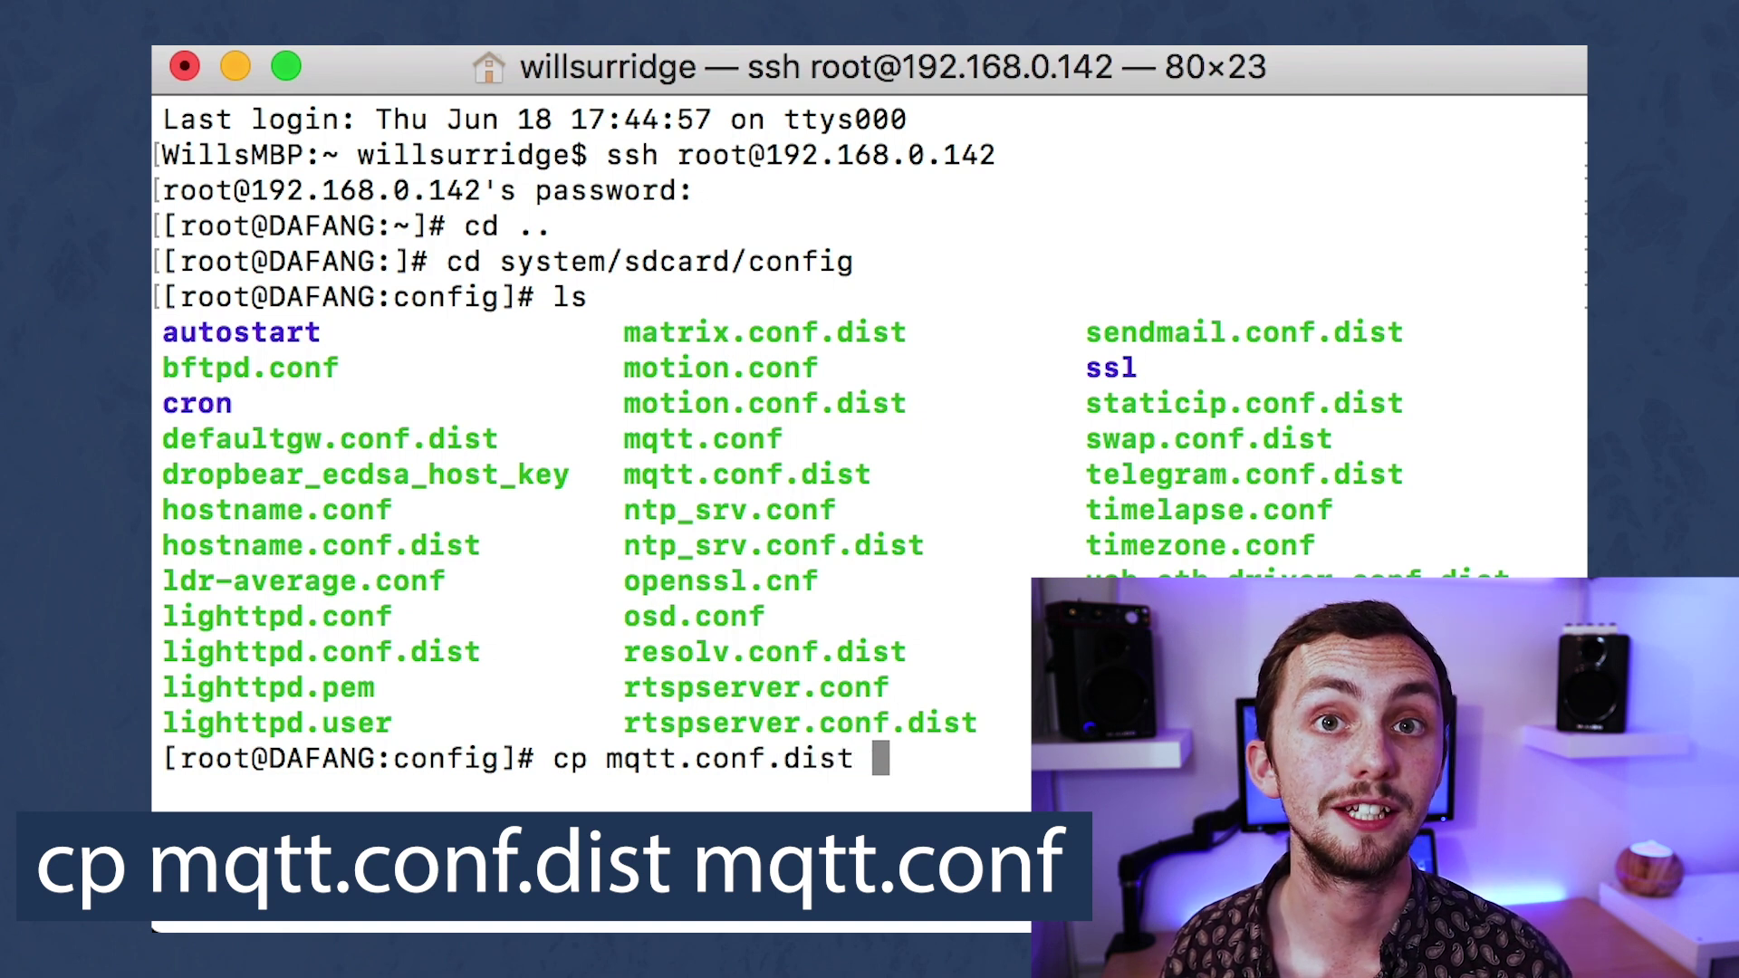
{"action": "type", "text": "mqtt."}
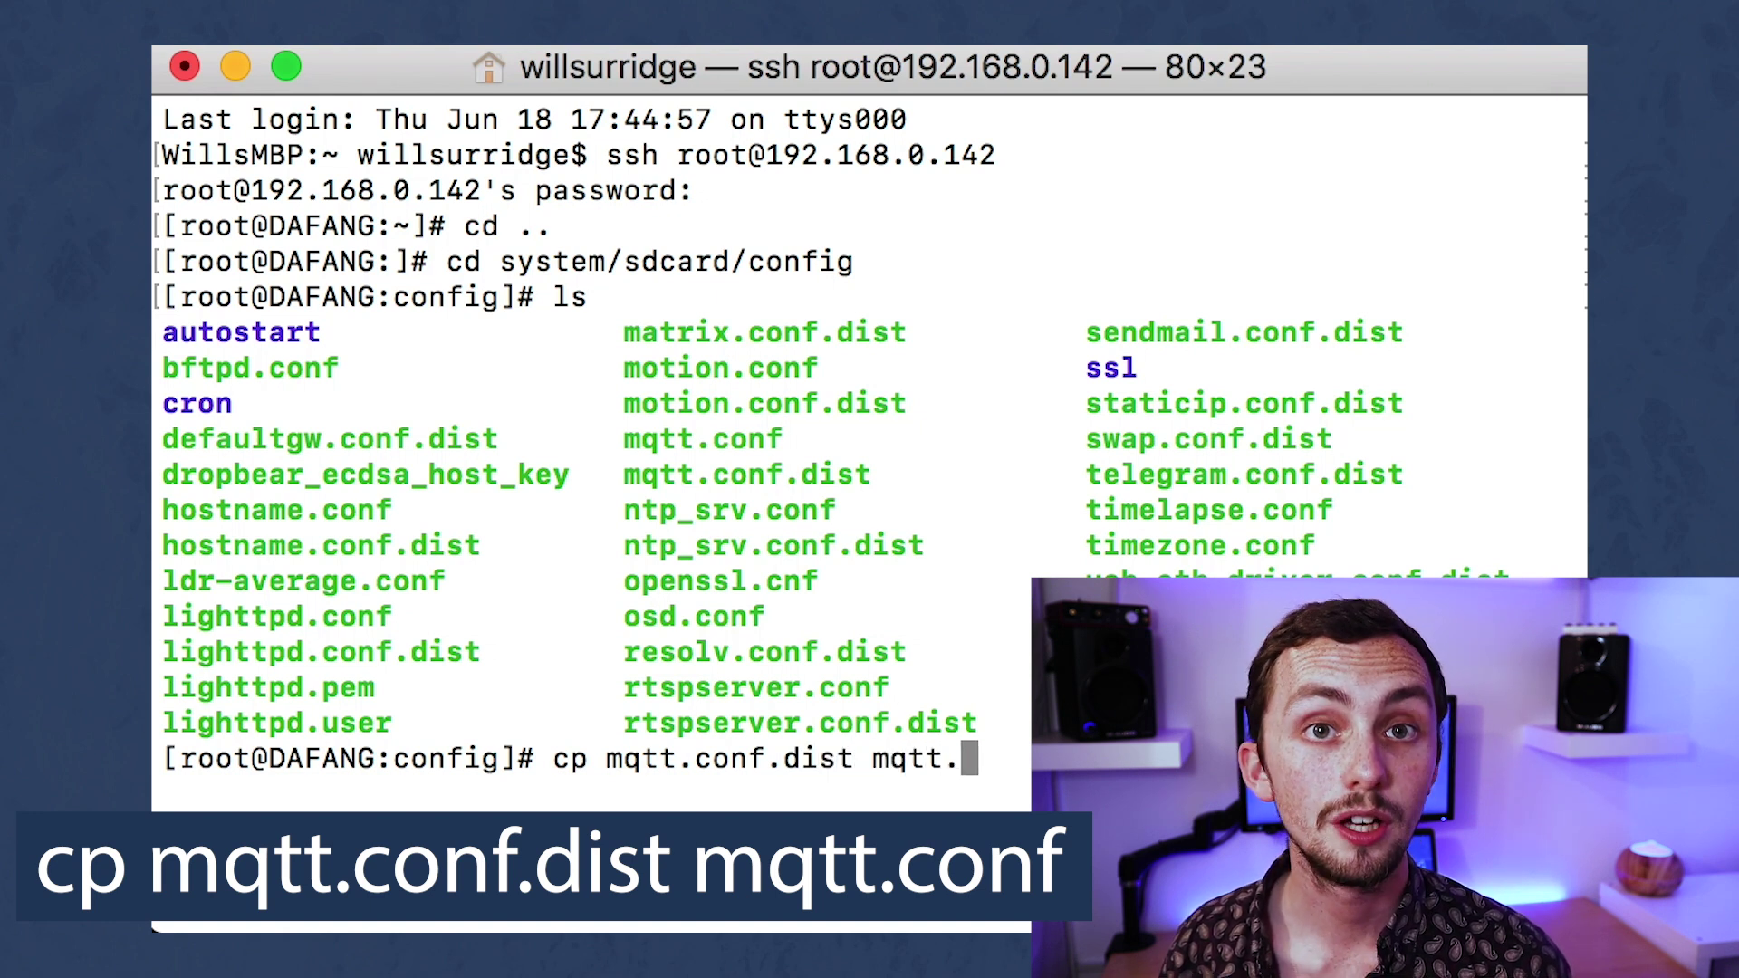
{"action": "type", "text": "conf"}
{"action": "key", "text": "Return"}
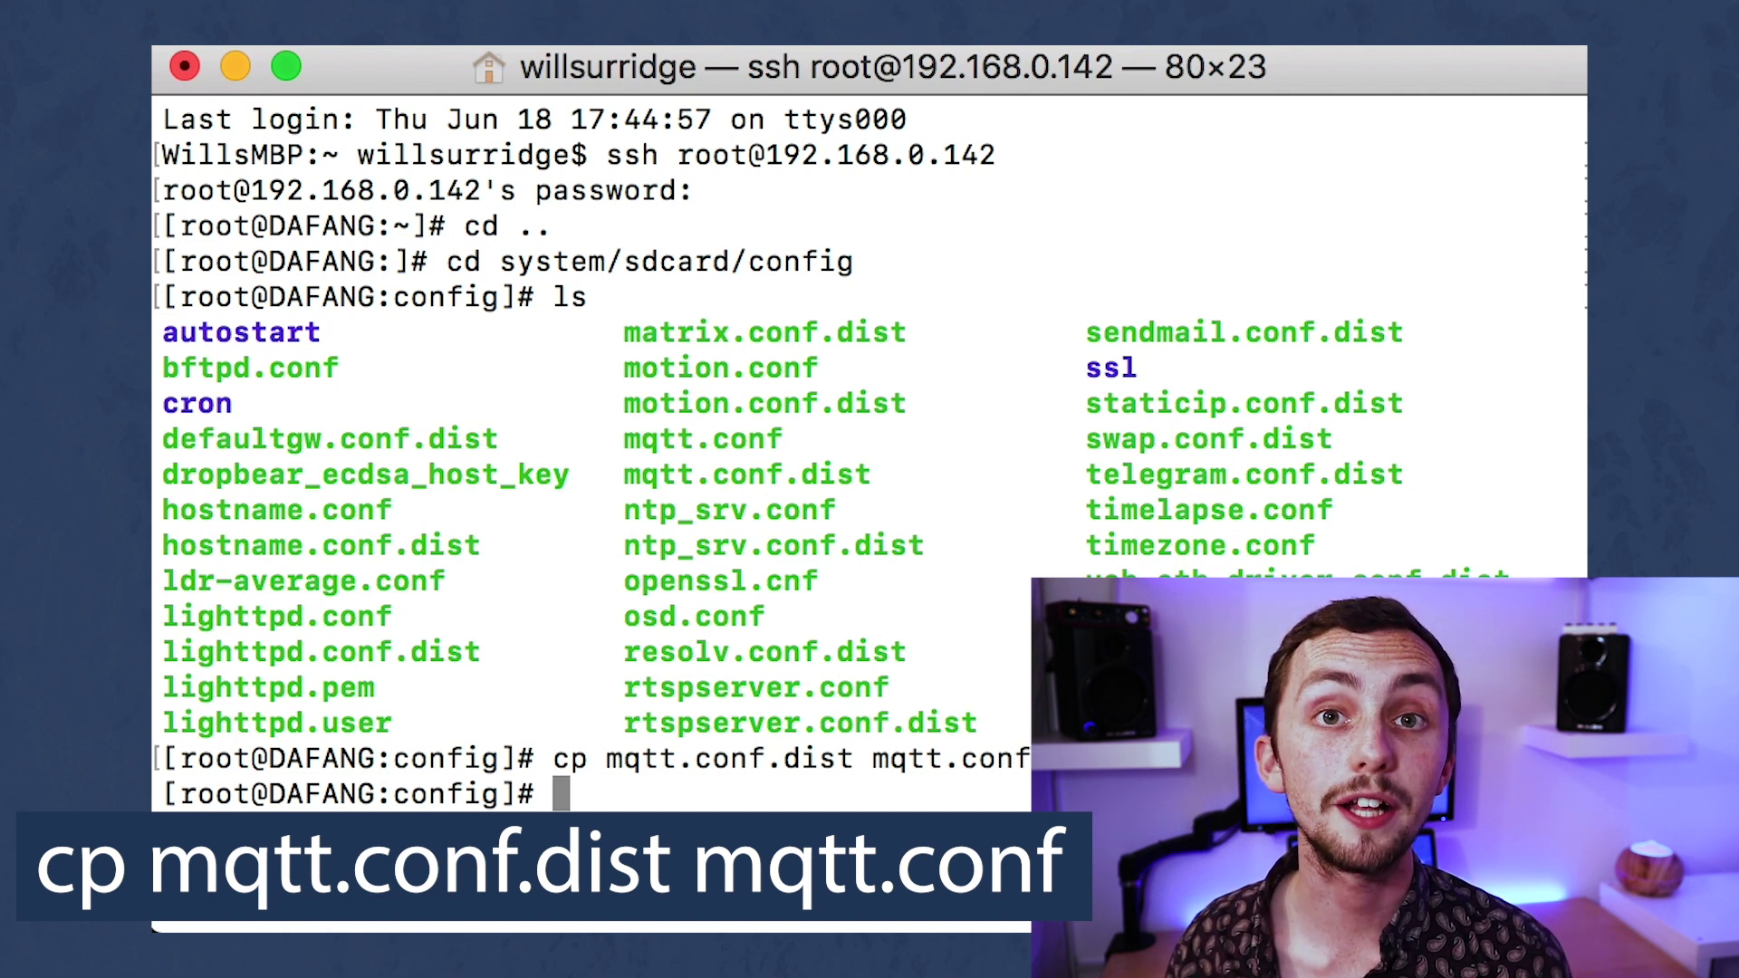
{"action": "type", "text": "vi mqtt.con"}
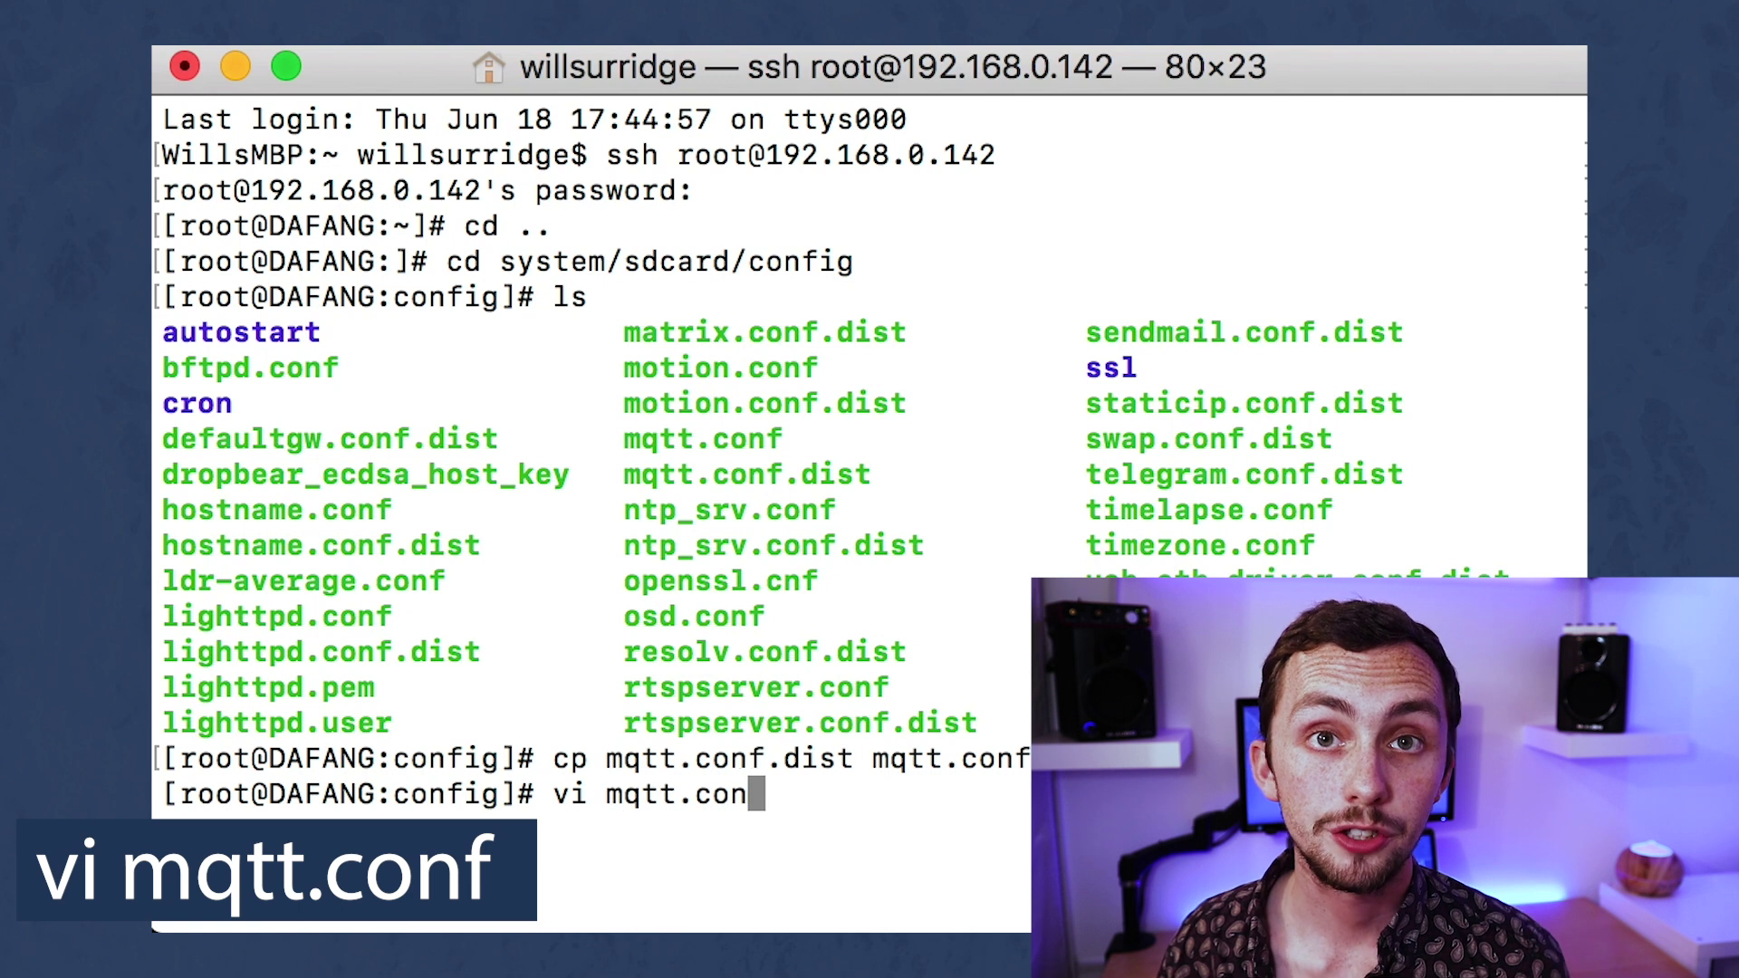
{"action": "type", "text": "f"}
{"action": "key", "text": "Return"}
Edit the MQTT USER value and strip the mqtt- prefix from the PASS value.
{"action": "key", "text": "Down"}
{"action": "key", "text": "Down"}
{"action": "key", "text": "Down"}
{"action": "key", "text": "Down"}
{"action": "key", "text": "Down"}
{"action": "key", "text": "Down"}
{"action": "key", "text": "Down"}
{"action": "key", "text": "Down"}
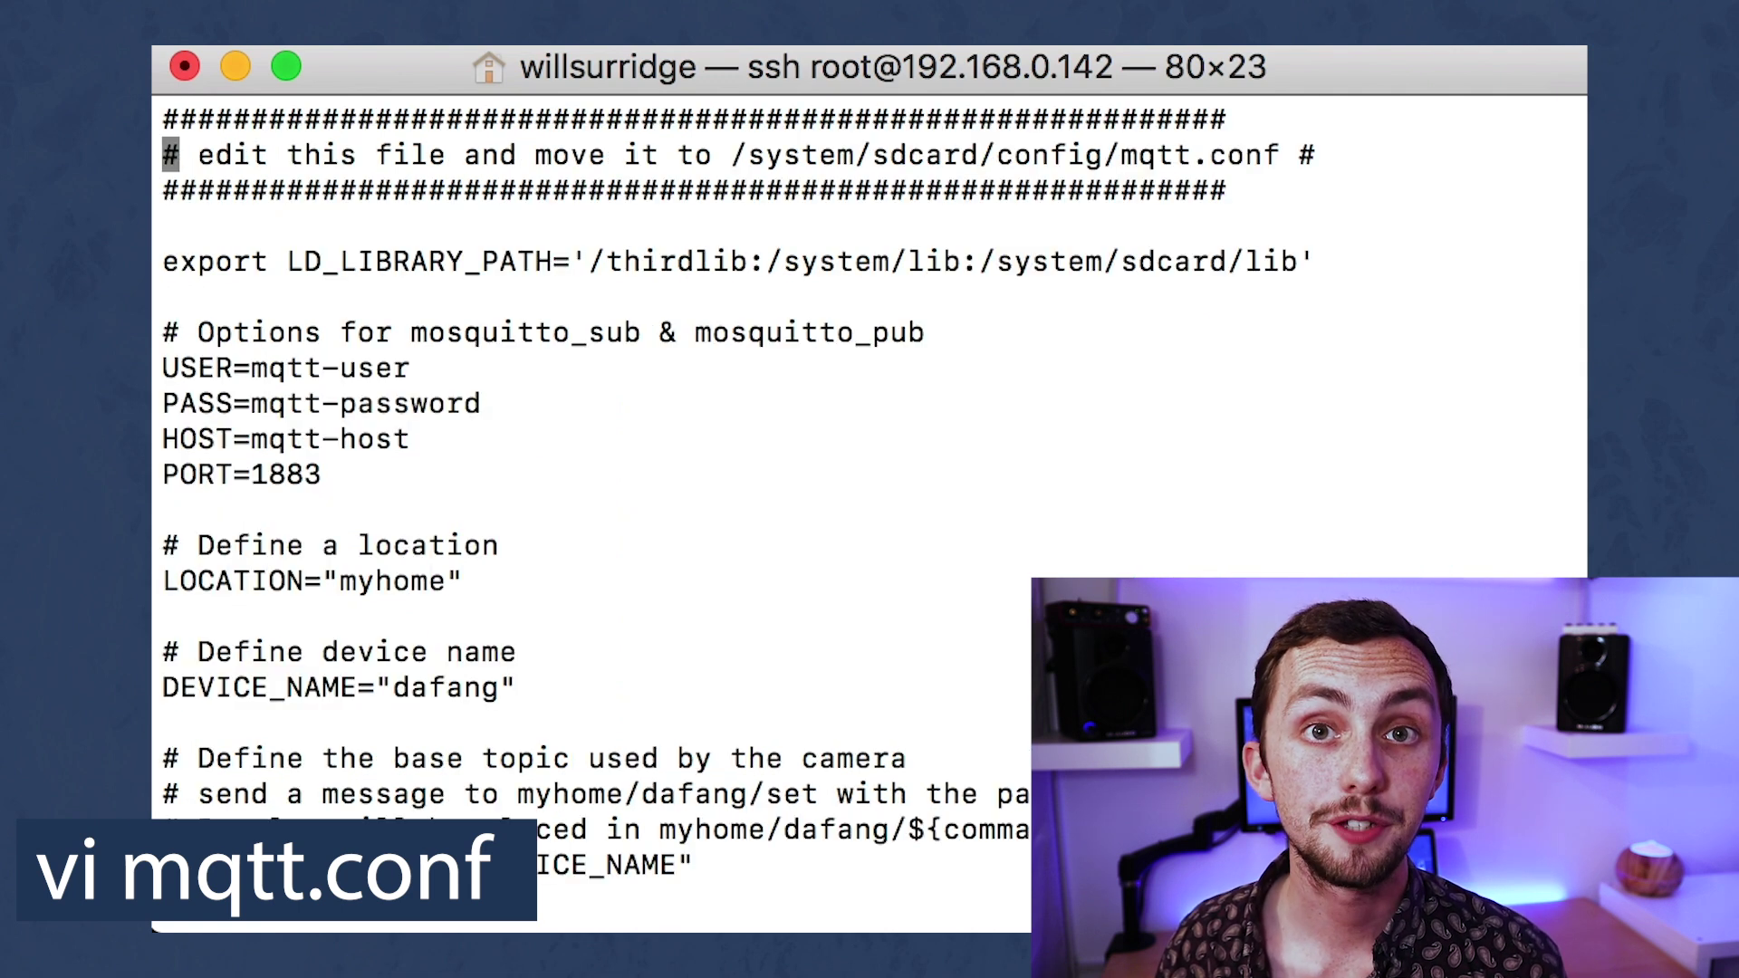
{"action": "key", "text": "Up"}
{"action": "key", "text": "Right"}
{"action": "key", "text": "Right"}
{"action": "key", "text": "Right"}
{"action": "key", "text": "Right"}
{"action": "key", "text": "Right"}
{"action": "key", "text": "Right"}
{"action": "key", "text": "Right"}
{"action": "key", "text": "Right"}
{"action": "key", "text": "Right"}
{"action": "key", "text": "Right"}
{"action": "key", "text": "Right"}
{"action": "key", "text": "Right"}
{"action": "key", "text": "Right"}
{"action": "key", "text": "Right"}
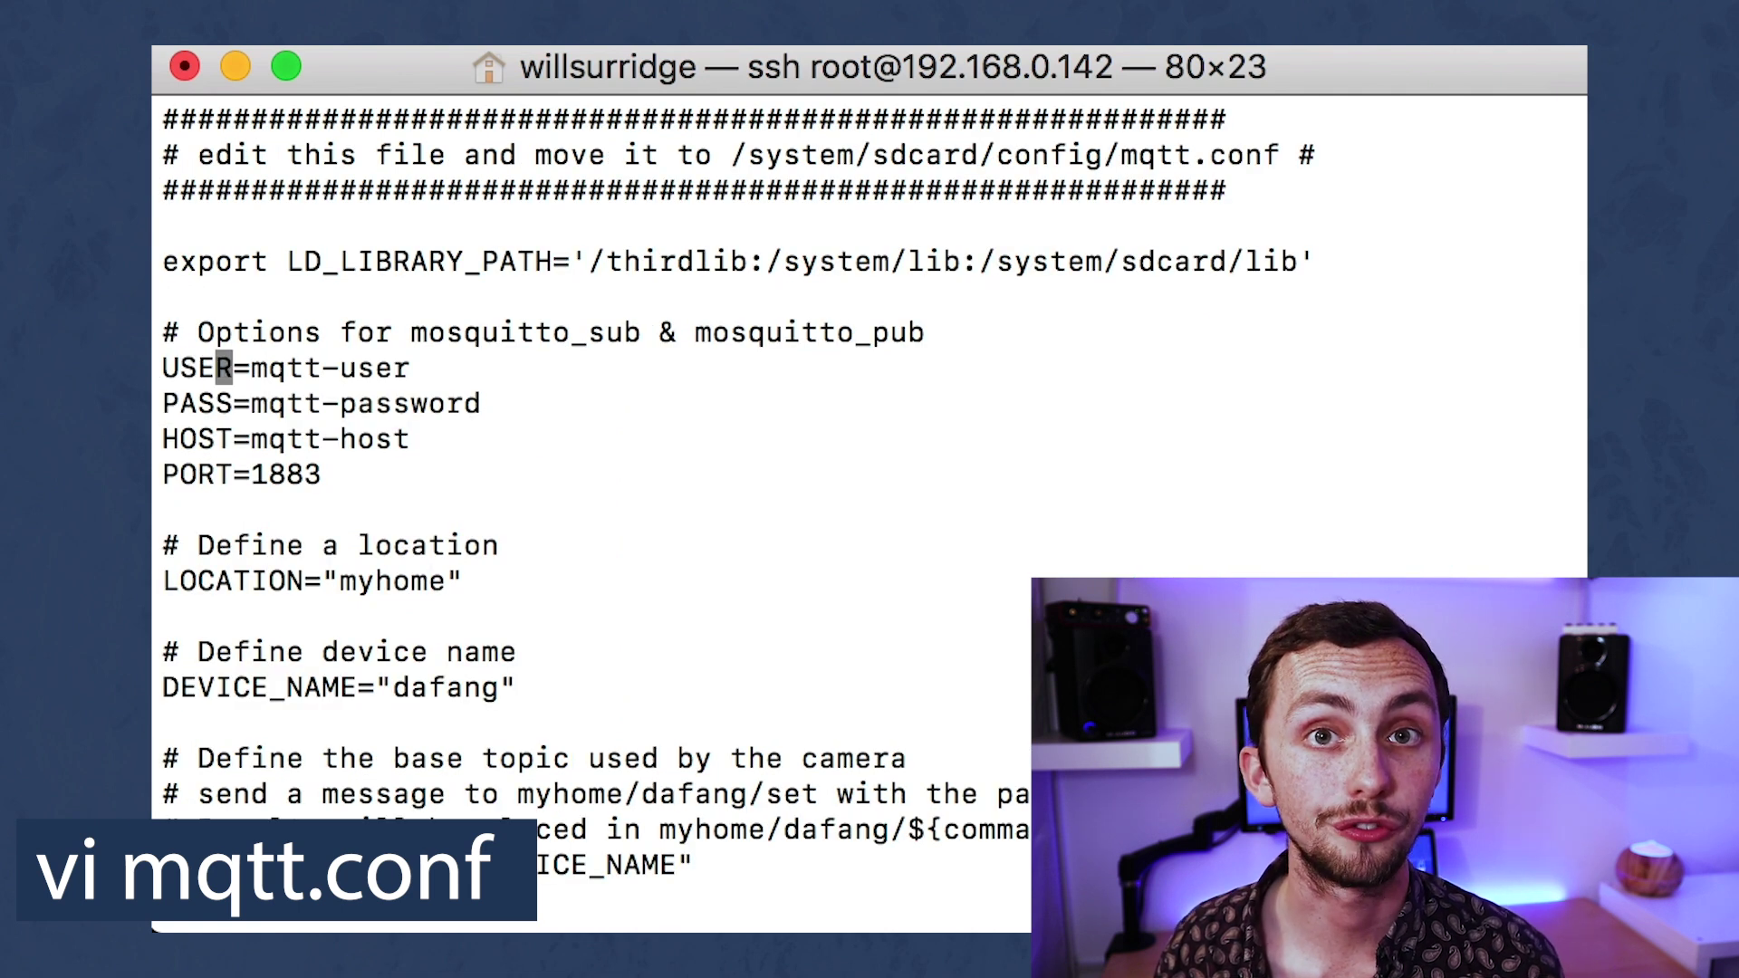
{"action": "key", "text": "BackSpace"}
{"action": "key", "text": "BackSpace"}
{"action": "key", "text": "BackSpace"}
{"action": "key", "text": "BackSpace"}
{"action": "key", "text": "BackSpace"}
{"action": "key", "text": "BackSpace"}
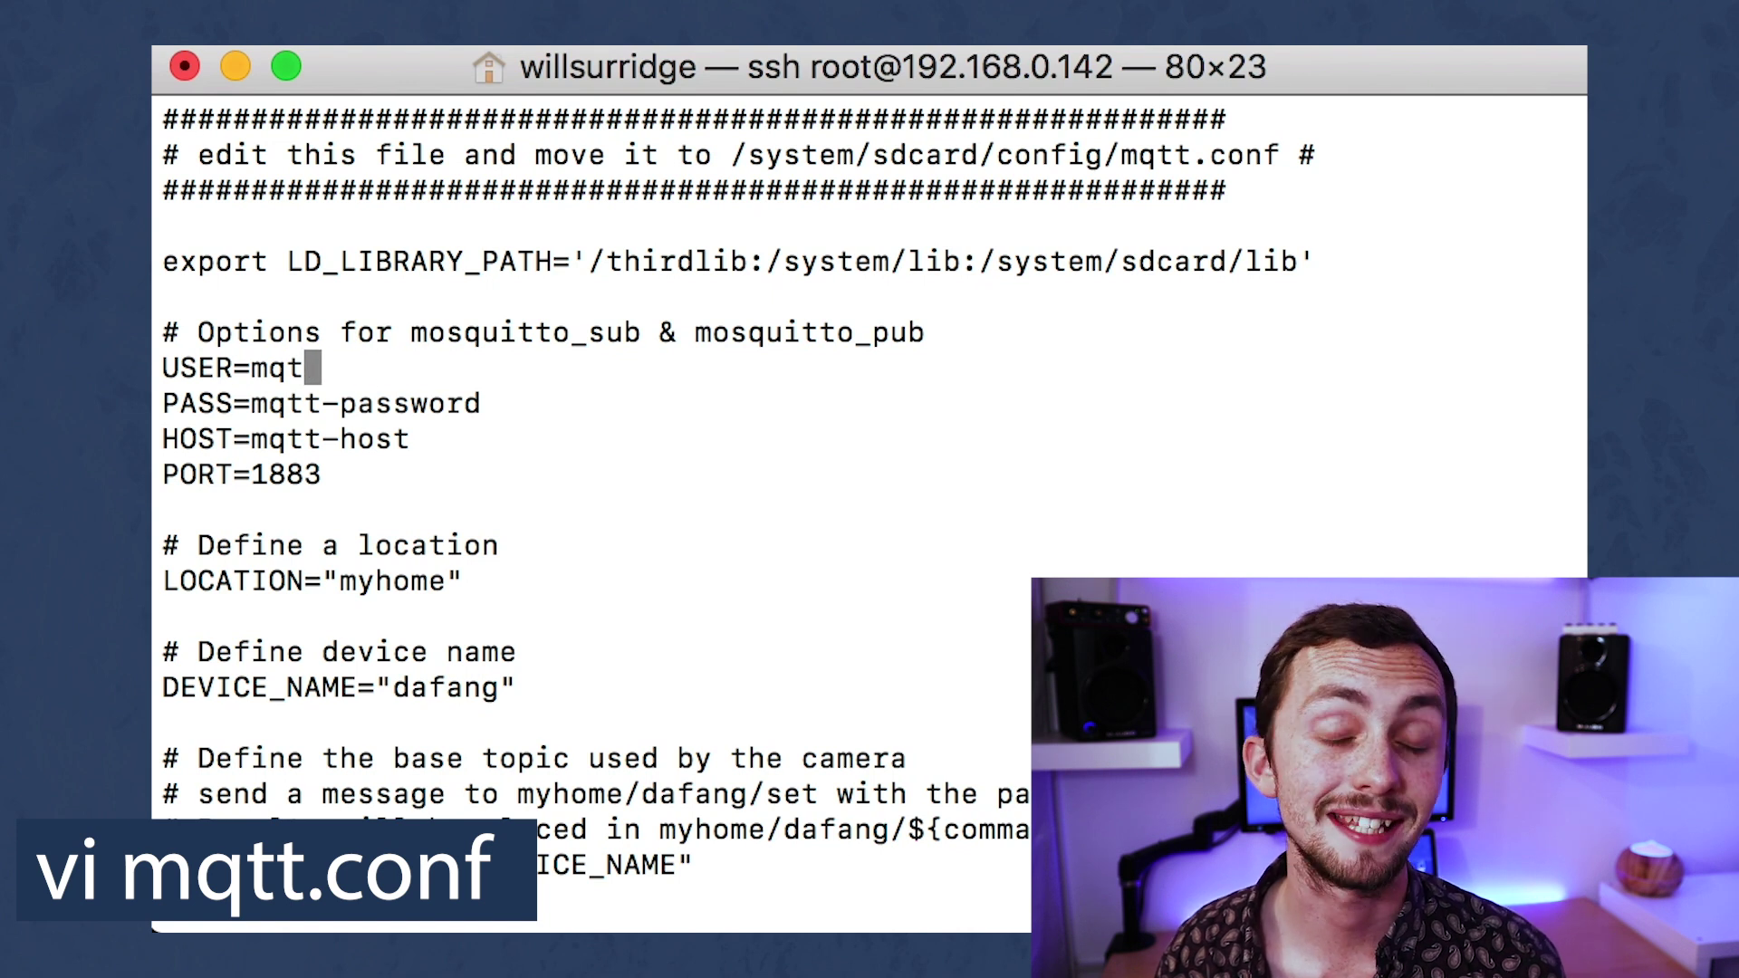
{"action": "type", "text": "t"}
{"action": "key", "text": "Down"}
{"action": "key", "text": "Right"}
{"action": "key", "text": "Right"}
{"action": "key", "text": "Right"}
{"action": "key", "text": "Right"}
{"action": "key", "text": "Right"}
{"action": "key", "text": "Right"}
{"action": "key", "text": "Right"}
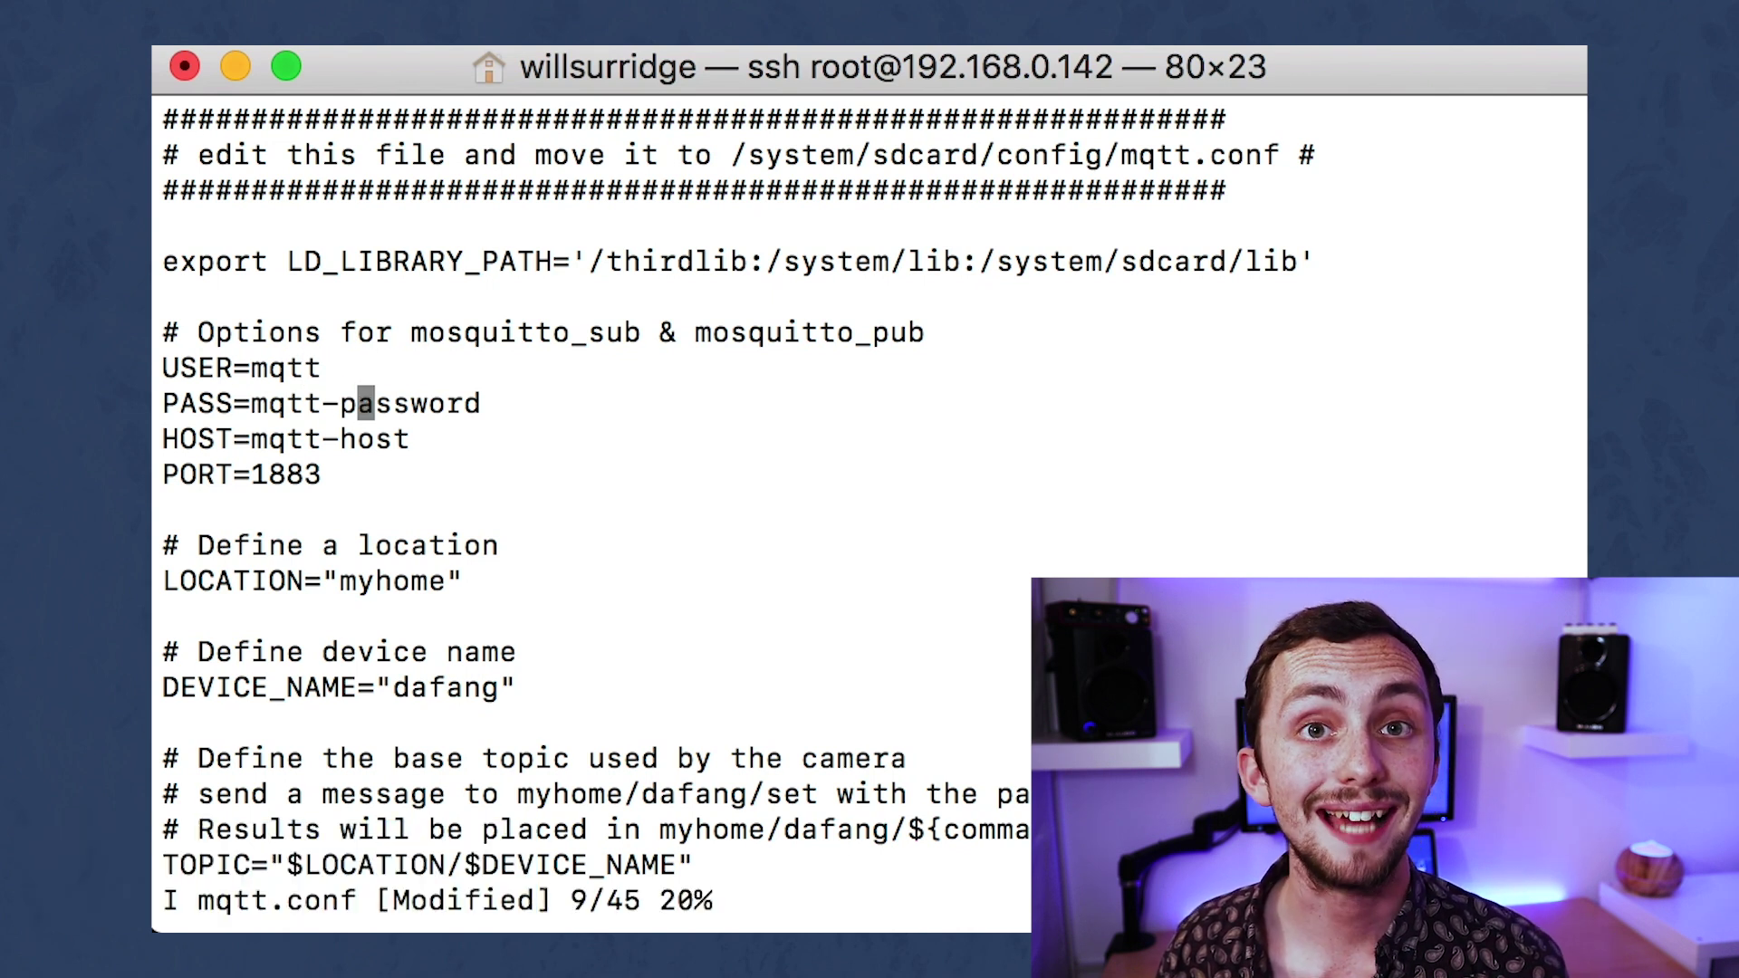
{"action": "key", "text": "Right"}
{"action": "key", "text": "Right"}
{"action": "key", "text": "Left"}
{"action": "key", "text": "Left"}
{"action": "key", "text": "Left"}
{"action": "key", "text": "Left"}
{"action": "key", "text": "Left"}
{"action": "key", "text": "Left"}
{"action": "key", "text": "Left"}
{"action": "key", "text": "Left"}
{"action": "key", "text": "BackSpace"}
{"action": "key", "text": "BackSpace"}
{"action": "key", "text": "BackSpace"}
{"action": "key", "text": "BackSpace"}
{"action": "key", "text": "BackSpace"}
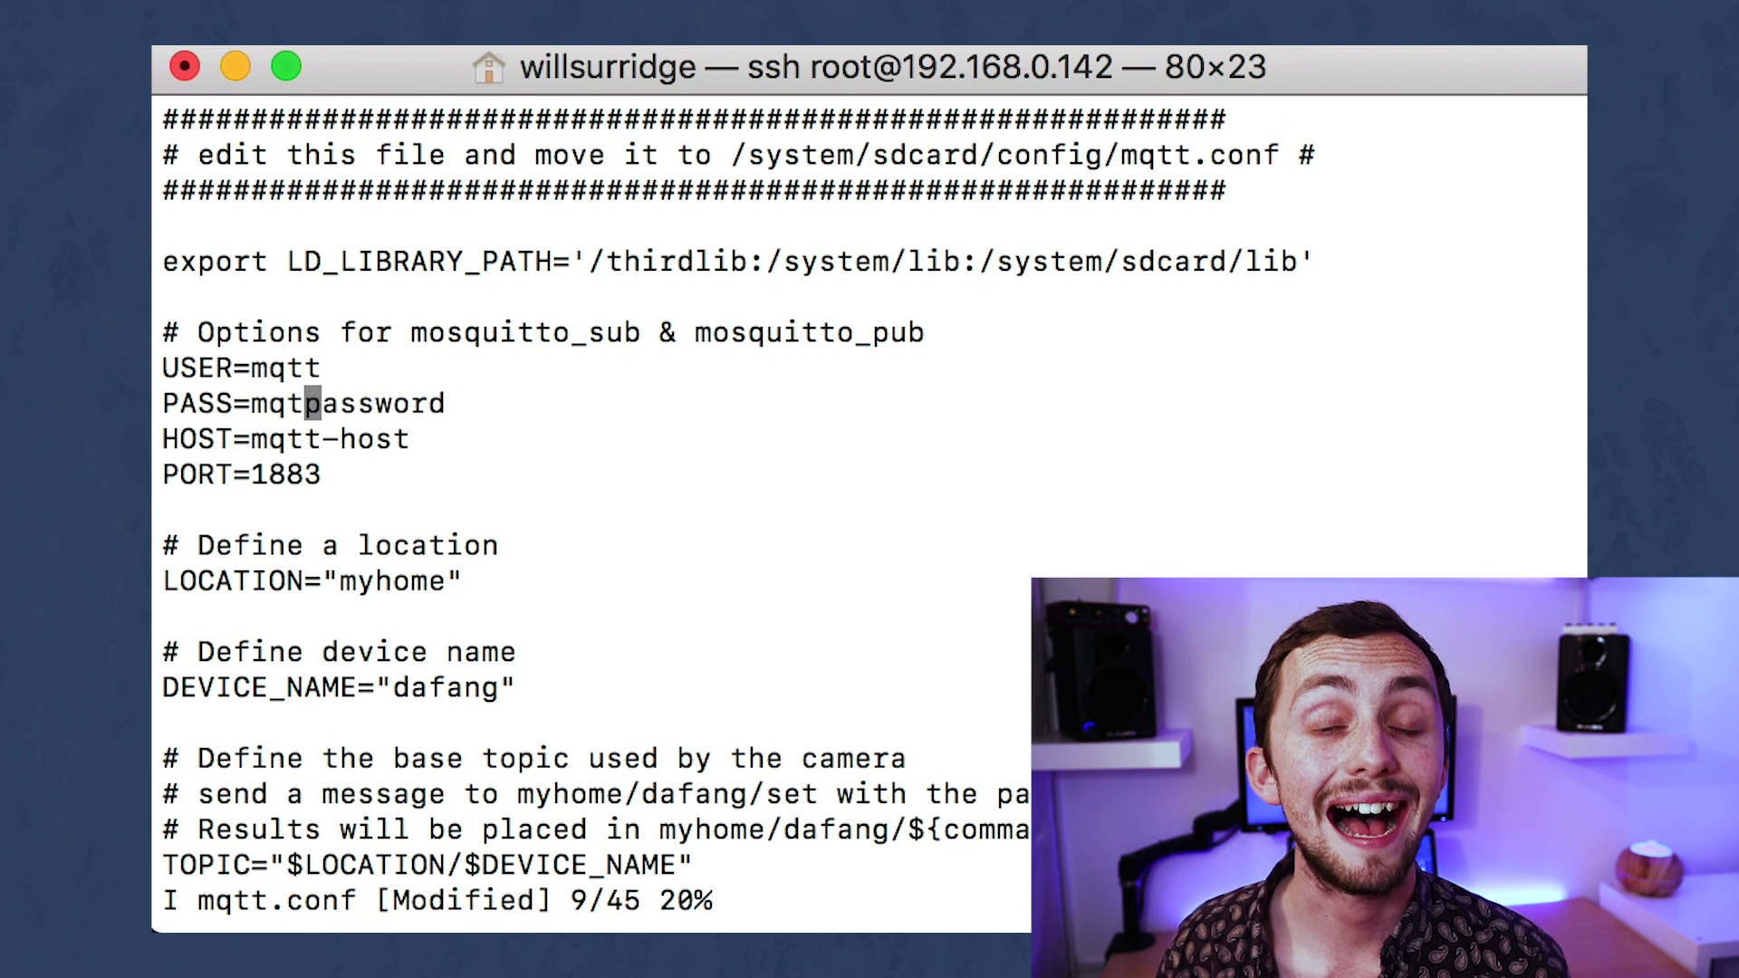
Set HOST to 192.168.0.101 and LOCATION to camera.
{"action": "key", "text": "Down"}
{"action": "key", "text": "Down"}
{"action": "key", "text": "Up"}
{"action": "key", "text": "Right"}
{"action": "key", "text": "Right"}
{"action": "key", "text": "Right"}
{"action": "key", "text": "Right"}
{"action": "key", "text": "Right"}
{"action": "key", "text": "Right"}
{"action": "key", "text": "Right"}
{"action": "key", "text": "Right"}
{"action": "key", "text": "Right"}
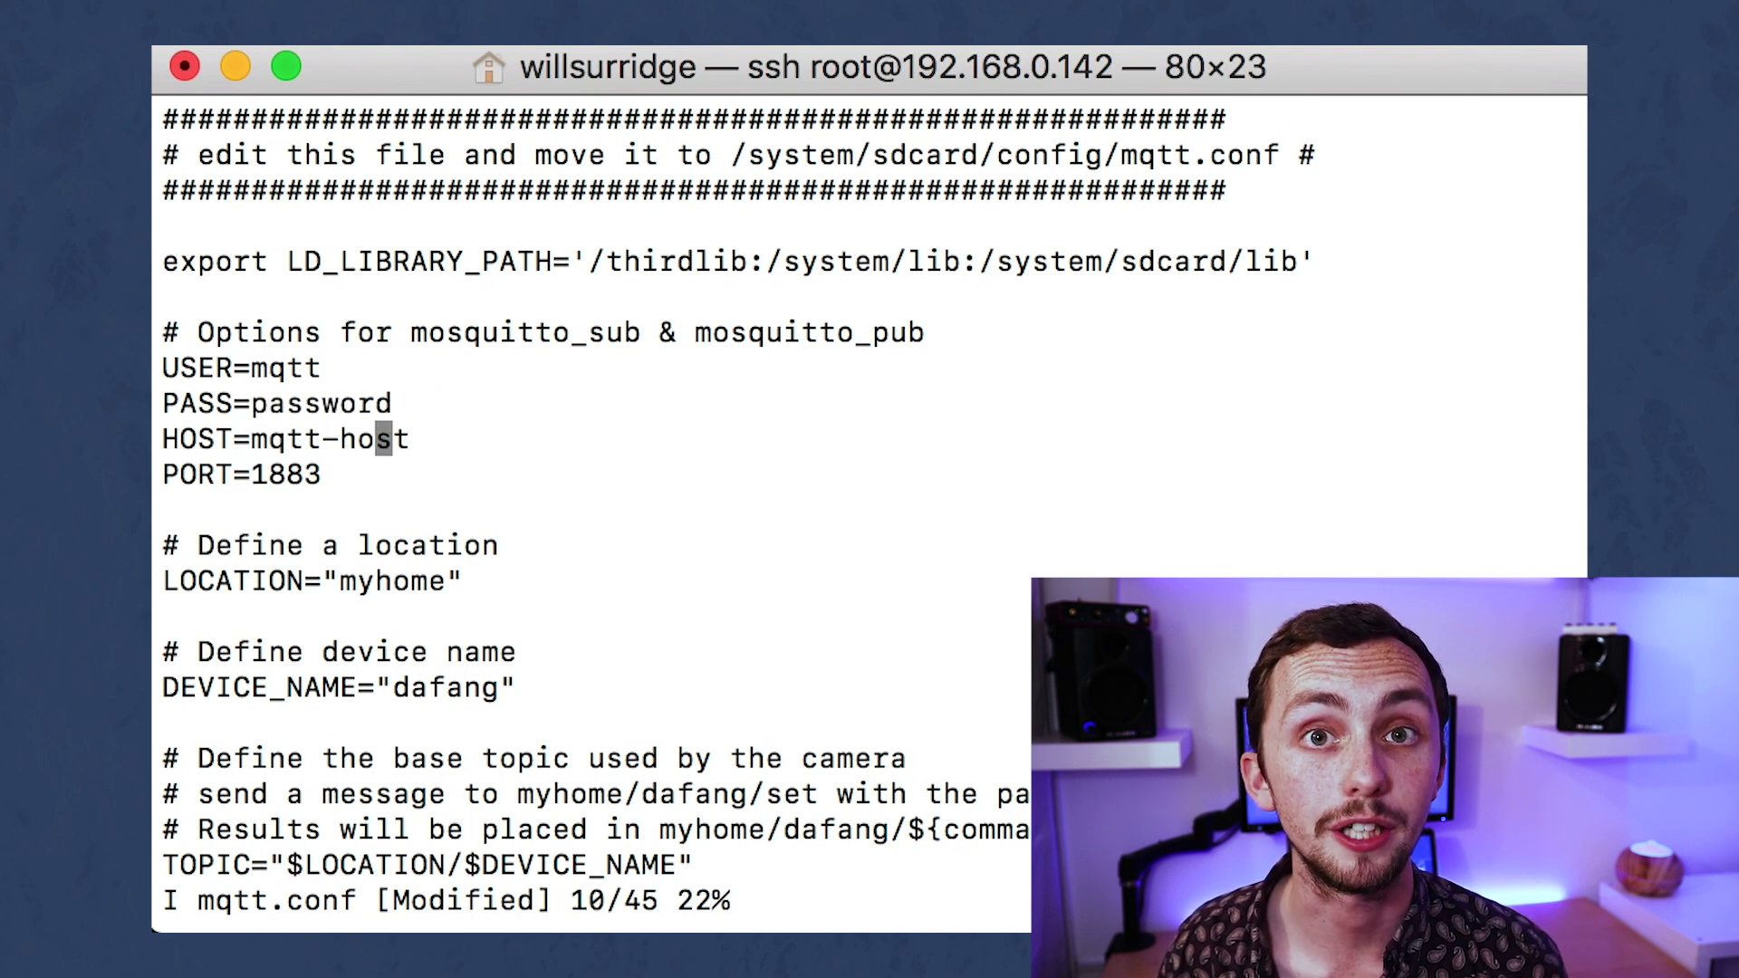
{"action": "key", "text": "BackSpace"}
{"action": "key", "text": "BackSpace"}
{"action": "key", "text": "BackSpace"}
{"action": "key", "text": "BackSpace"}
{"action": "key", "text": "BackSpace"}
{"action": "key", "text": "BackSpace"}
{"action": "key", "text": "BackSpace"}
{"action": "key", "text": "BackSpace"}
{"action": "key", "text": "BackSpace"}
{"action": "type", "text": "192"}
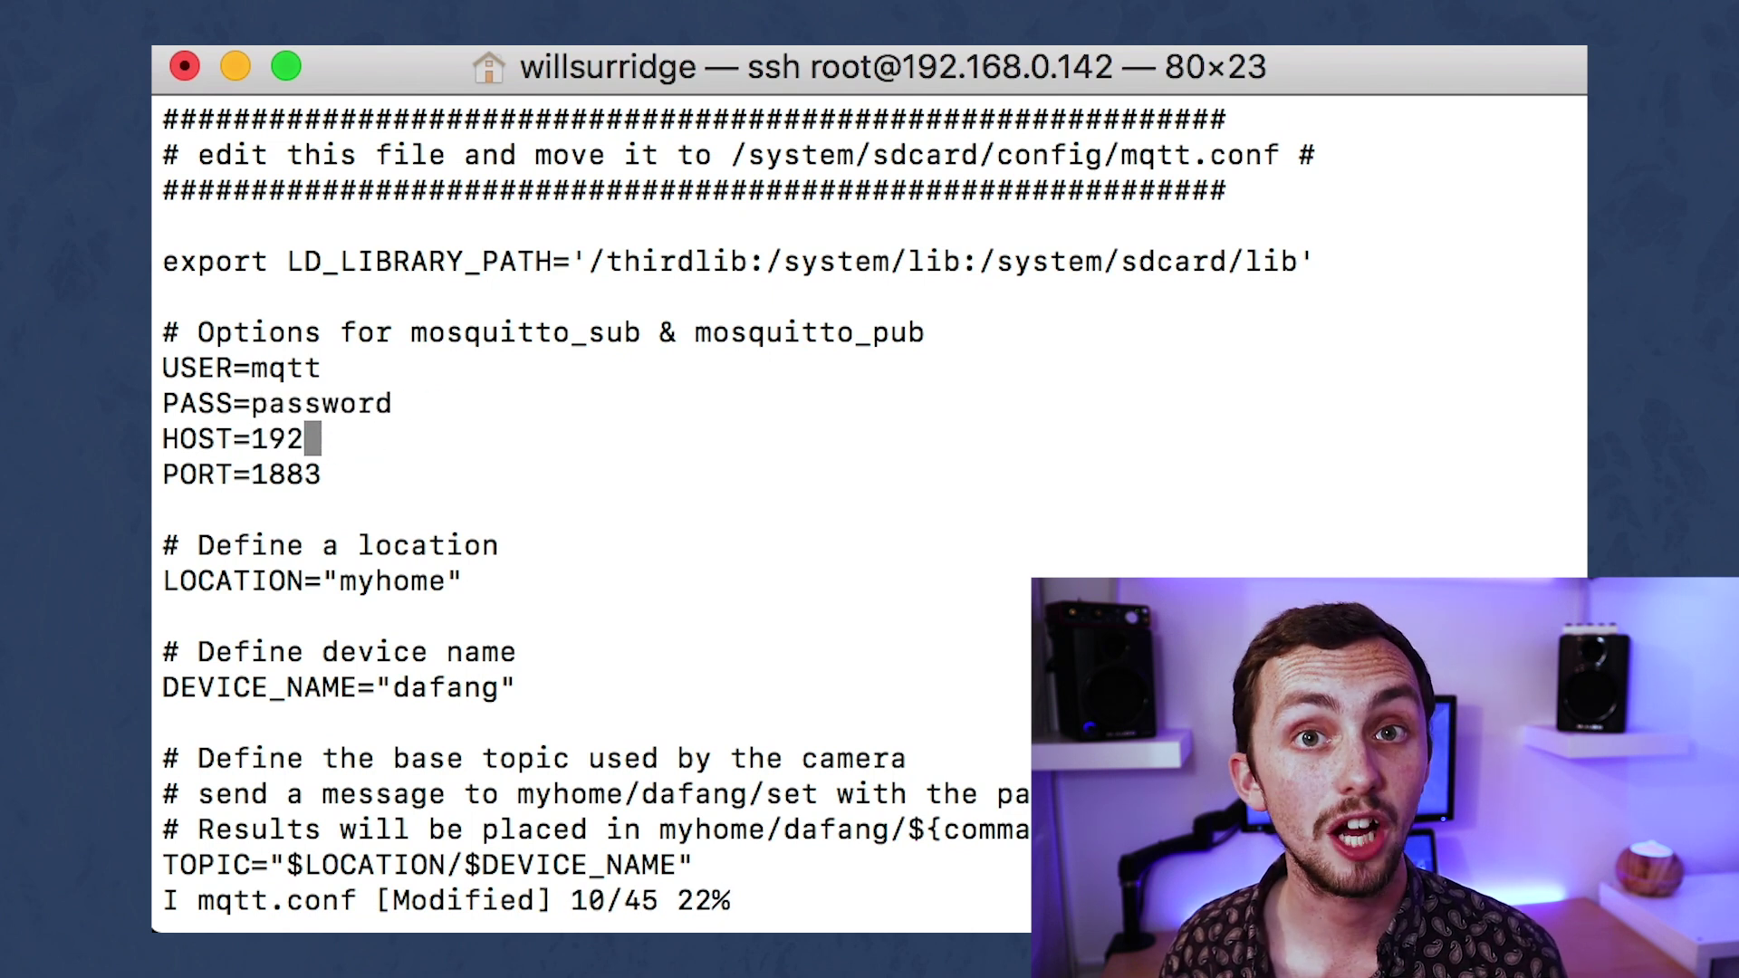
{"action": "type", "text": ".168.0.101"}
{"action": "key", "text": "Down"}
{"action": "key", "text": "Down"}
{"action": "key", "text": "Down"}
{"action": "key", "text": "Down"}
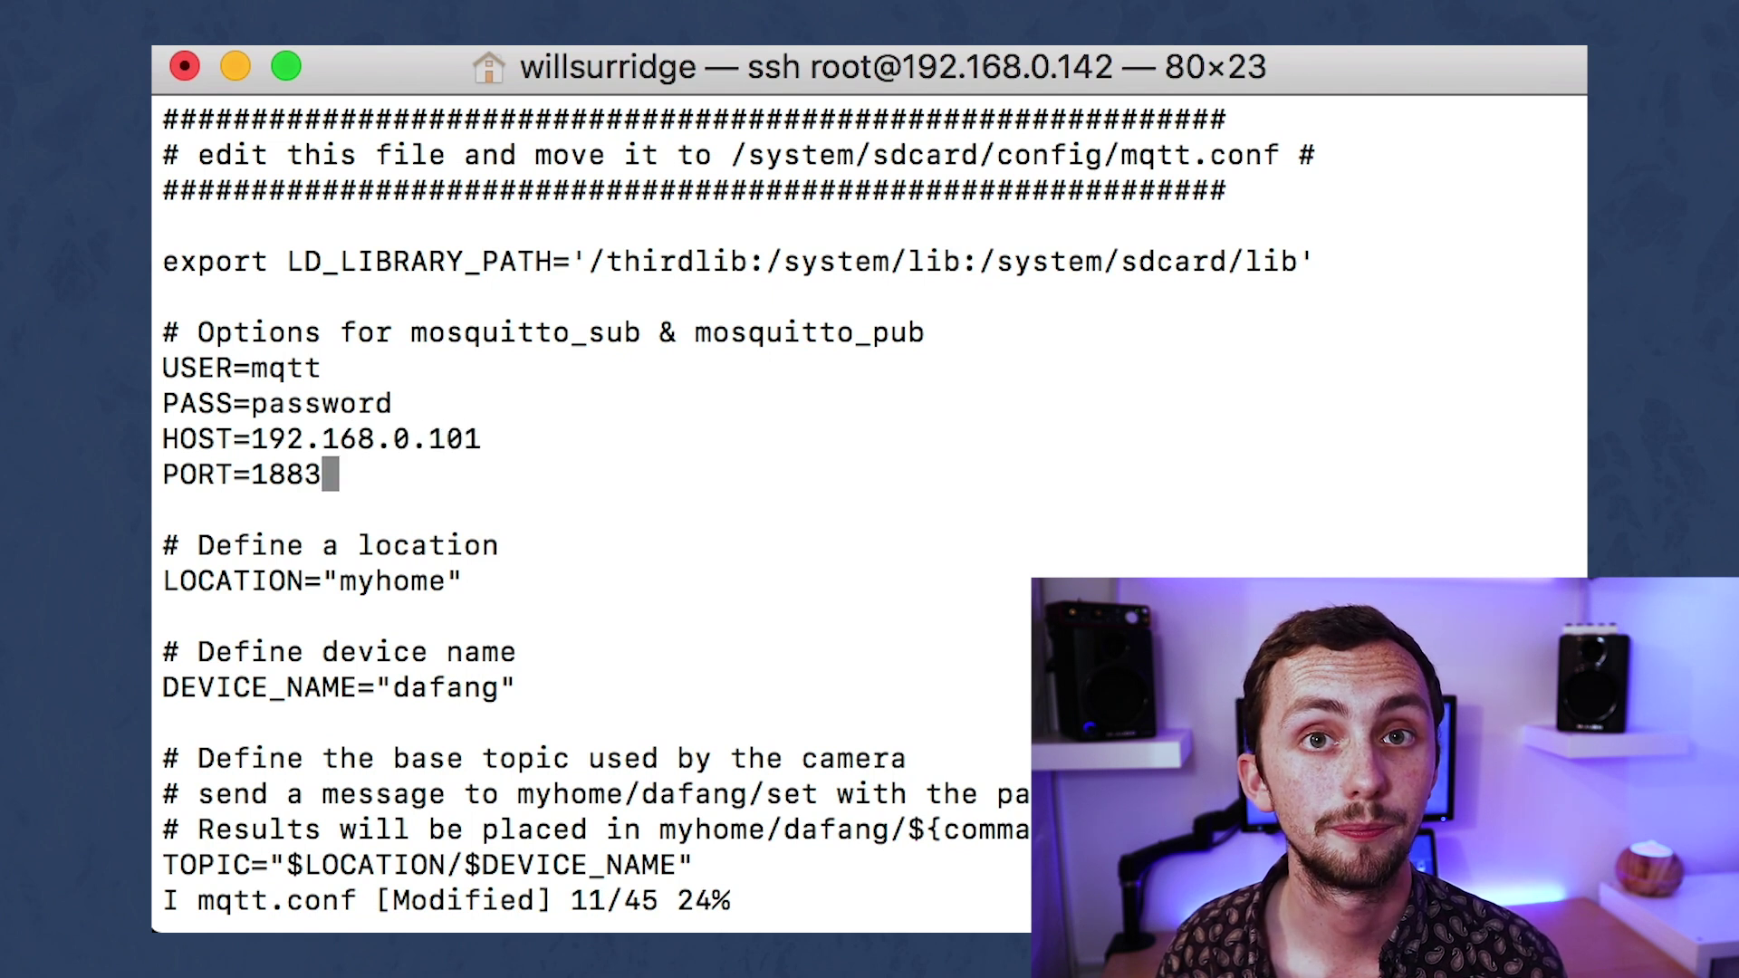
{"action": "key", "text": "Right"}
{"action": "key", "text": "Right"}
{"action": "key", "text": "Right"}
{"action": "key", "text": "Right"}
{"action": "key", "text": "Right"}
{"action": "key", "text": "Right"}
{"action": "key", "text": "BackSpace"}
{"action": "key", "text": "BackSpace"}
{"action": "key", "text": "BackSpace"}
{"action": "key", "text": "BackSpace"}
{"action": "key", "text": "BackSpace"}
{"action": "key", "text": "BackSpace"}
{"action": "type", "text": "camera"}
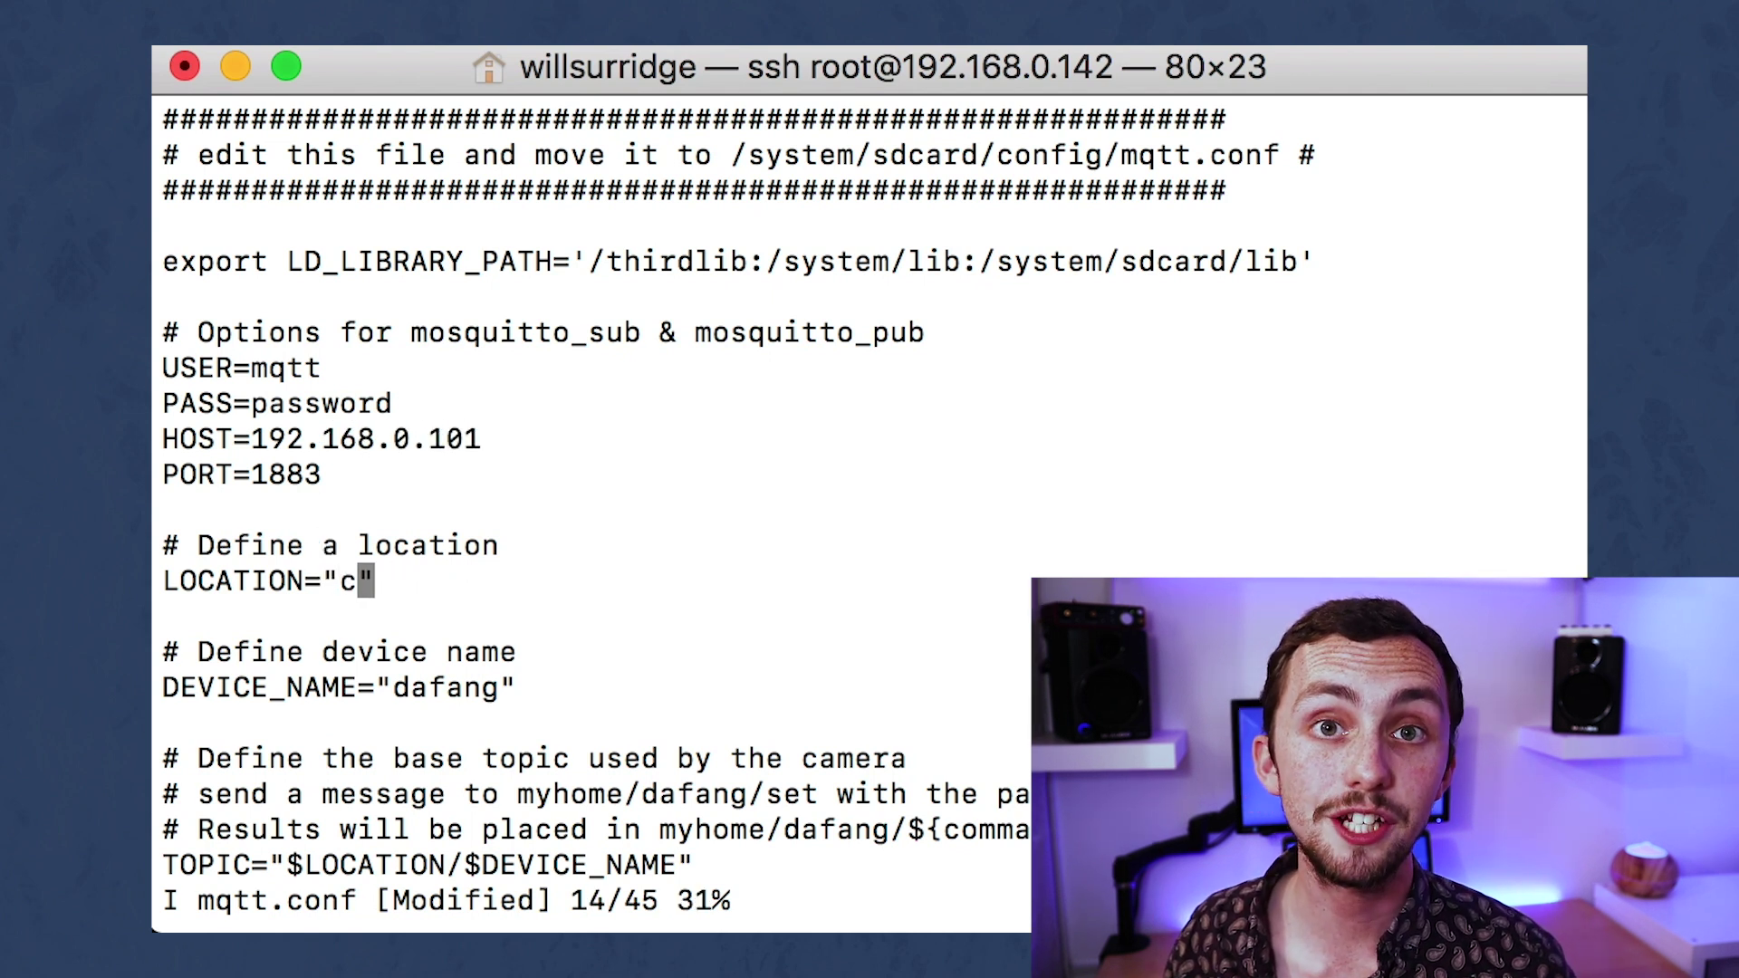
Set DEVICE_NAME to diningroom and uncomment the AUTODISCOVERY_PREFIX line.
{"action": "key", "text": "Down"}
{"action": "key", "text": "Down"}
{"action": "key", "text": "Down"}
{"action": "key", "text": "Down"}
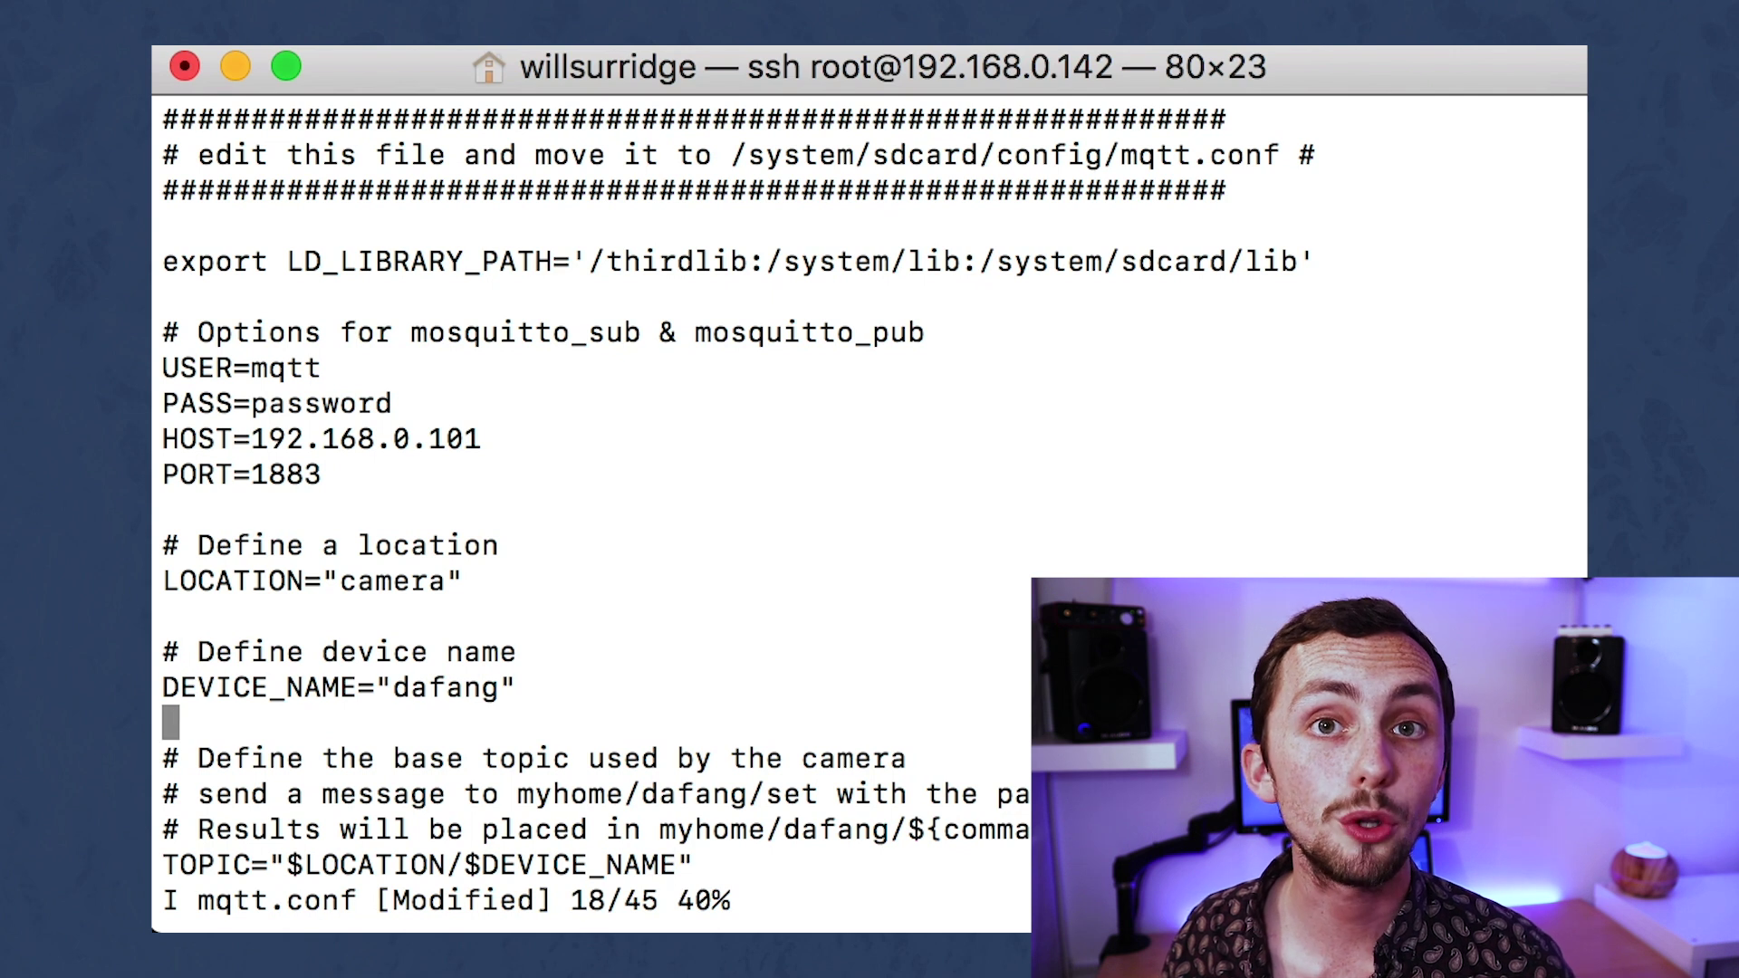
{"action": "key", "text": "Up"}
{"action": "key", "text": "Right"}
{"action": "key", "text": "Right"}
{"action": "key", "text": "Right"}
{"action": "key", "text": "Right"}
{"action": "key", "text": "Right"}
{"action": "key", "text": "Right"}
{"action": "key", "text": "Right"}
{"action": "key", "text": "Right"}
{"action": "key", "text": "Right"}
{"action": "key", "text": "Right"}
{"action": "key", "text": "Right"}
{"action": "key", "text": "Right"}
{"action": "key", "text": "Right"}
{"action": "key", "text": "Right"}
{"action": "key", "text": "Right"}
{"action": "key", "text": "Right"}
{"action": "key", "text": "Right"}
{"action": "key", "text": "Right"}
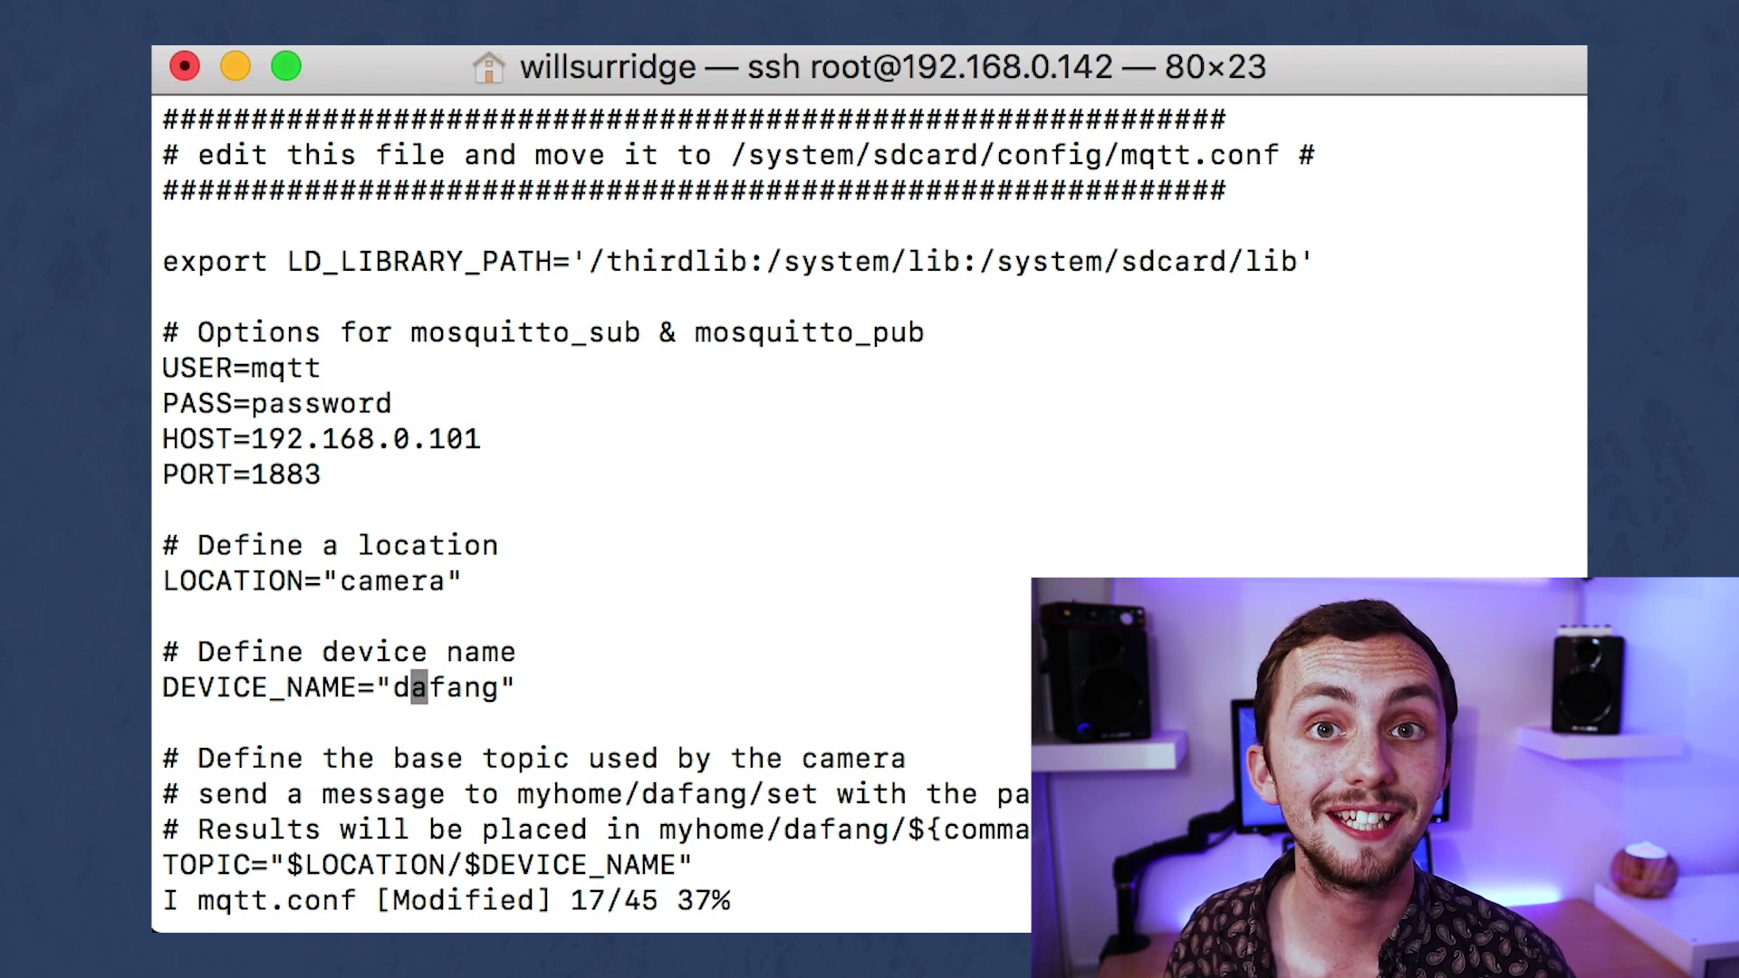
{"action": "key", "text": "Right"}
{"action": "key", "text": "BackSpace"}
{"action": "key", "text": "BackSpace"}
{"action": "key", "text": "BackSpace"}
{"action": "key", "text": "BackSpace"}
{"action": "key", "text": "BackSpace"}
{"action": "key", "text": "BackSpace"}
{"action": "type", "text": "diningroom"}
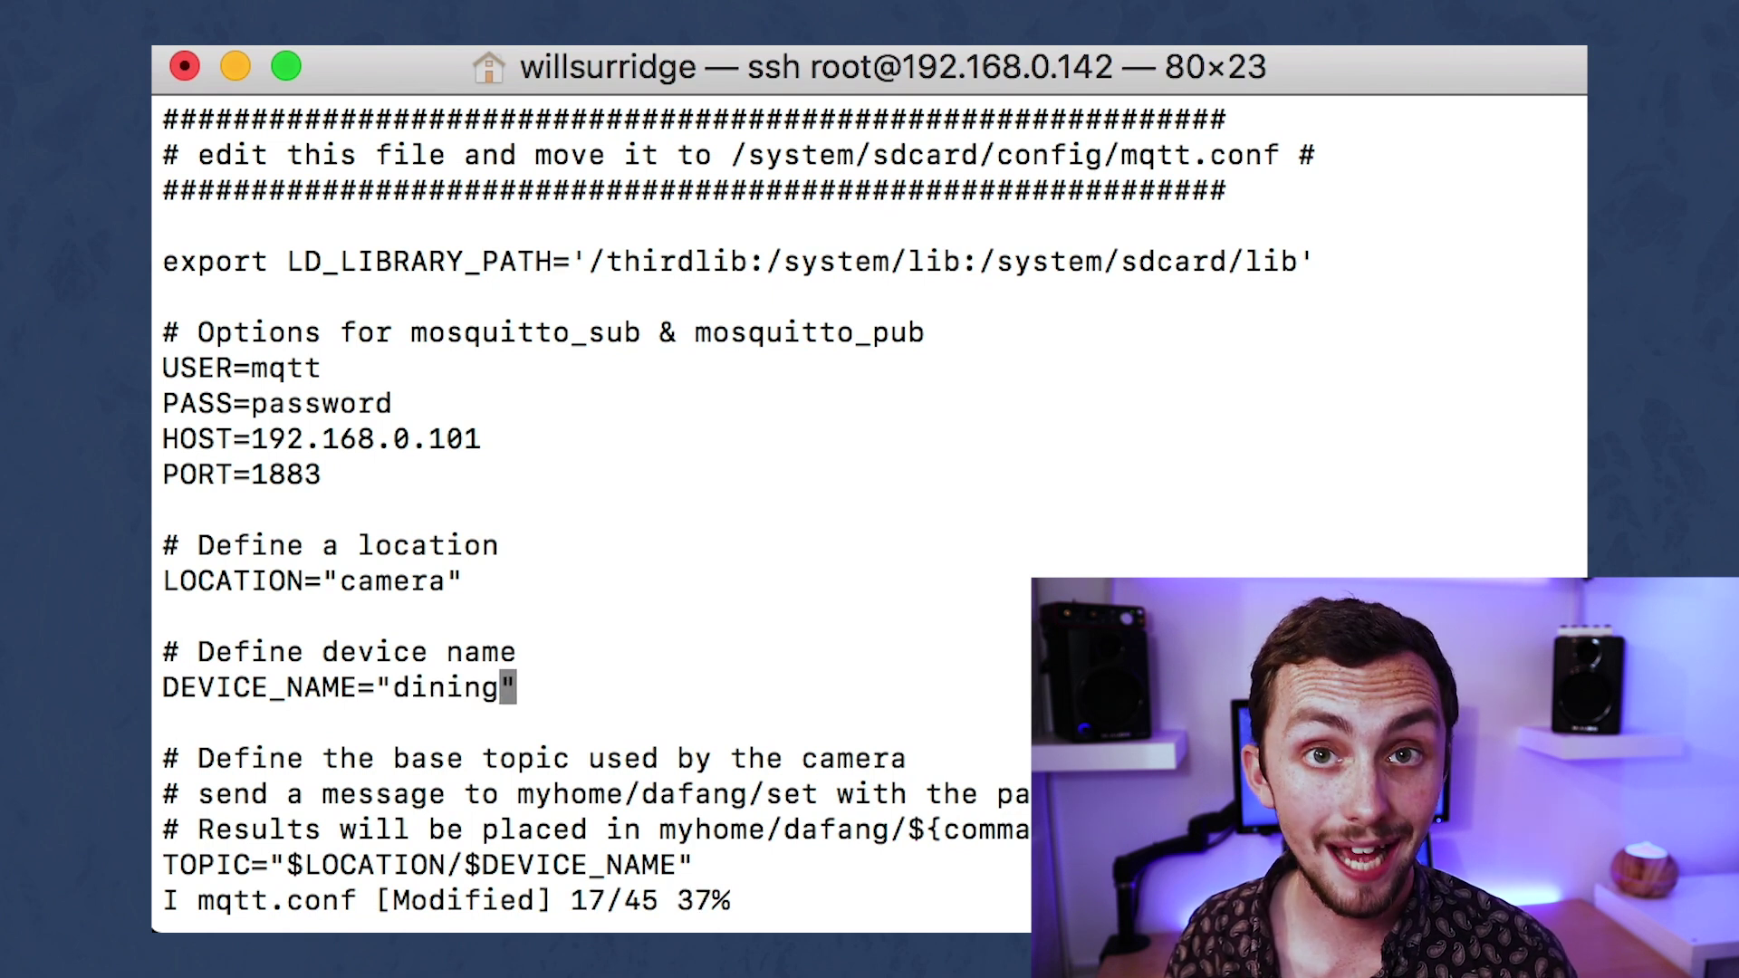
{"action": "key", "text": "Down"}
{"action": "key", "text": "Down"}
{"action": "key", "text": "Down"}
{"action": "key", "text": "Down"}
{"action": "key", "text": "Down"}
{"action": "key", "text": "Down"}
{"action": "key", "text": "Down"}
{"action": "key", "text": "Down"}
{"action": "key", "text": "Down"}
{"action": "key", "text": "Down"}
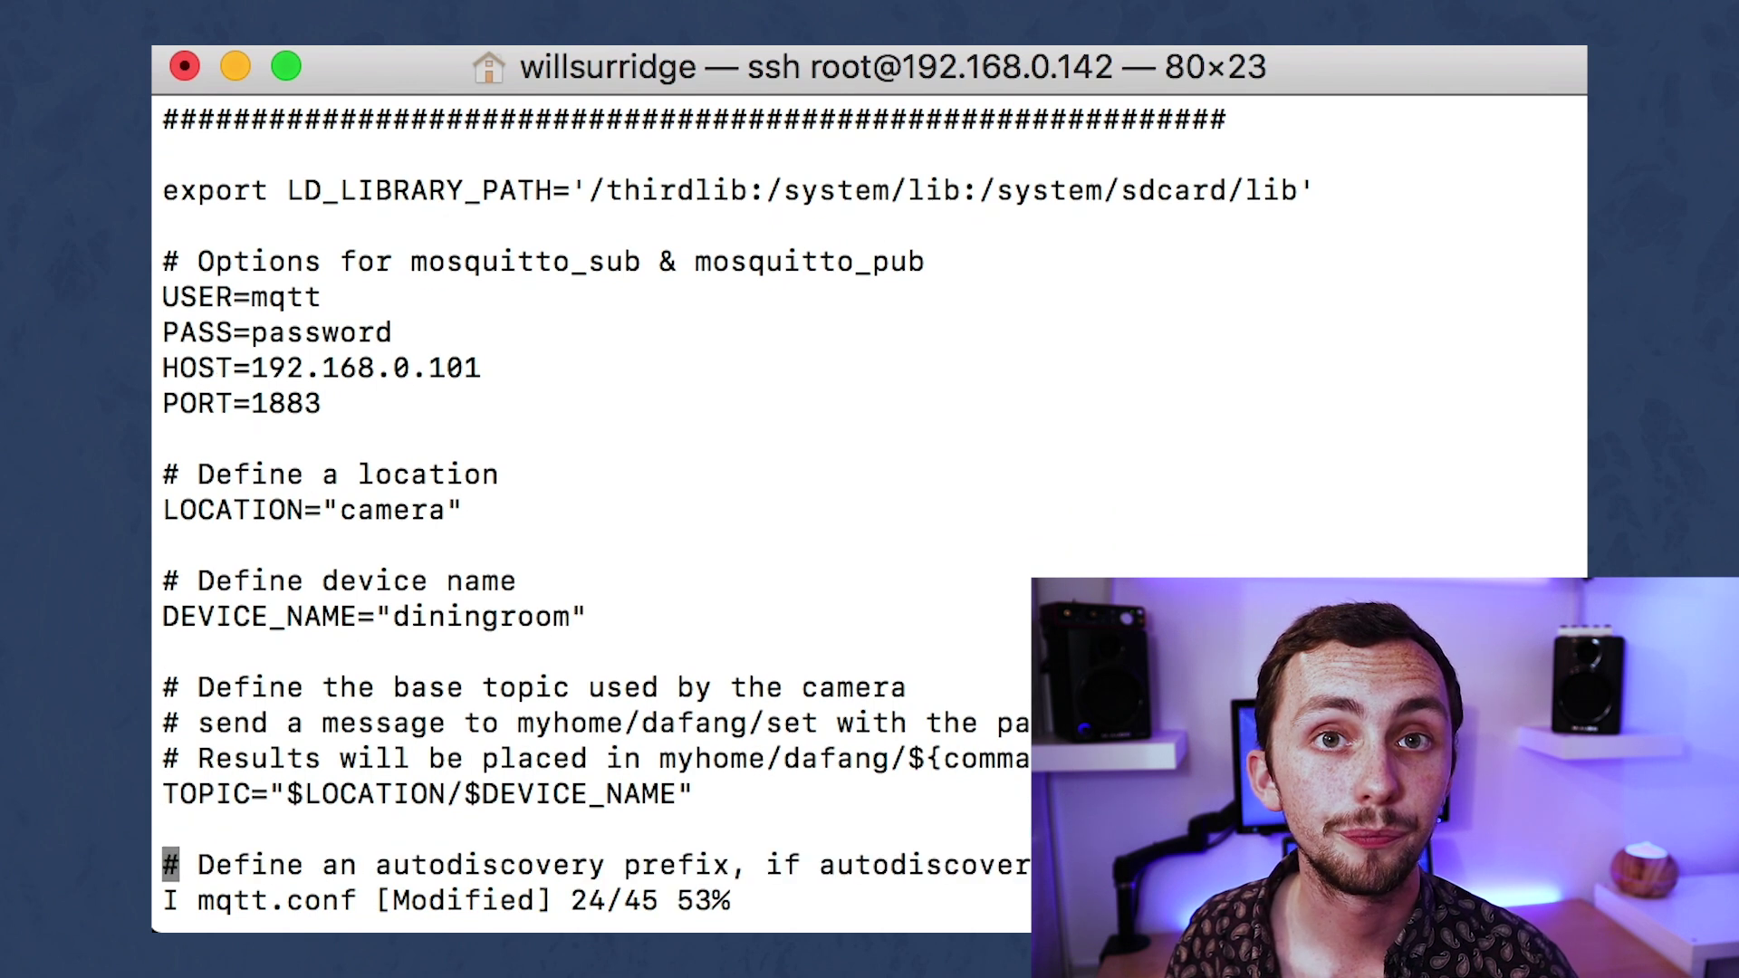
{"action": "key", "text": "Up"}
{"action": "key", "text": "Up"}
{"action": "key", "text": "Delete"}
Change LIGHT_SENSOR from false to hw and save with :wq.
{"action": "key", "text": "Down"}
{"action": "key", "text": "Down"}
{"action": "key", "text": "Down"}
{"action": "key", "text": "Down"}
{"action": "key", "text": "Down"}
{"action": "key", "text": "Down"}
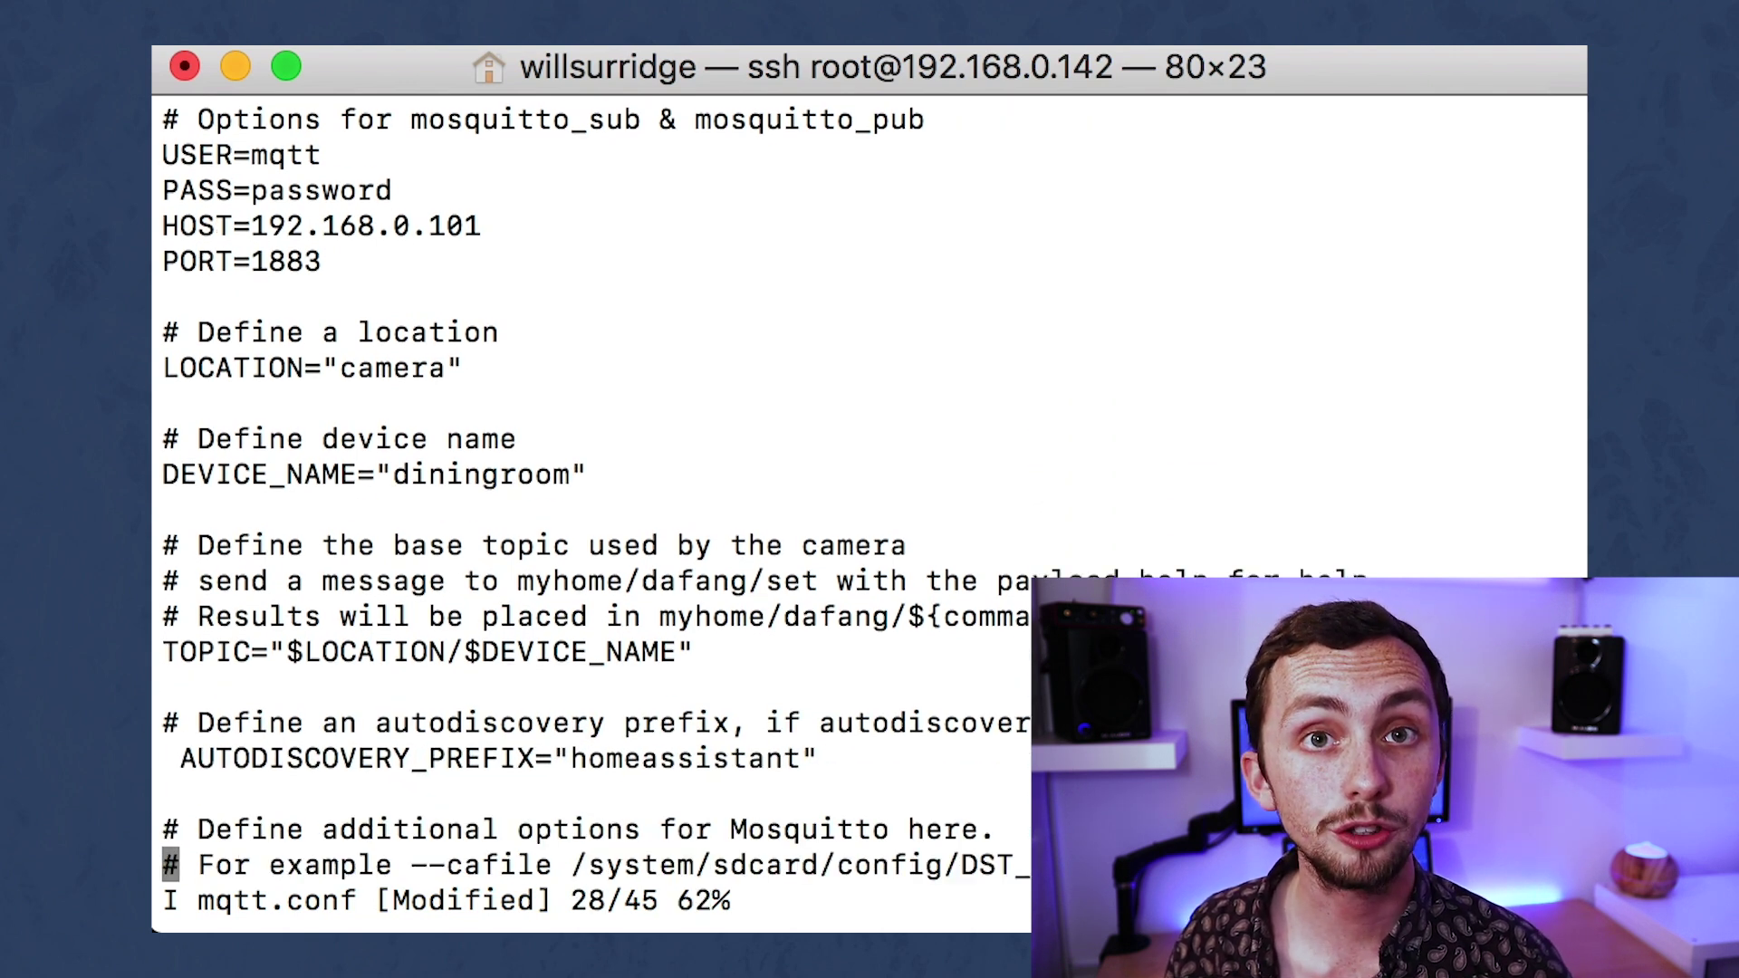
{"action": "key", "text": "Down"}
{"action": "key", "text": "Down"}
{"action": "key", "text": "Down"}
{"action": "key", "text": "Down"}
{"action": "key", "text": "Down"}
{"action": "key", "text": "Down"}
{"action": "key", "text": "Down"}
{"action": "key", "text": "Down"}
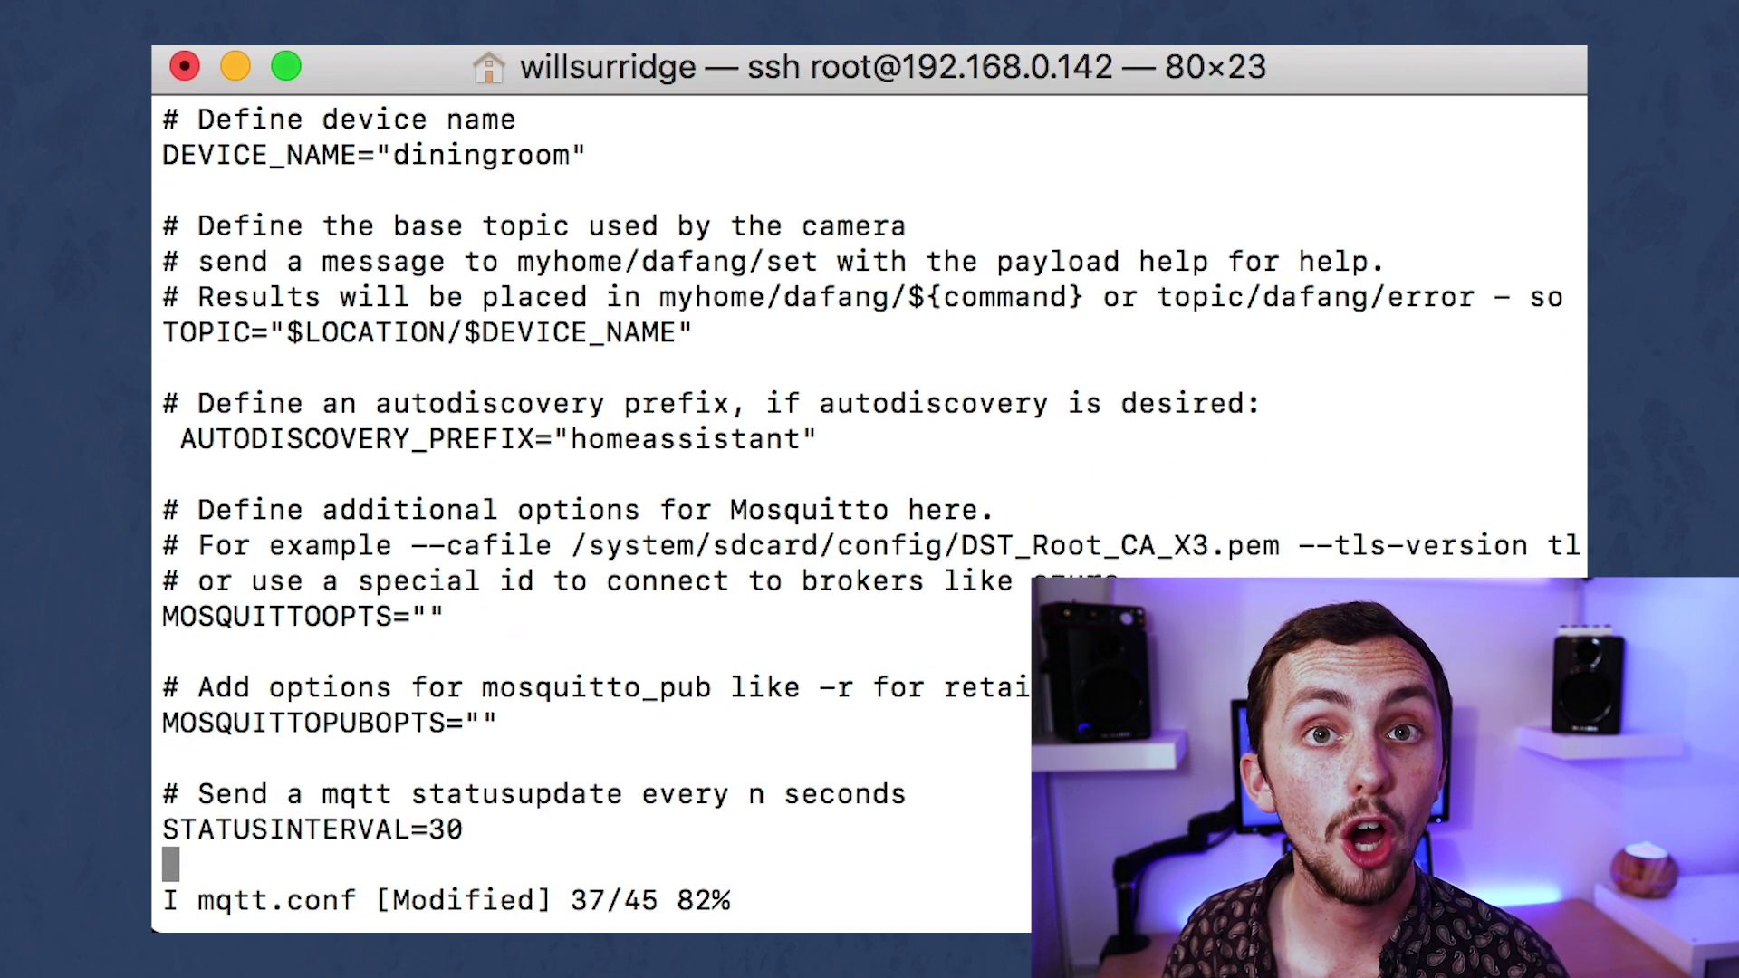
{"action": "key", "text": "Down"}
{"action": "key", "text": "Down"}
{"action": "key", "text": "Down"}
{"action": "key", "text": "Down"}
{"action": "key", "text": "Down"}
{"action": "key", "text": "Down"}
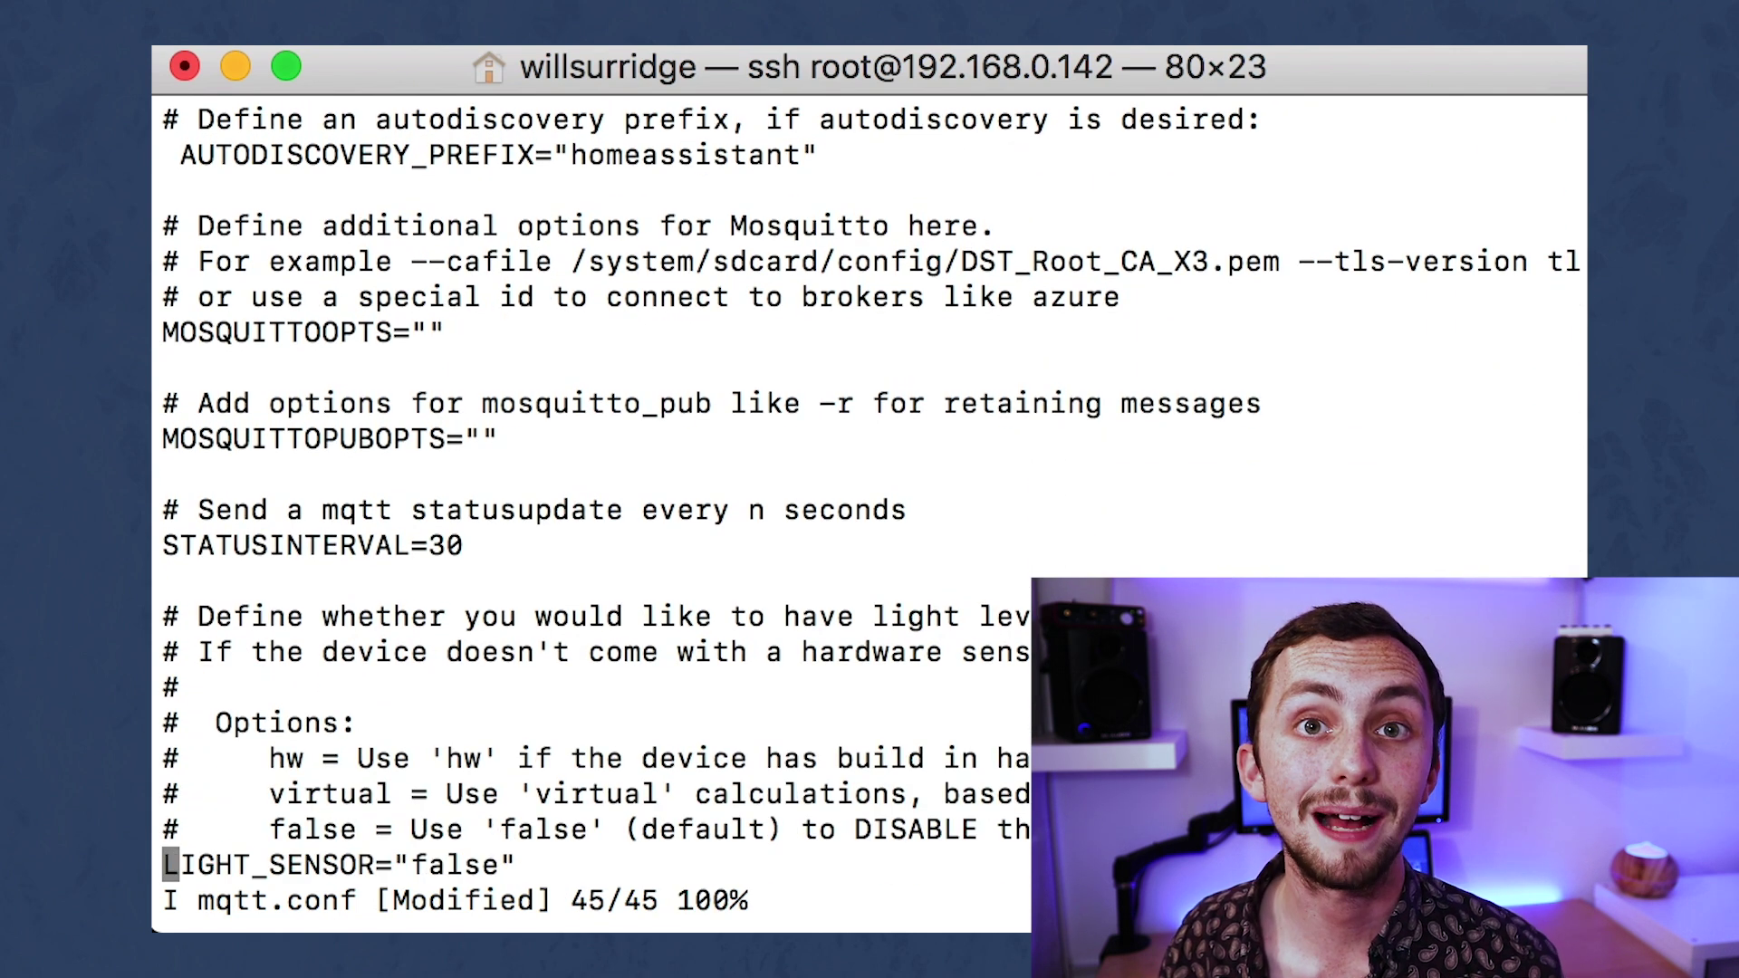
{"action": "key", "text": "Right"}
{"action": "key", "text": "Right"}
{"action": "key", "text": "Right"}
{"action": "key", "text": "Right"}
{"action": "key", "text": "Right"}
{"action": "key", "text": "Right"}
{"action": "key", "text": "Right"}
{"action": "key", "text": "Right"}
{"action": "key", "text": "Right"}
{"action": "key", "text": "Right"}
{"action": "key", "text": "Right"}
{"action": "key", "text": "Right"}
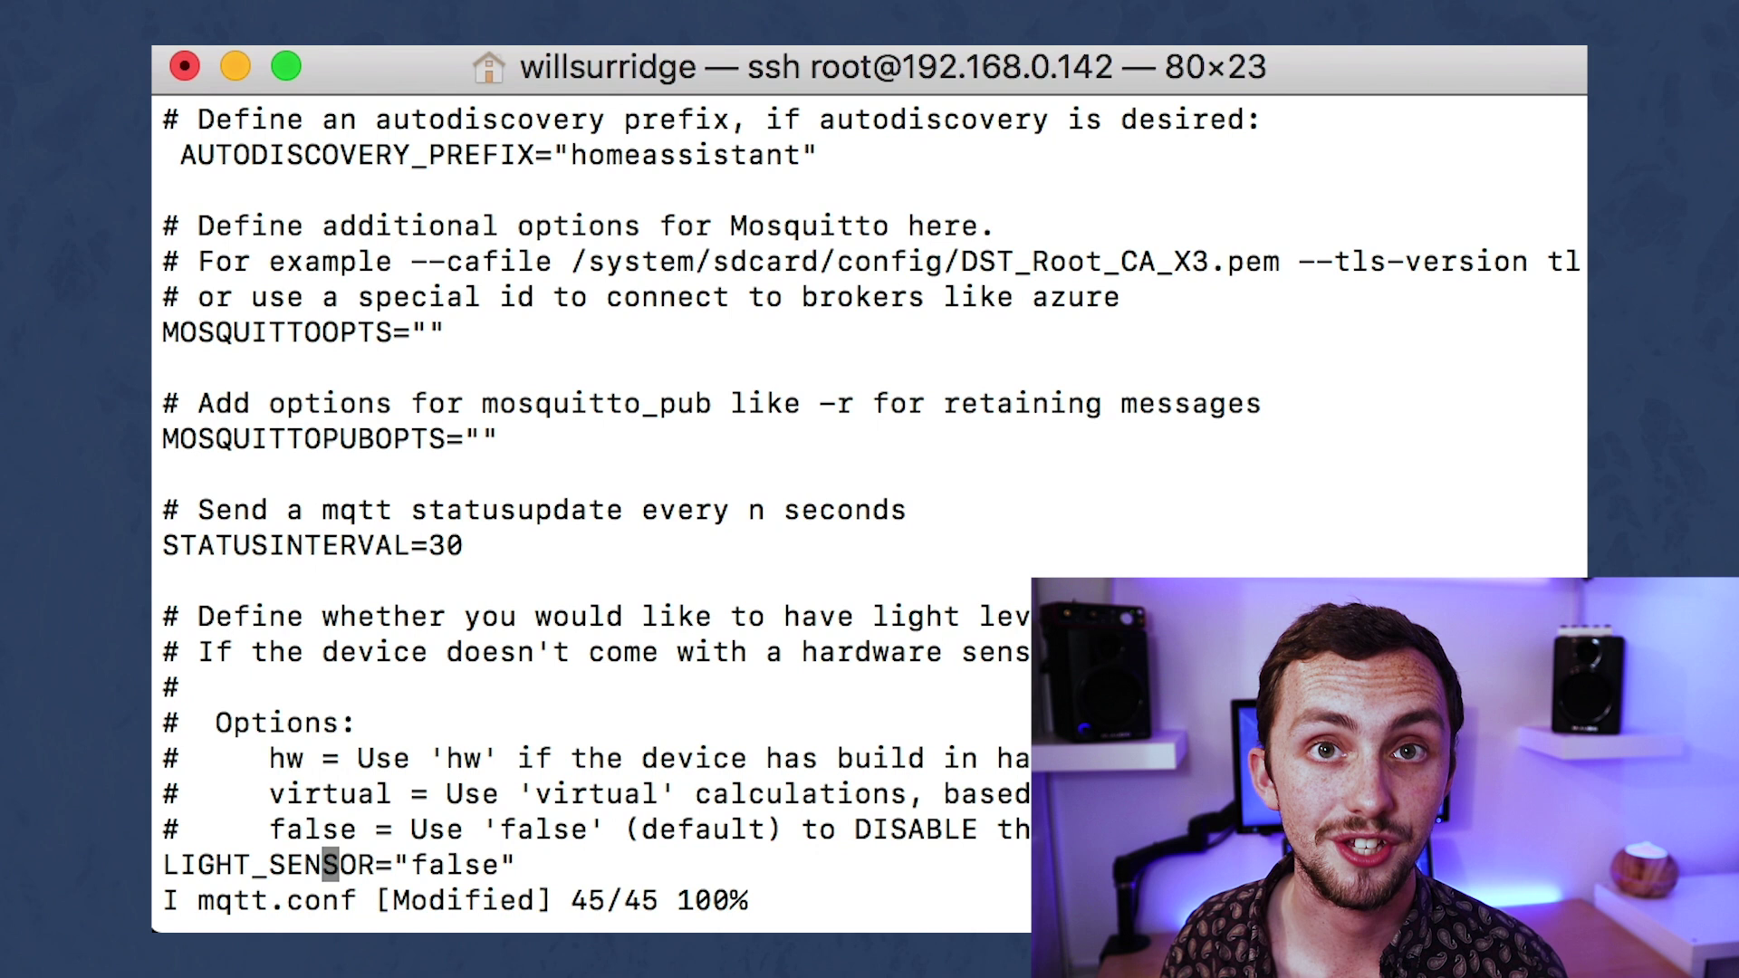
{"action": "key", "text": "Right"}
{"action": "key", "text": "Right"}
{"action": "key", "text": "Right"}
{"action": "key", "text": "Right"}
{"action": "key", "text": "Right"}
{"action": "key", "text": "Right"}
{"action": "key", "text": "Right"}
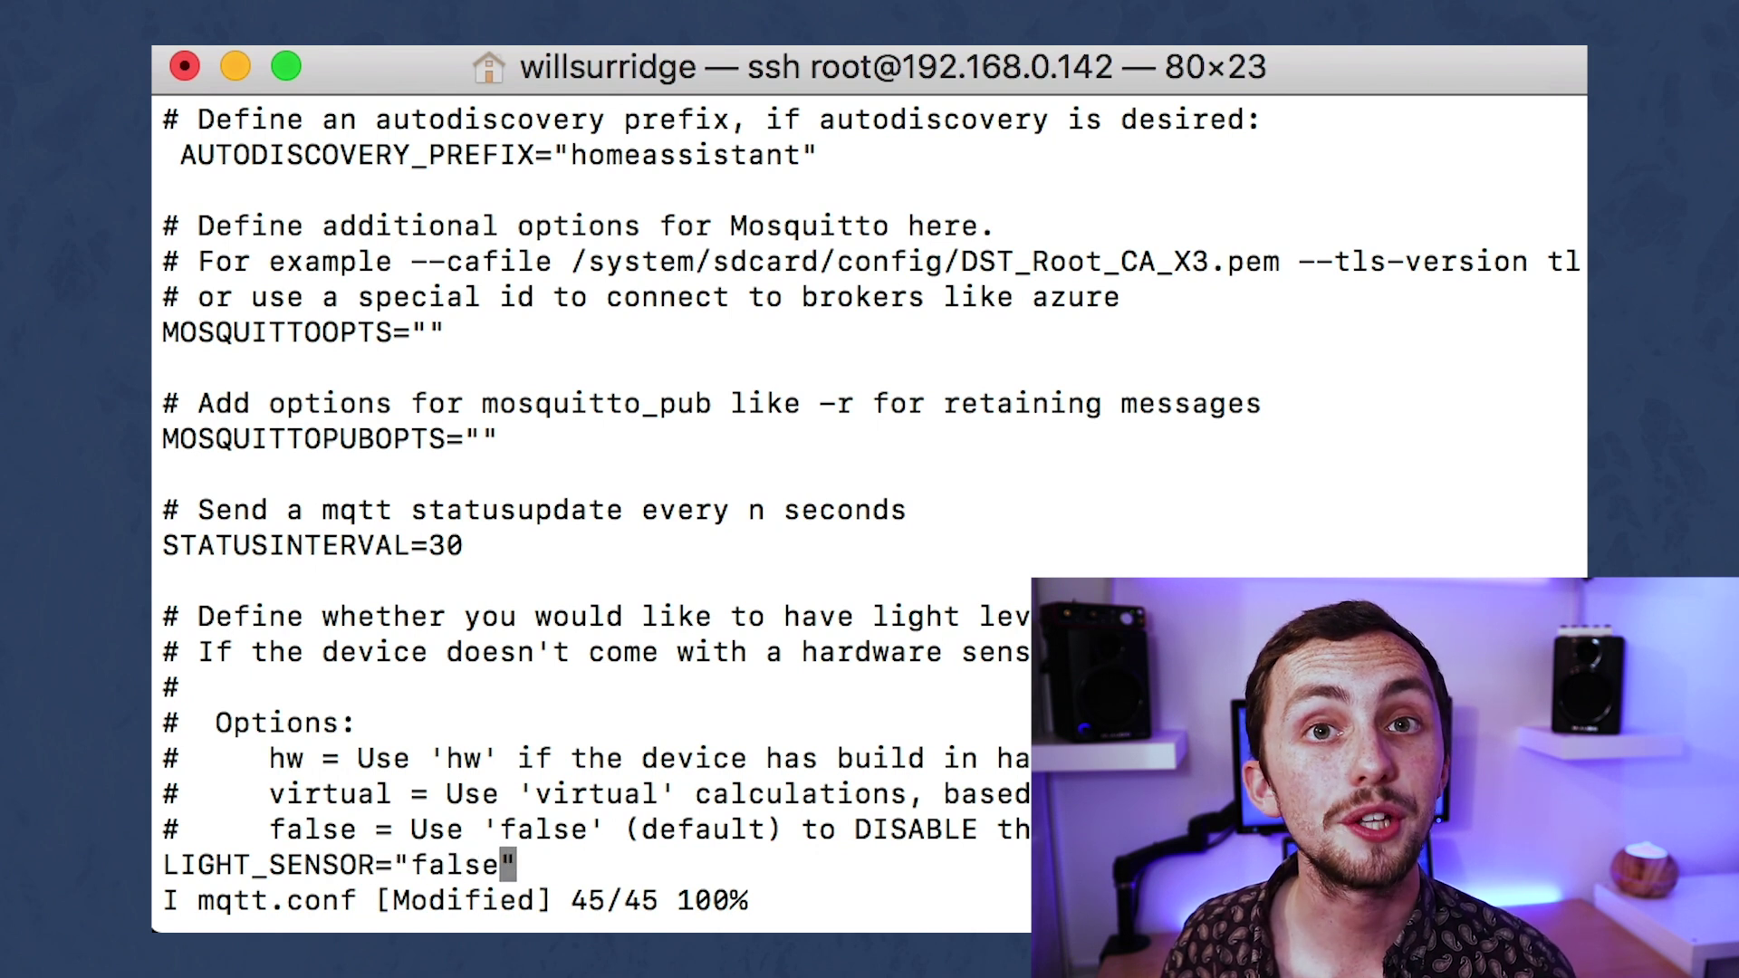
{"action": "key", "text": "BackSpace"}
{"action": "key", "text": "BackSpace"}
{"action": "key", "text": "BackSpace"}
{"action": "key", "text": "BackSpace"}
{"action": "key", "text": "BackSpace"}
{"action": "type", "text": "hw"}
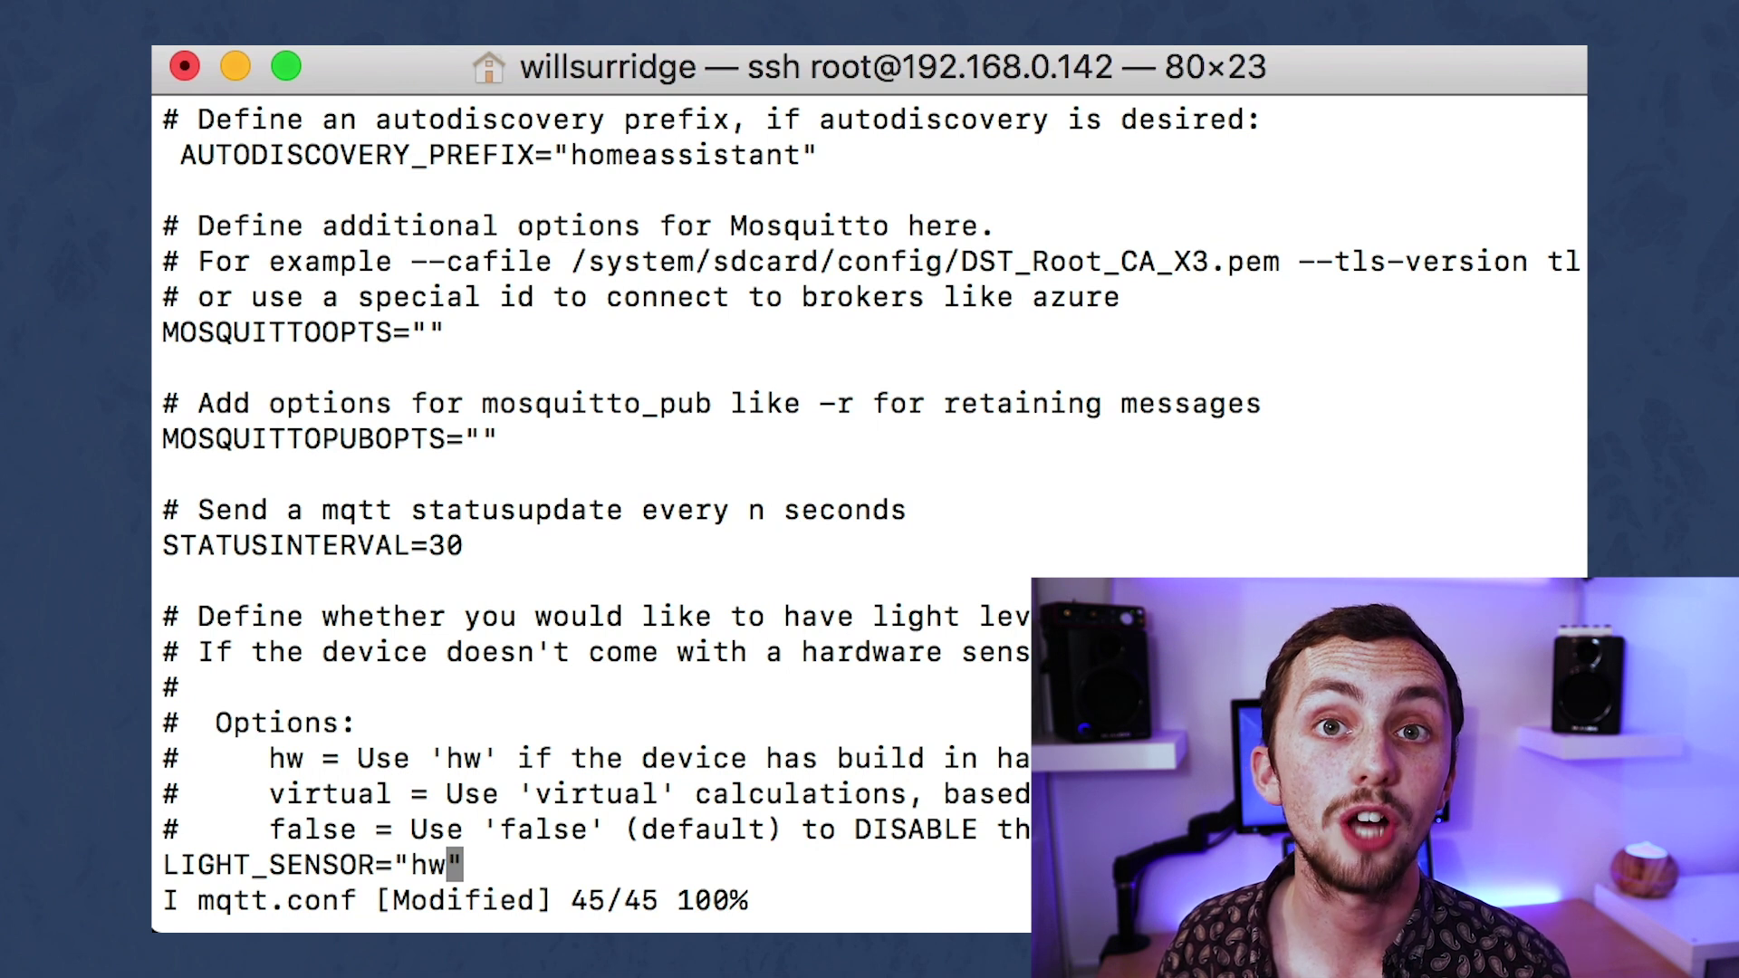
{"action": "key", "text": "Escape"}
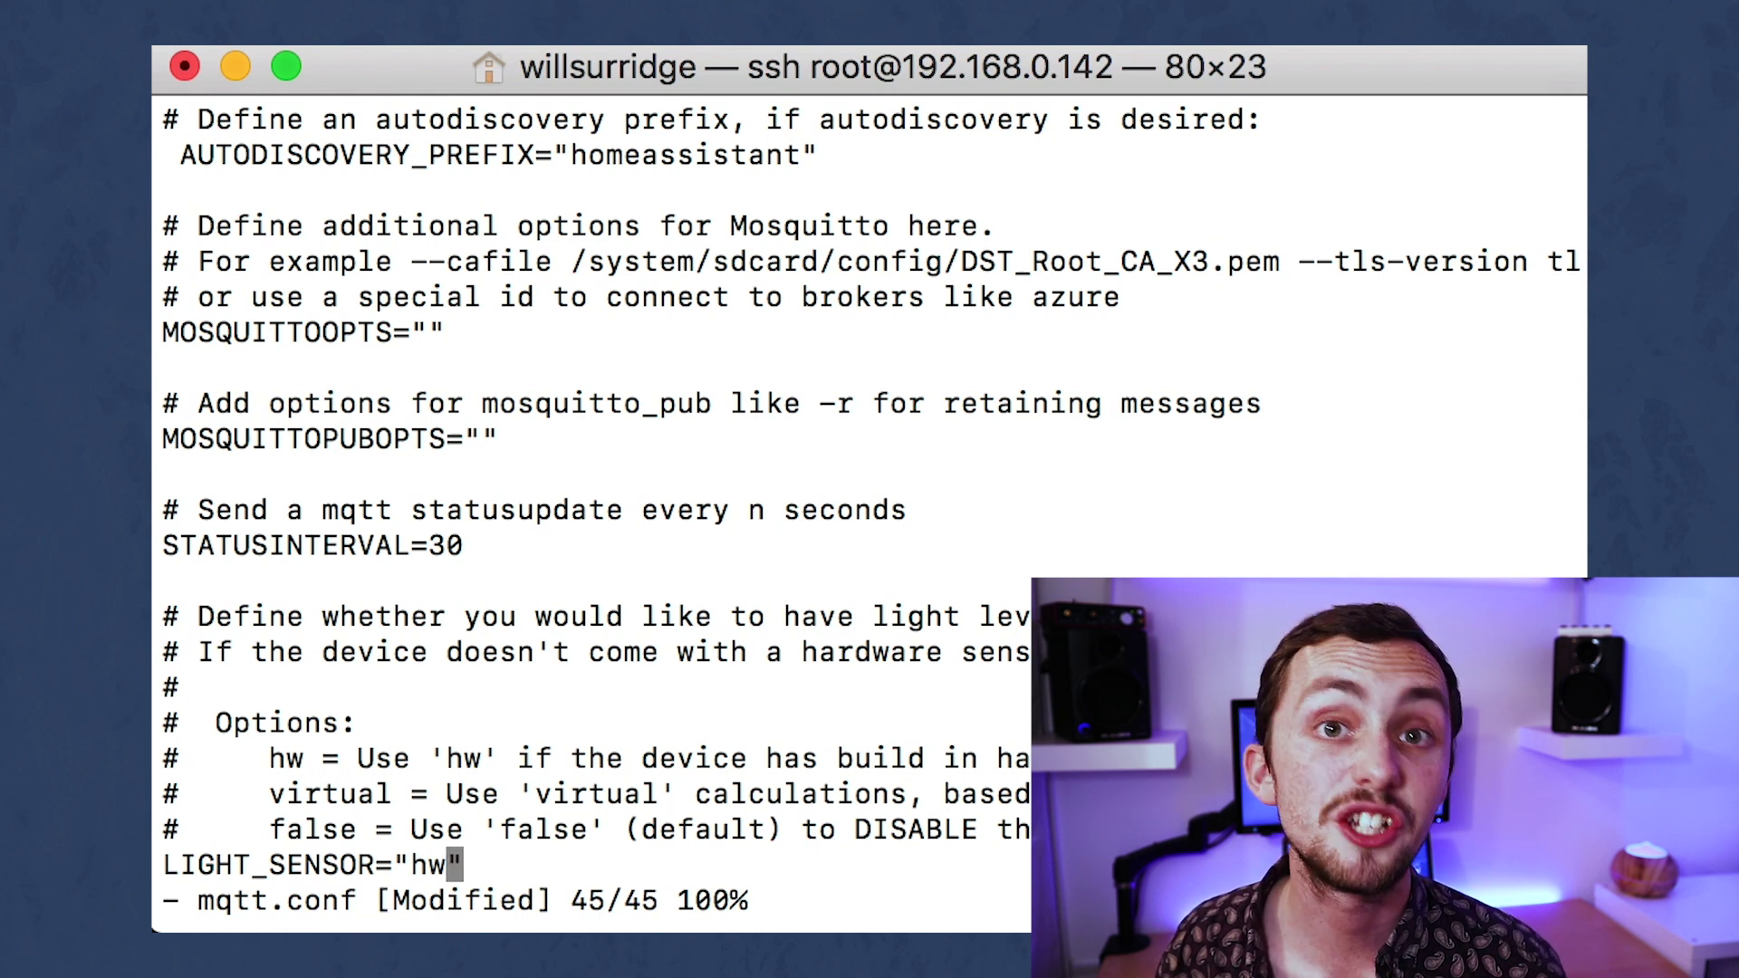
{"action": "type", "text": ":"}
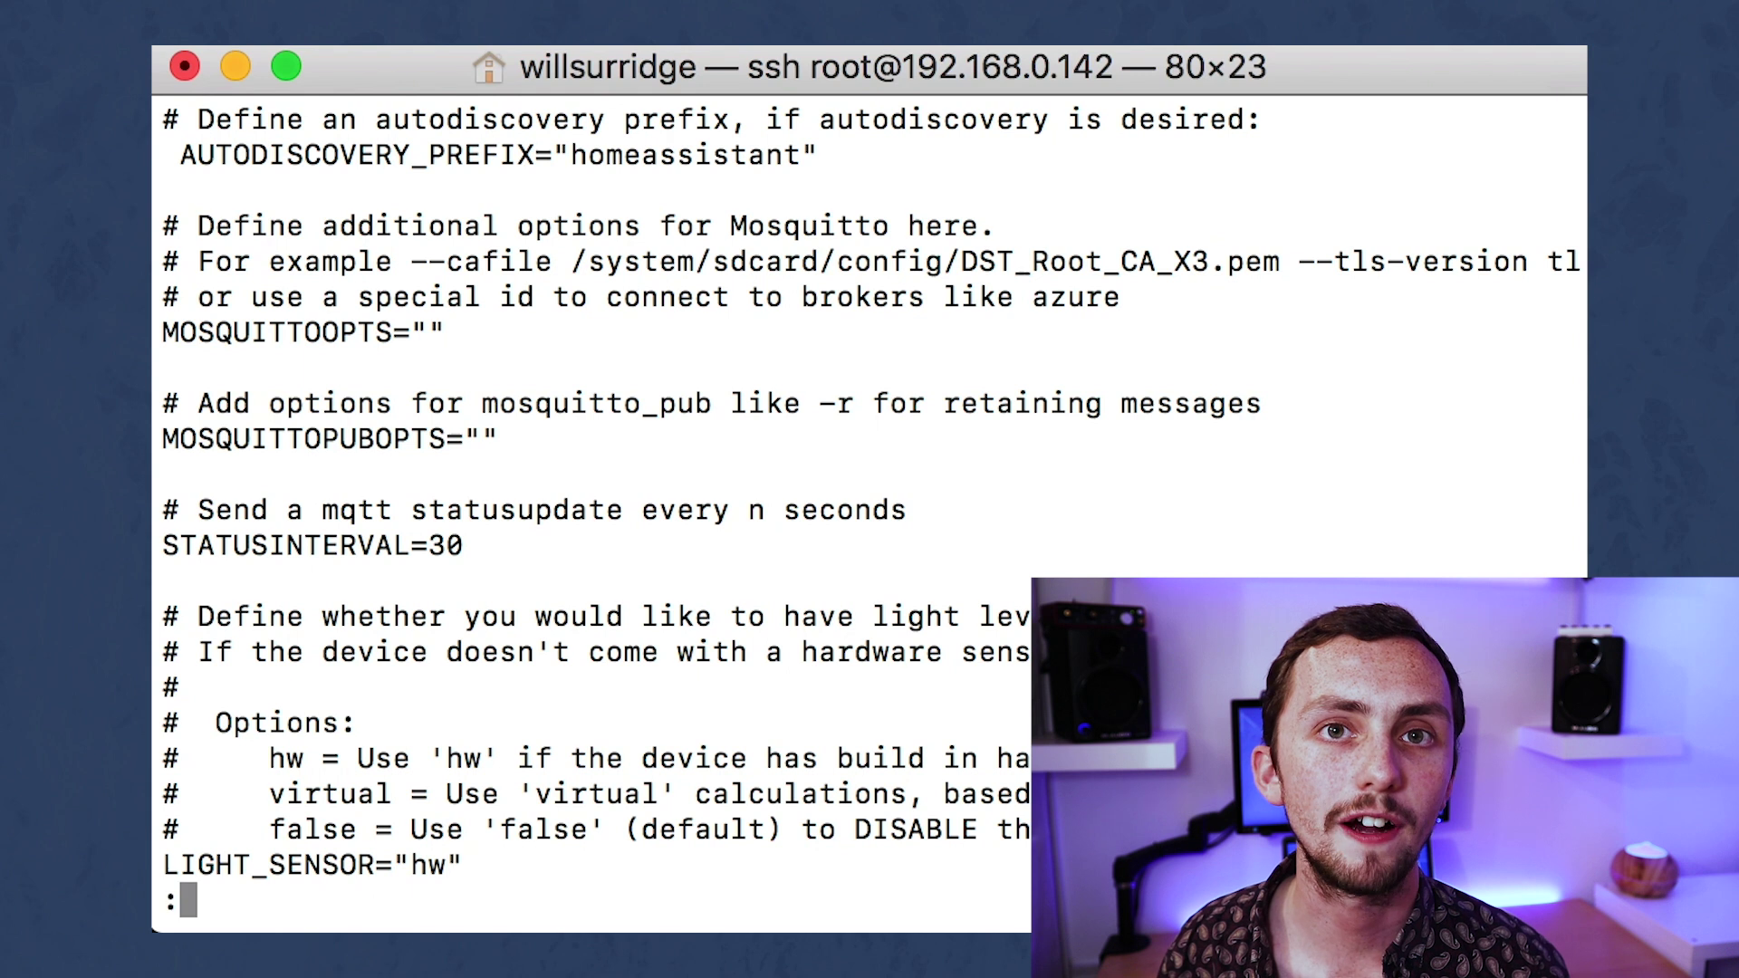
{"action": "type", "text": "wq"}
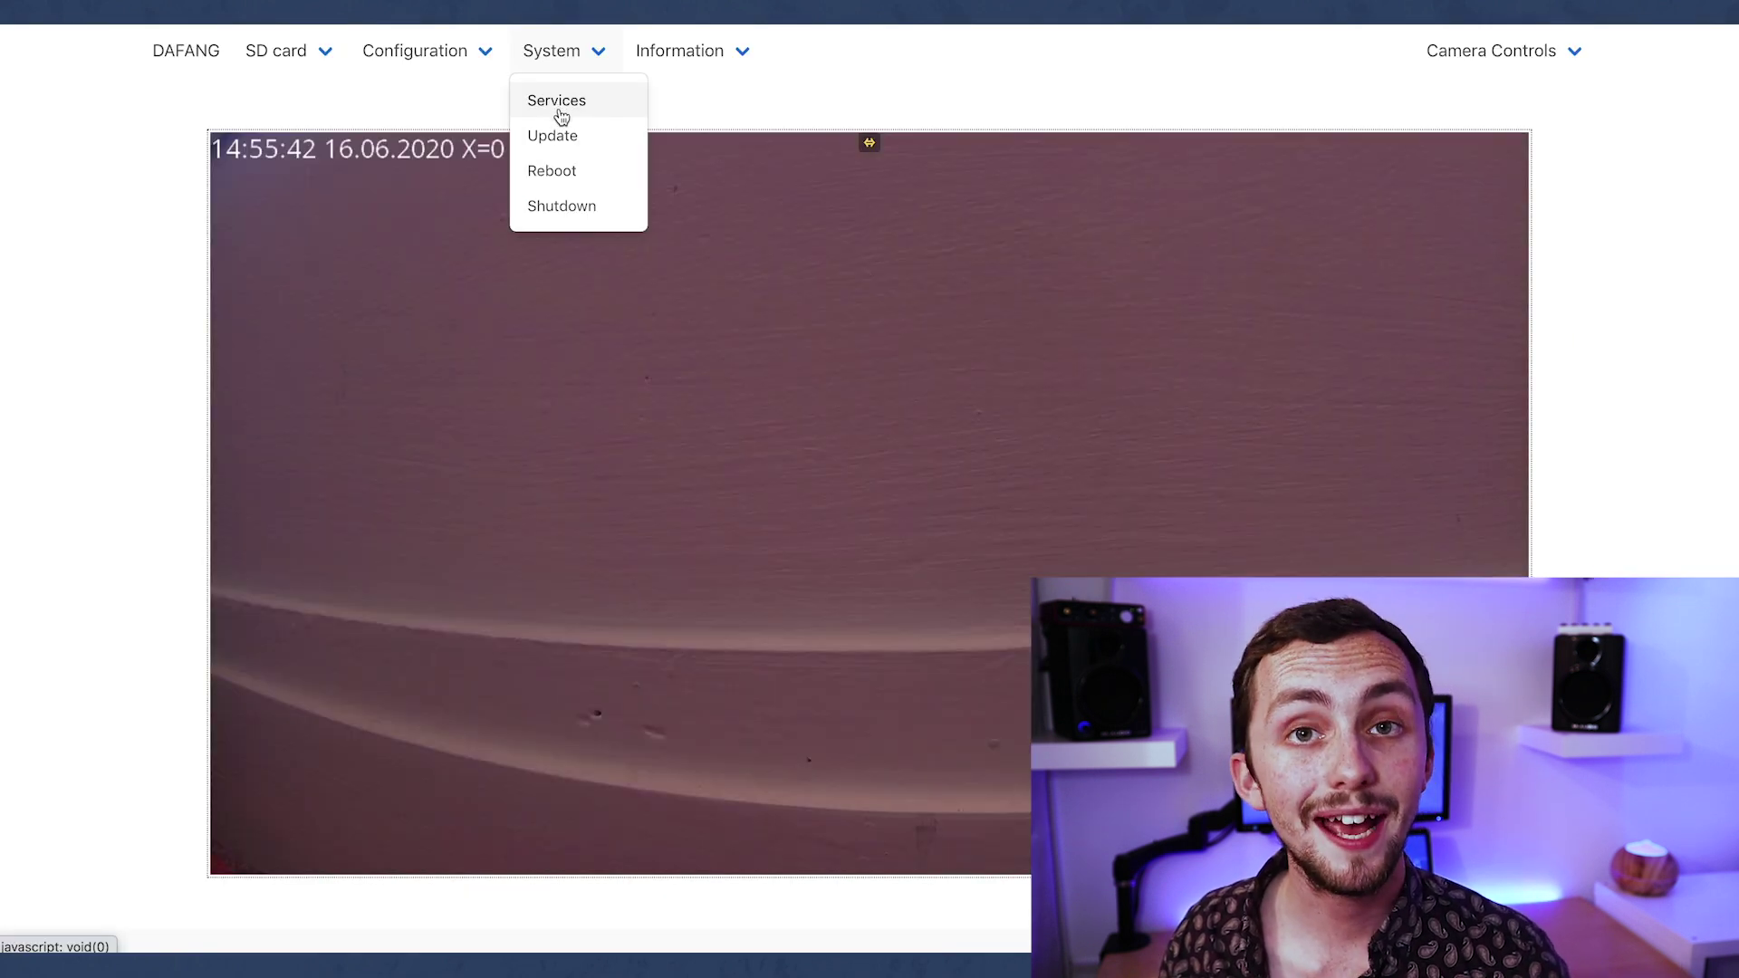
Start the mqtt-control and mqtt-status services from the Services list.
{"action": "left_click", "coordinate": [559, 113]}
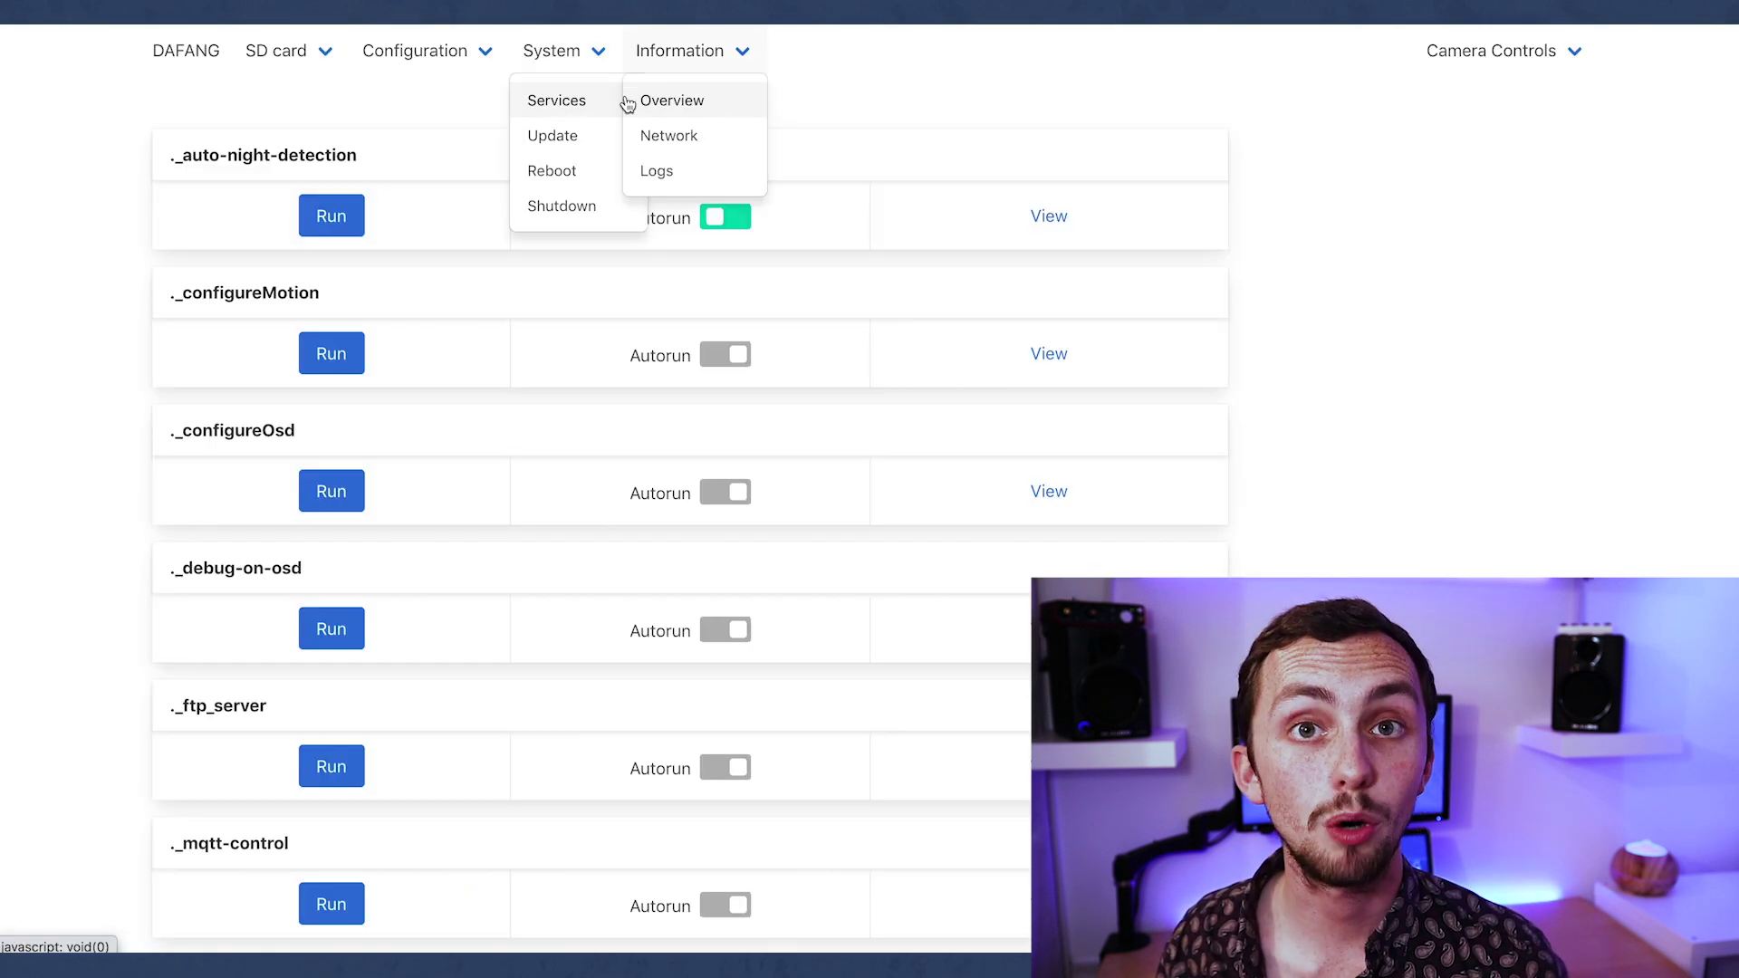
{"action": "scroll", "coordinate": [68, 447], "scroll_direction": "down", "scroll_amount": 10}
{"action": "scroll", "coordinate": [68, 448], "scroll_direction": "up", "scroll_amount": 15}
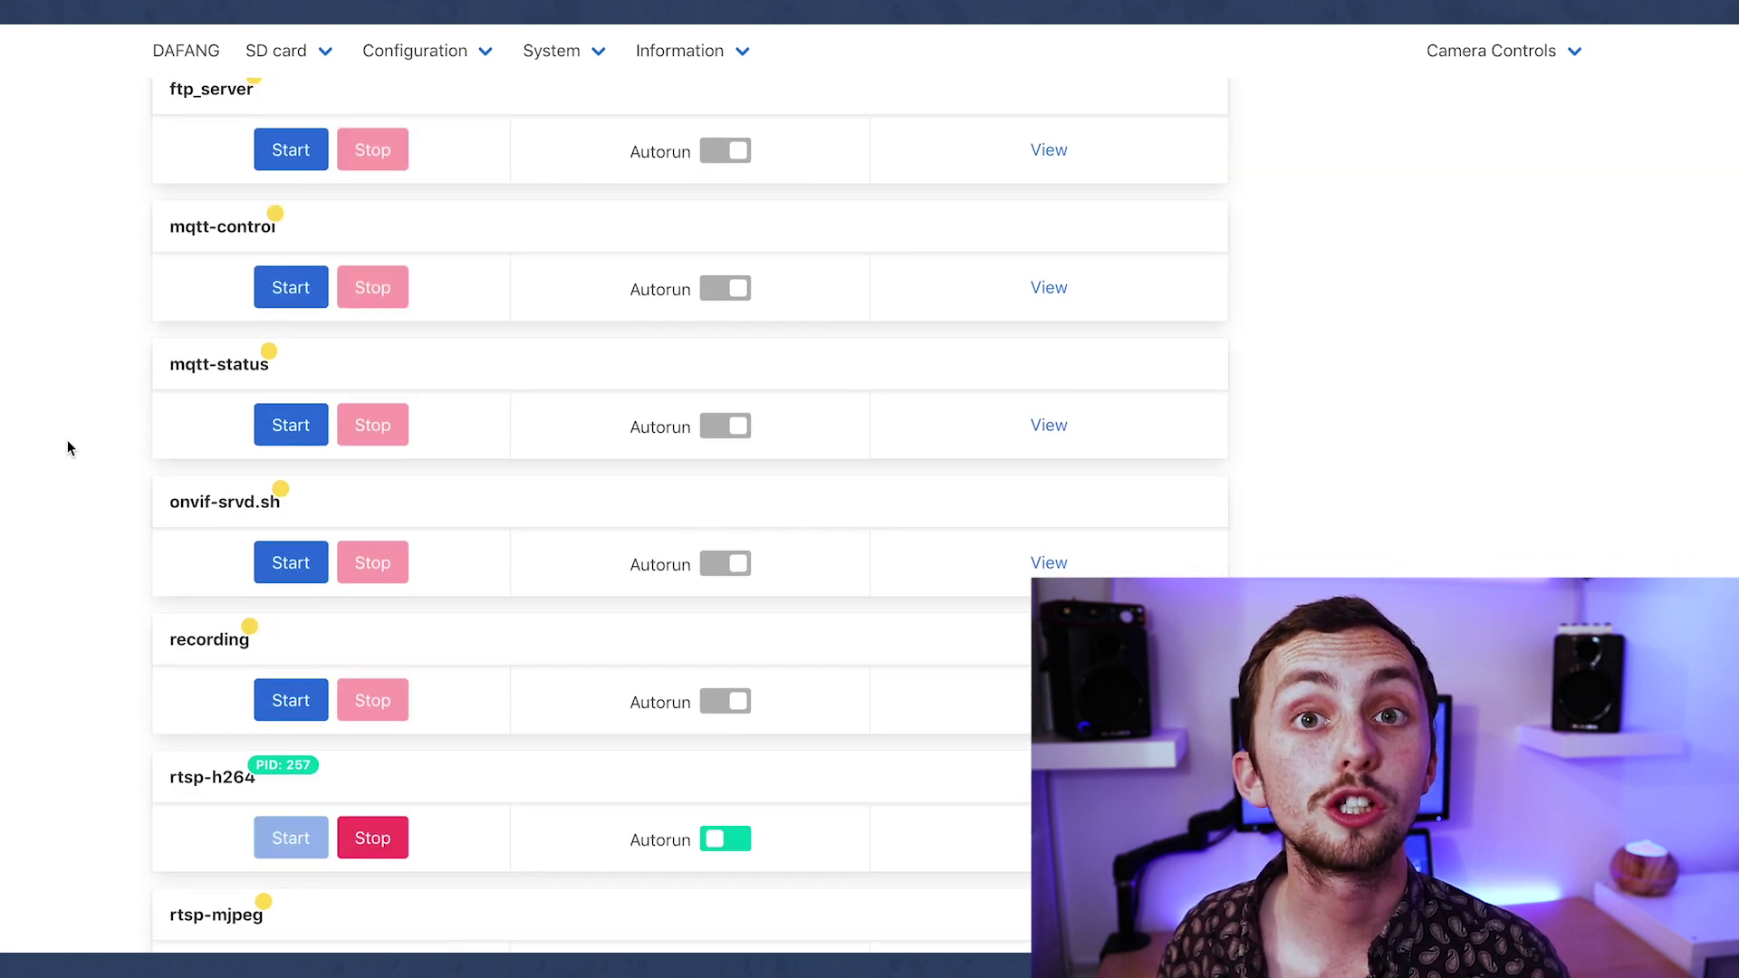
{"action": "left_click", "coordinate": [292, 429]}
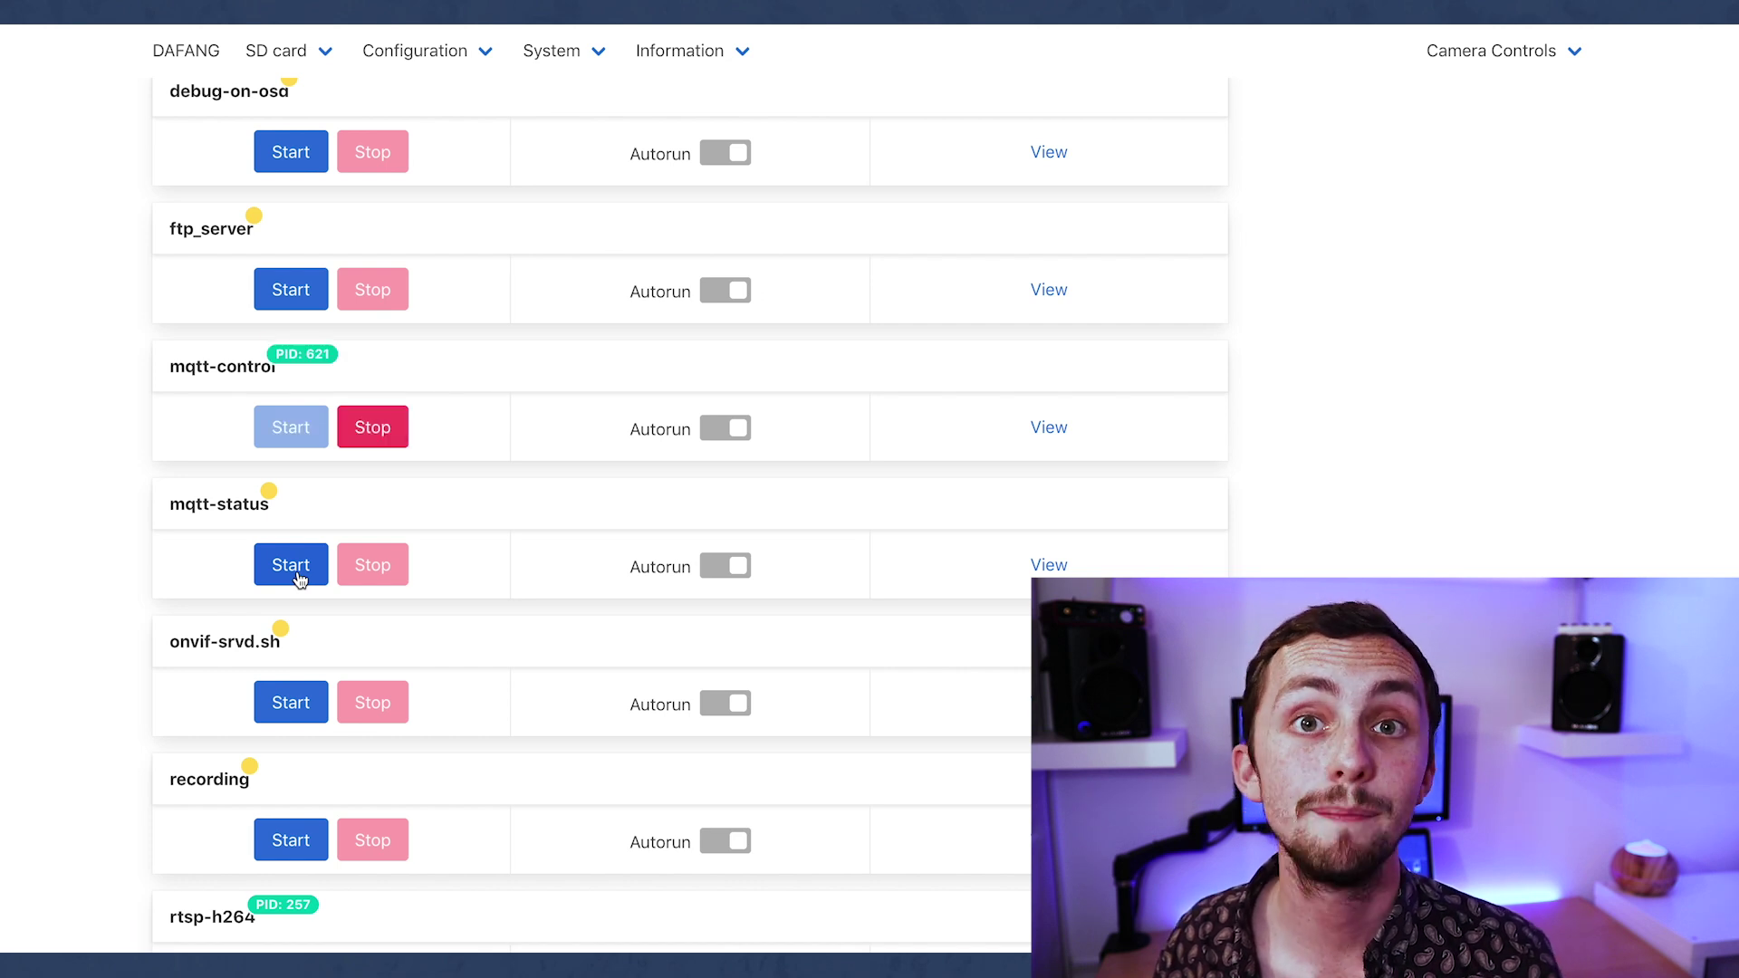
{"action": "left_click", "coordinate": [298, 577]}
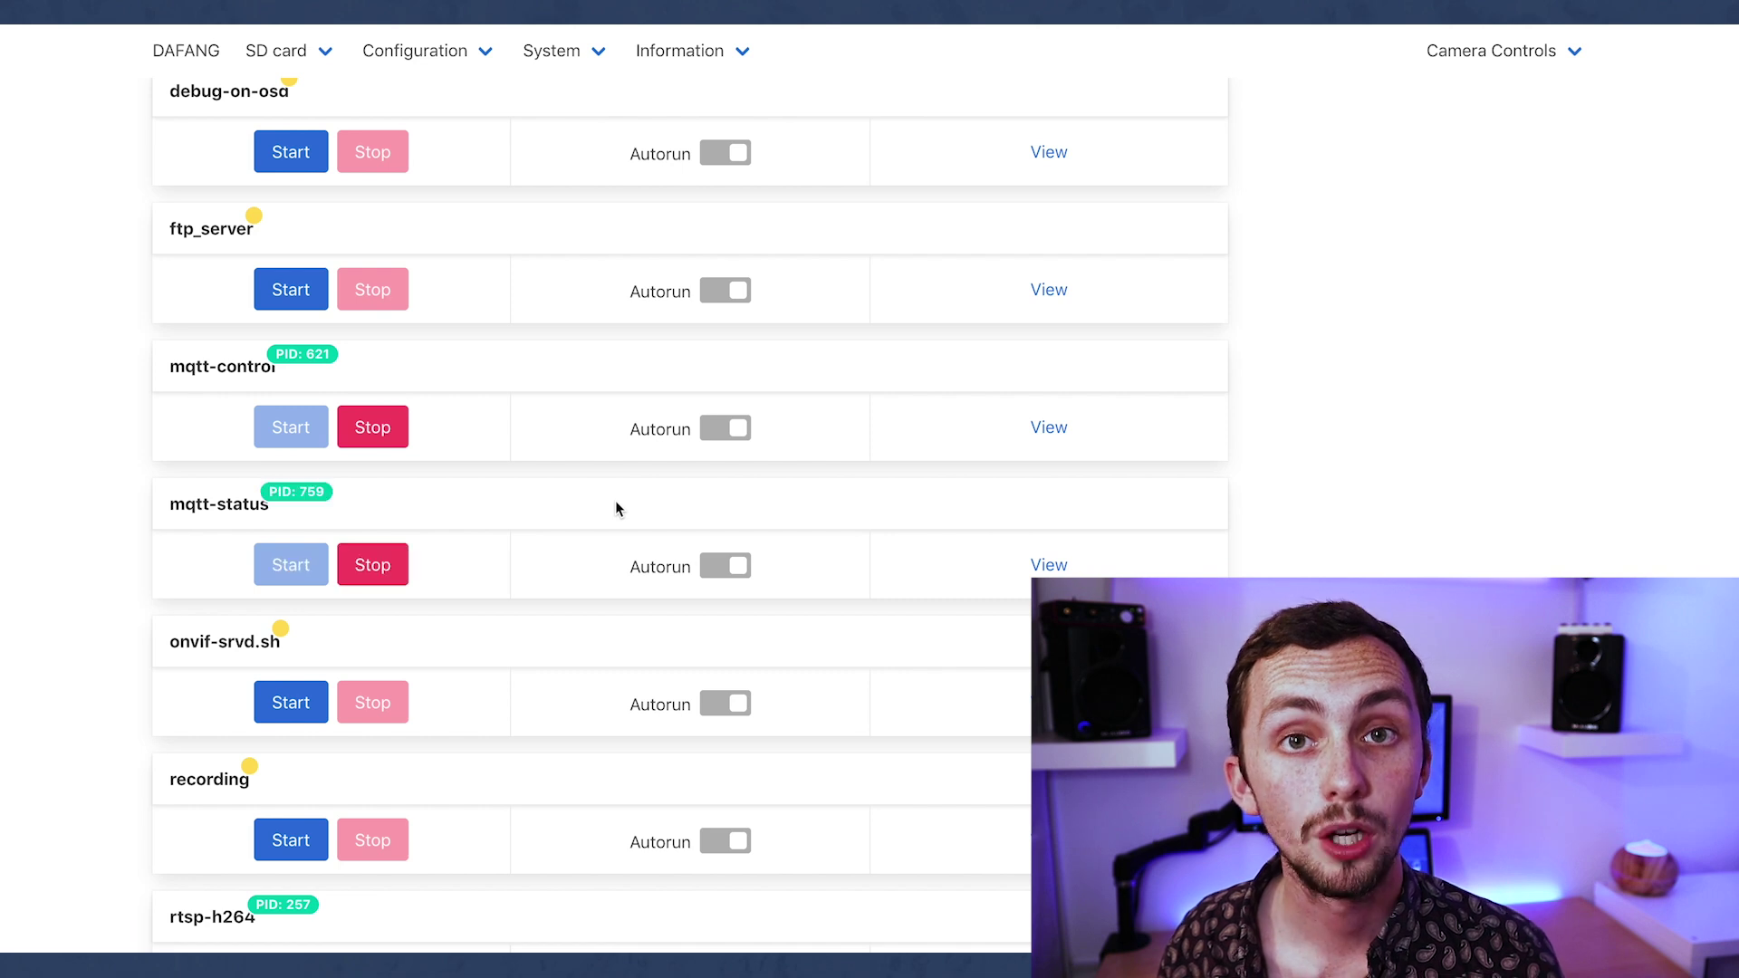
Enable autorun for mqtt-control and mqtt-status, then view the Mosquitto broker log.
{"action": "left_click", "coordinate": [1049, 427]}
{"action": "left_click", "coordinate": [729, 428]}
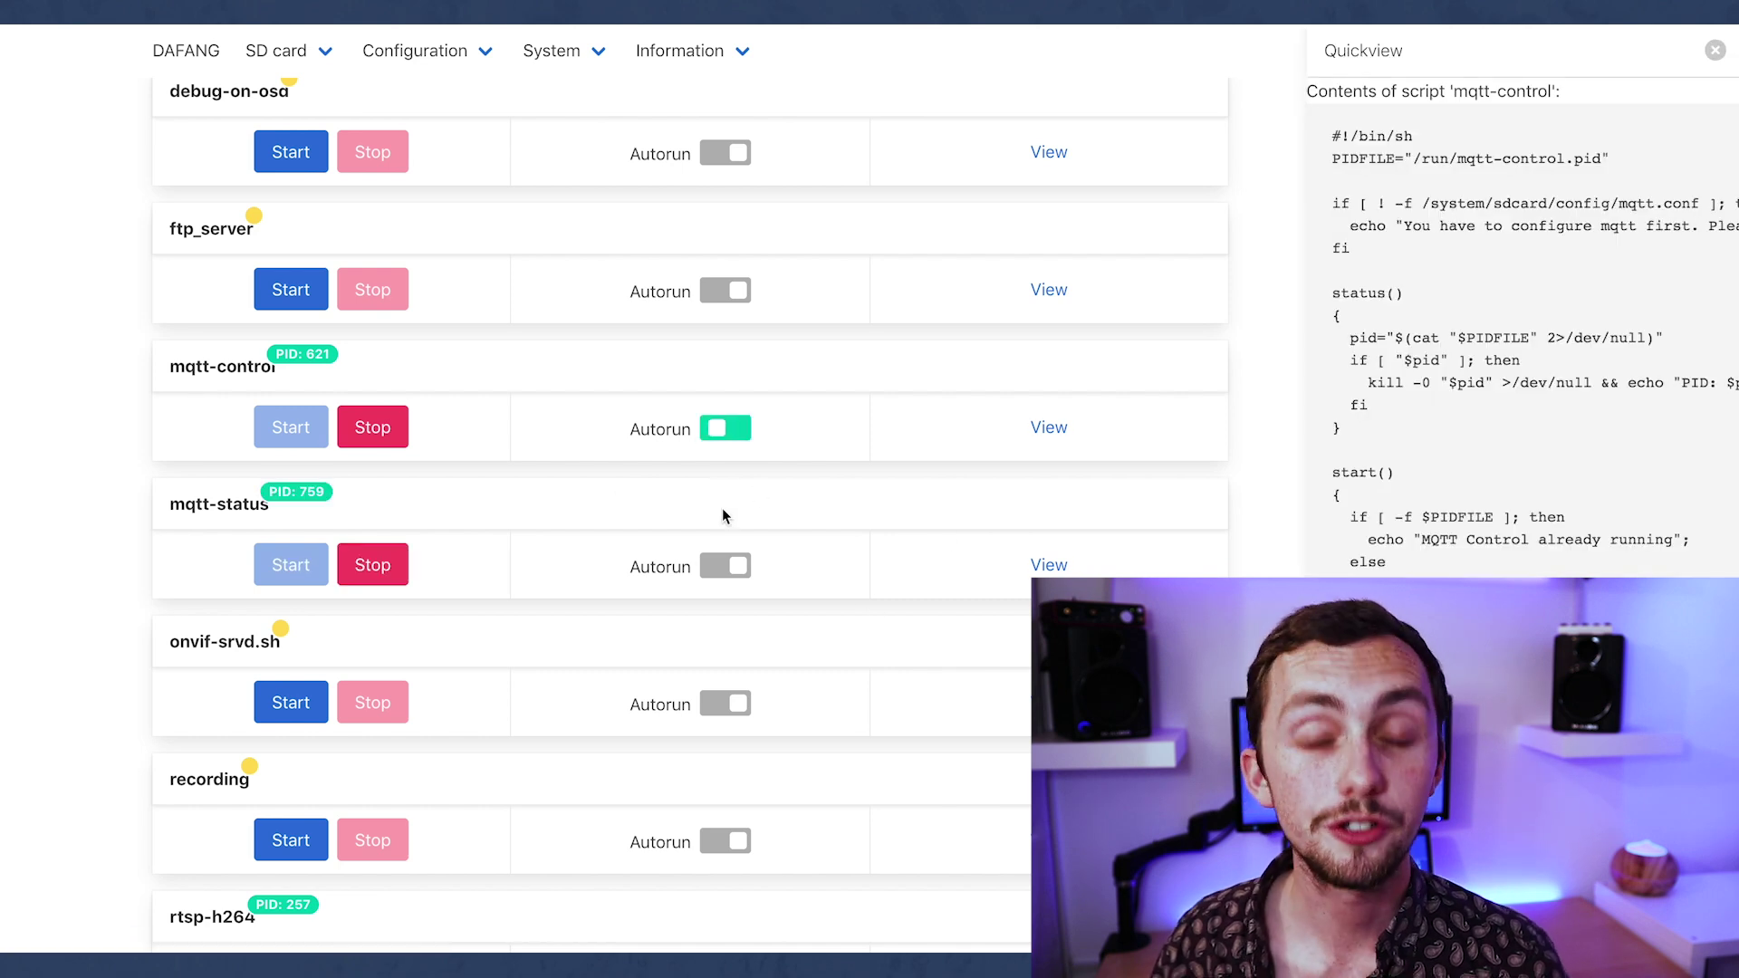
{"action": "left_click", "coordinate": [724, 566]}
{"action": "scroll", "coordinate": [807, 722], "scroll_direction": "down", "scroll_amount": 2}
{"action": "scroll", "coordinate": [900, 629], "scroll_direction": "up", "scroll_amount": 3}
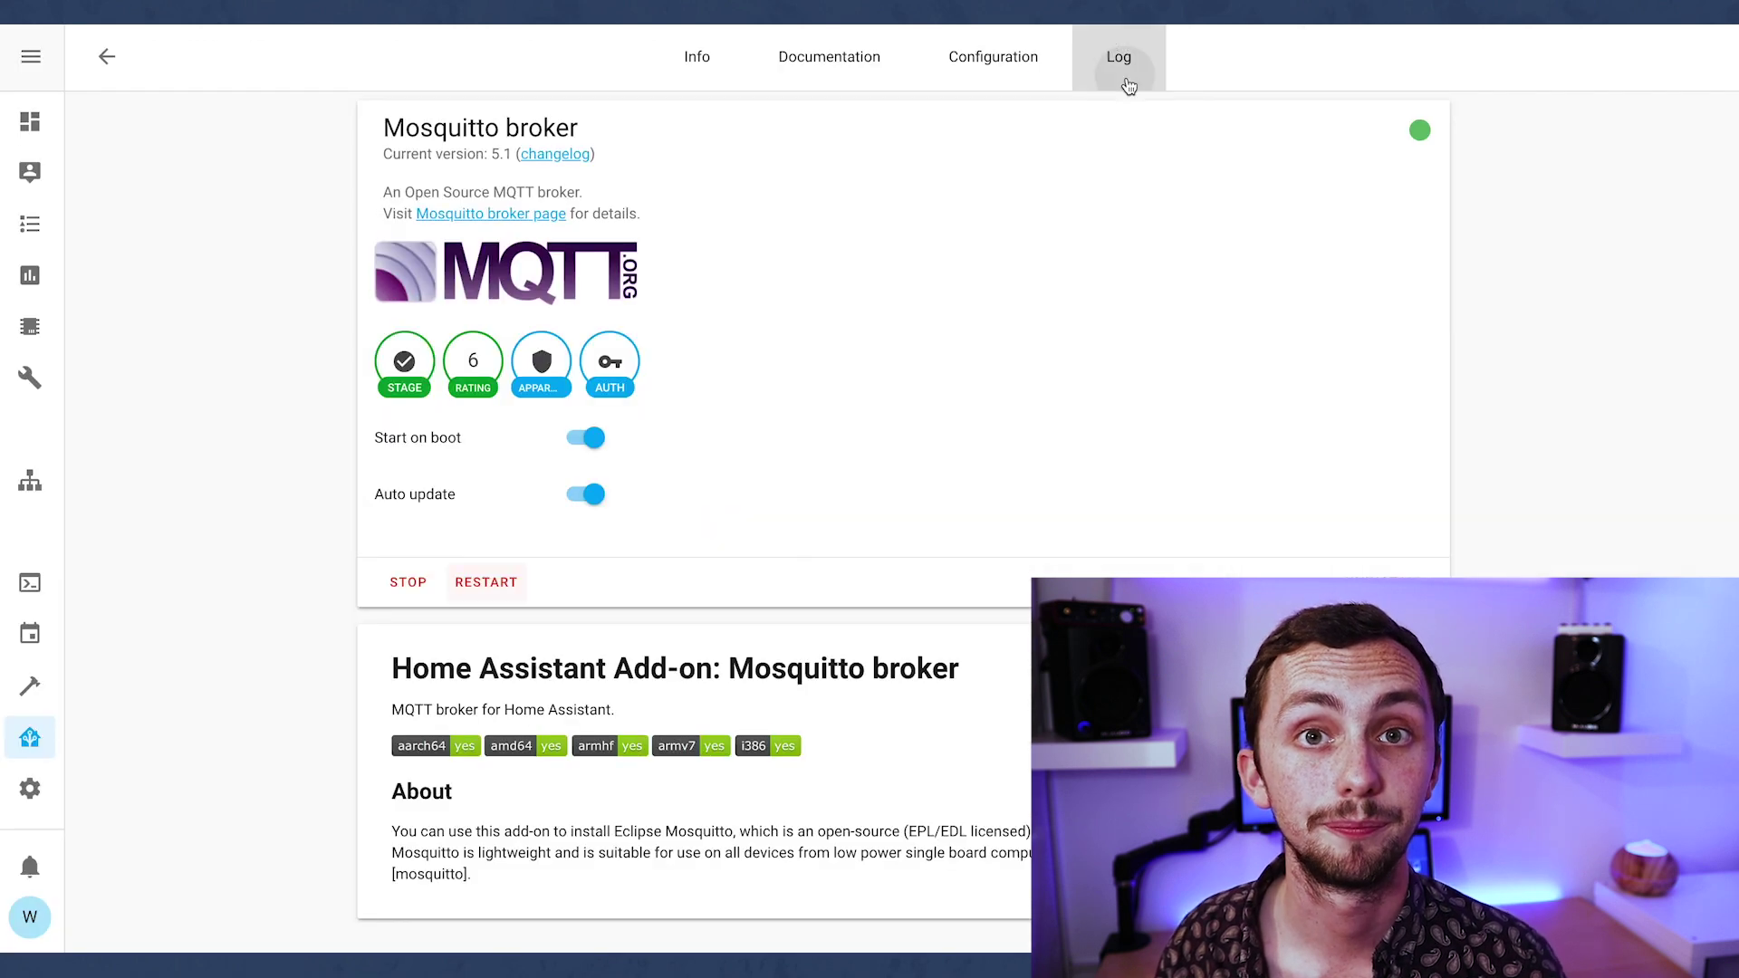
{"action": "left_click", "coordinate": [1122, 65]}
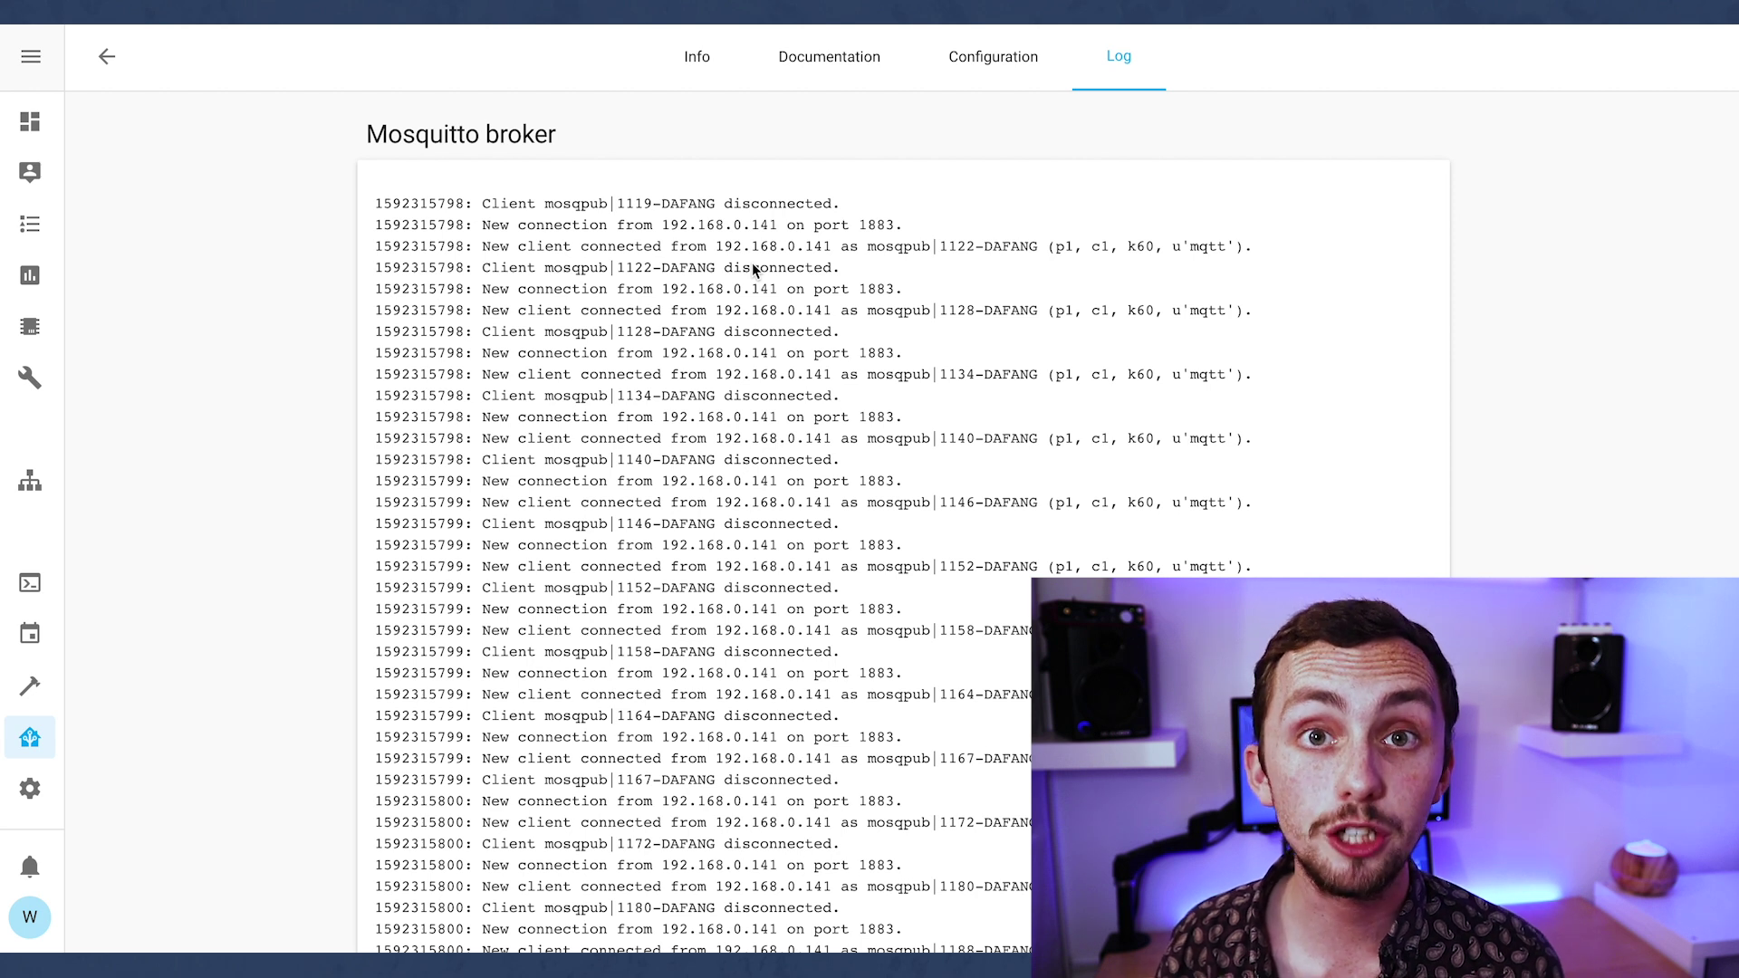
Scan the Mosquitto log, then view the MQTT 'diningroom' device's entities, including the 40 % light sensor.
{"action": "key", "text": "End"}
{"action": "key", "text": "Home"}
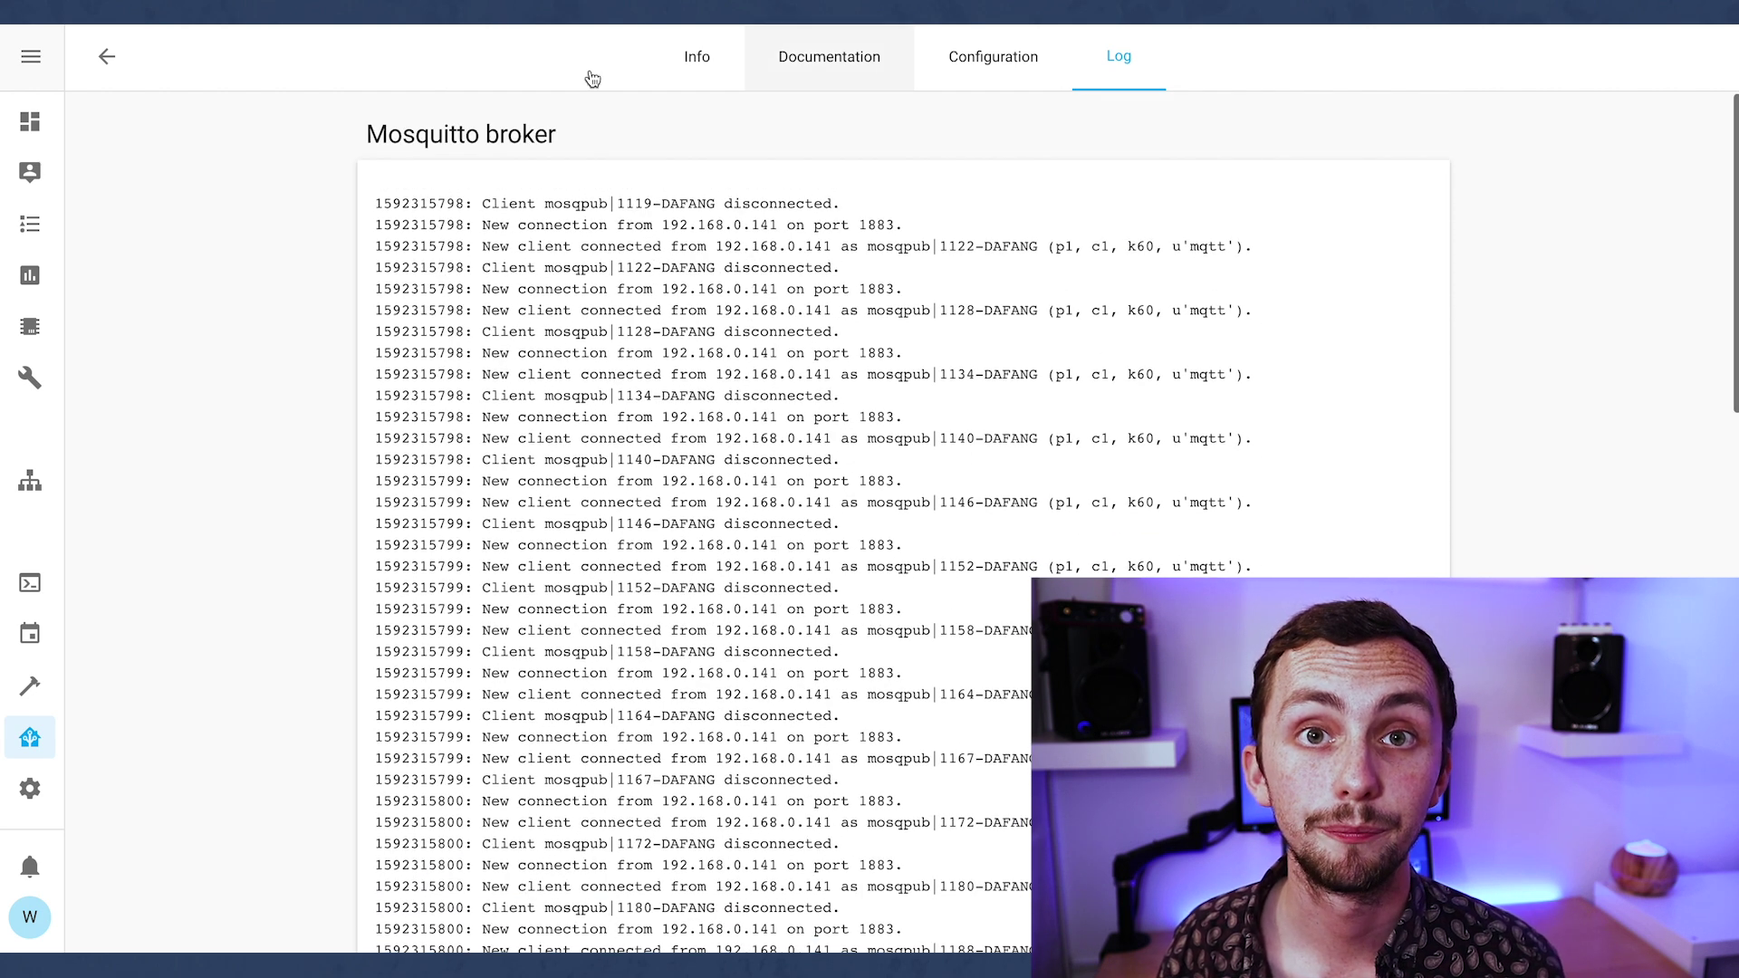
{"action": "left_click", "coordinate": [30, 788]}
{"action": "left_click", "coordinate": [1079, 290]}
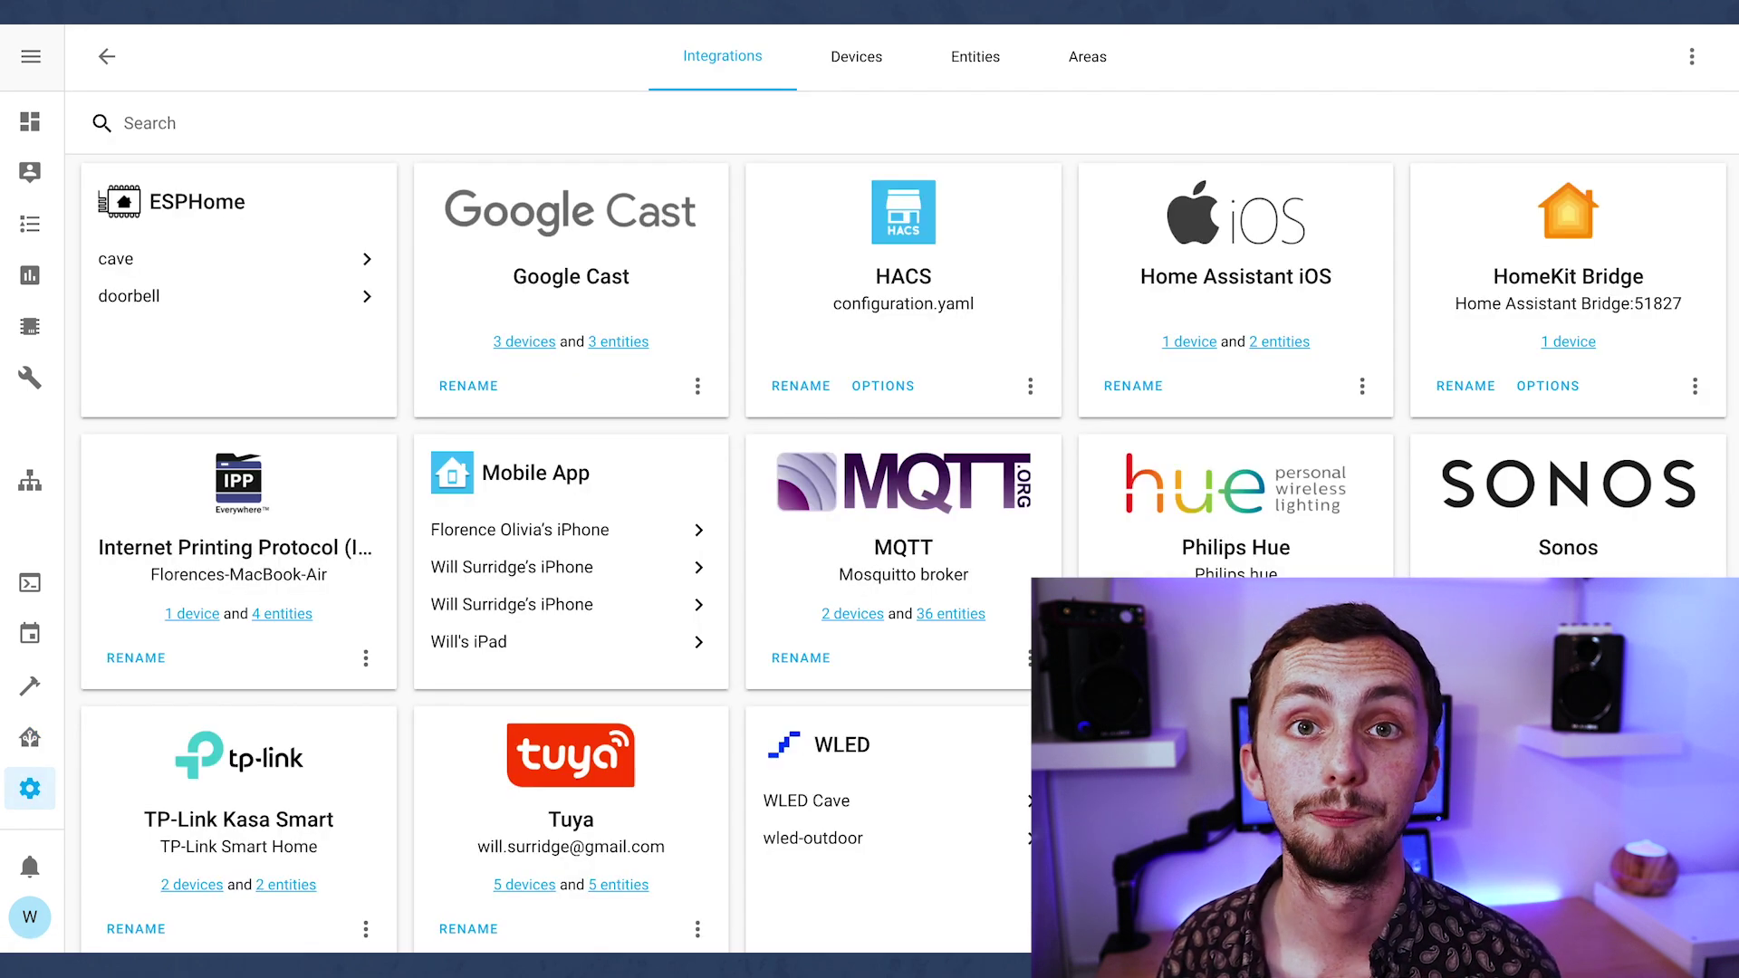
{"action": "left_click", "coordinate": [857, 615]}
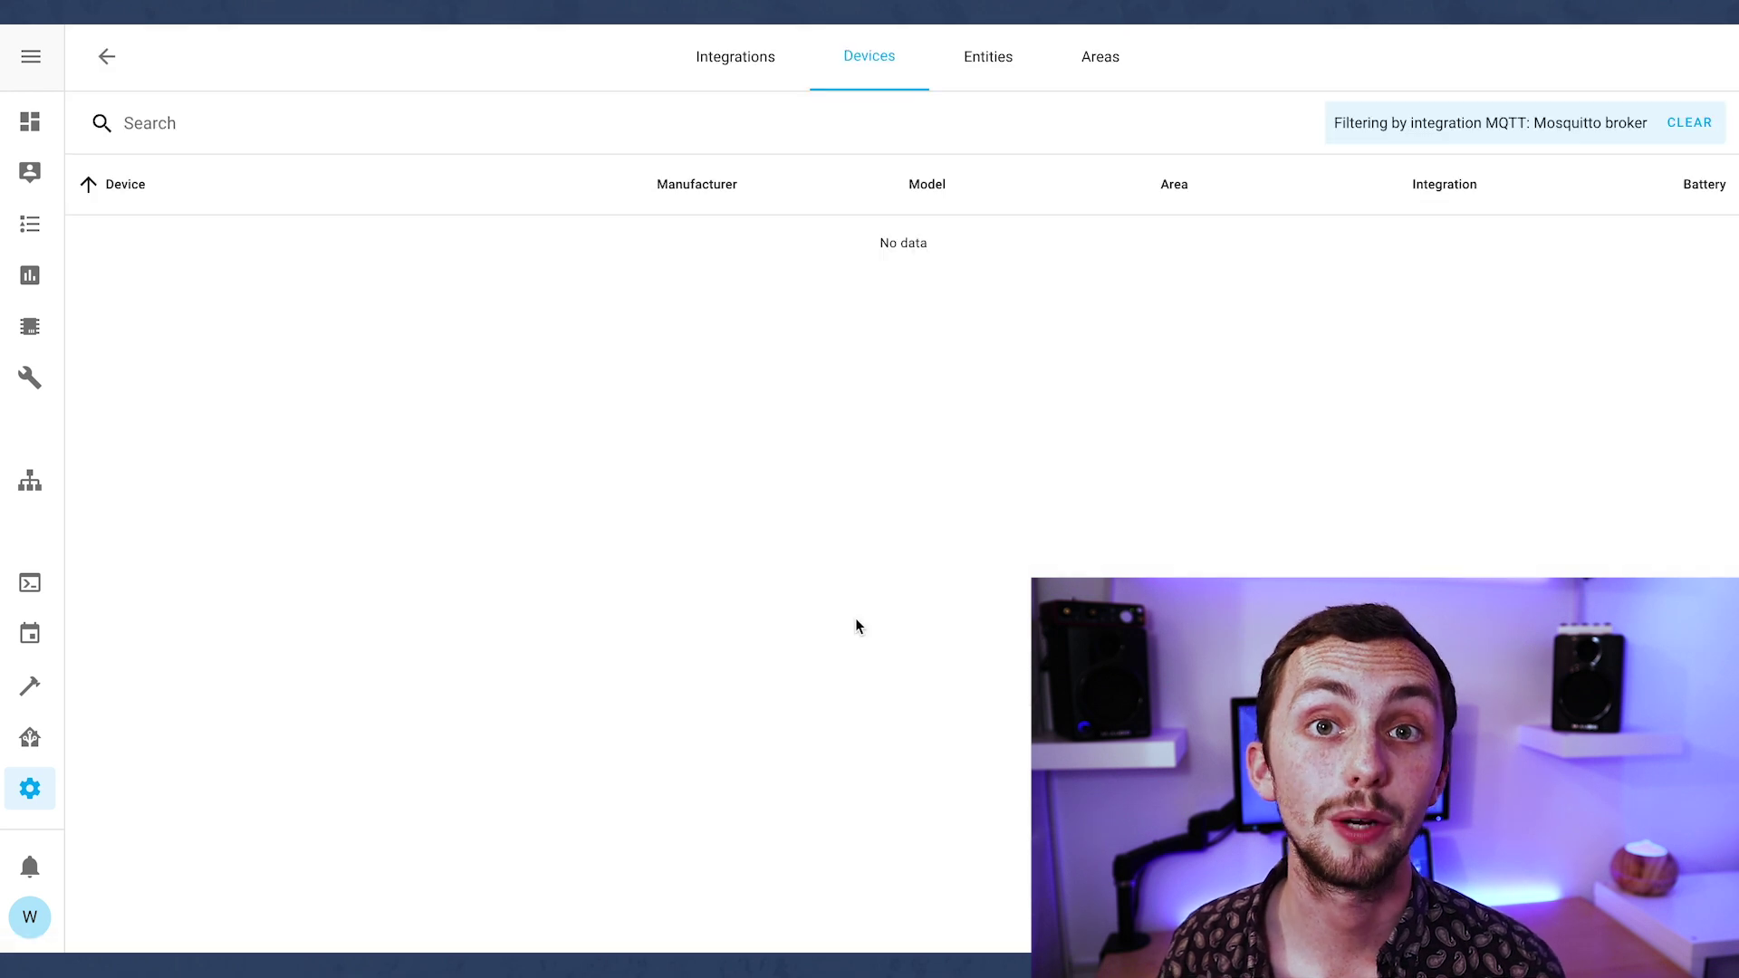
{"action": "left_click", "coordinate": [462, 251]}
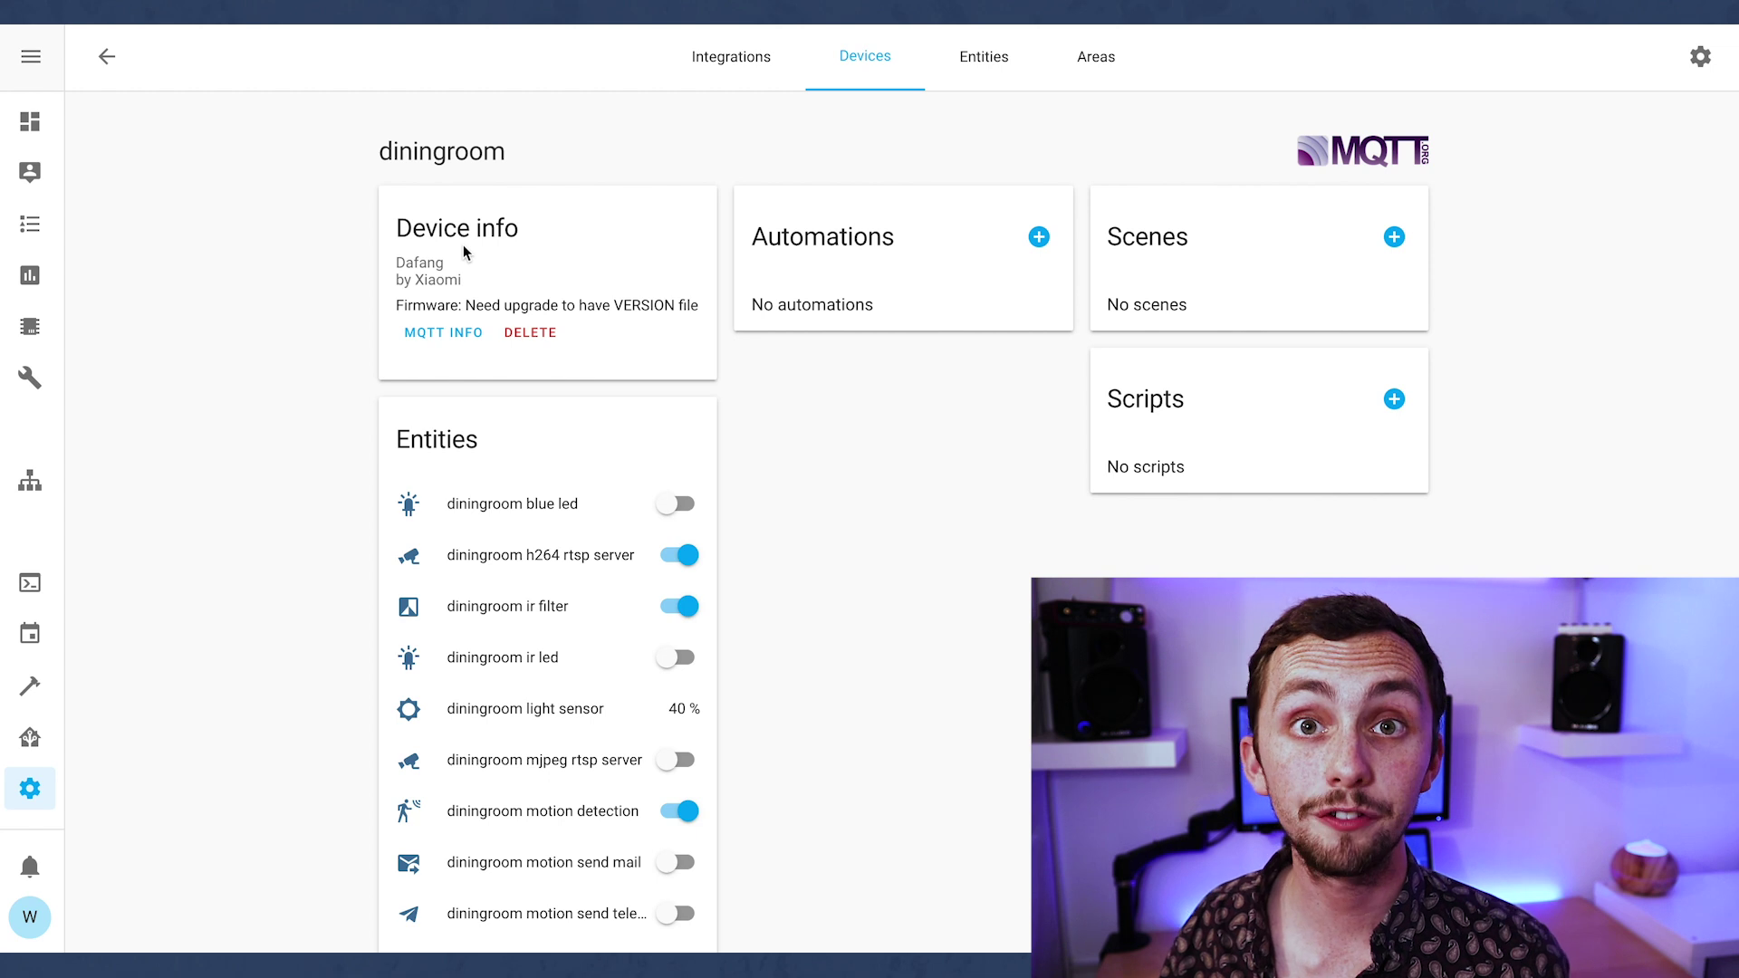
{"action": "scroll", "coordinate": [821, 541], "scroll_direction": "down", "scroll_amount": 5}
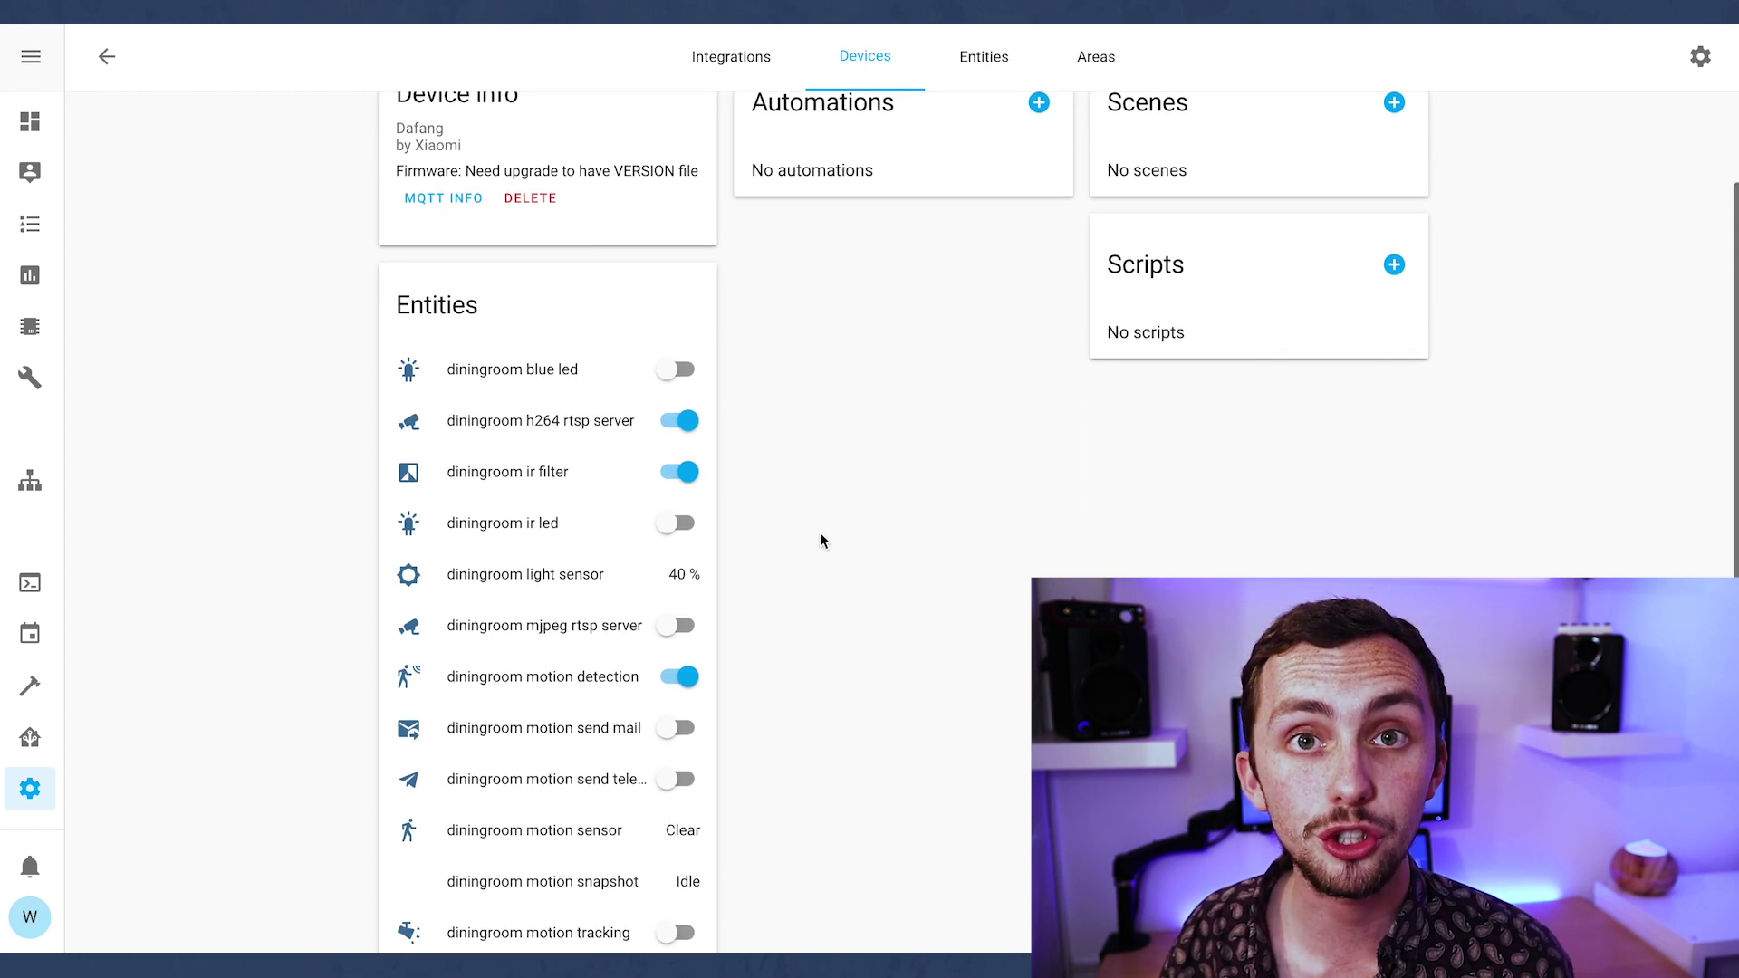
{"action": "scroll", "coordinate": [822, 541], "scroll_direction": "down", "scroll_amount": 1}
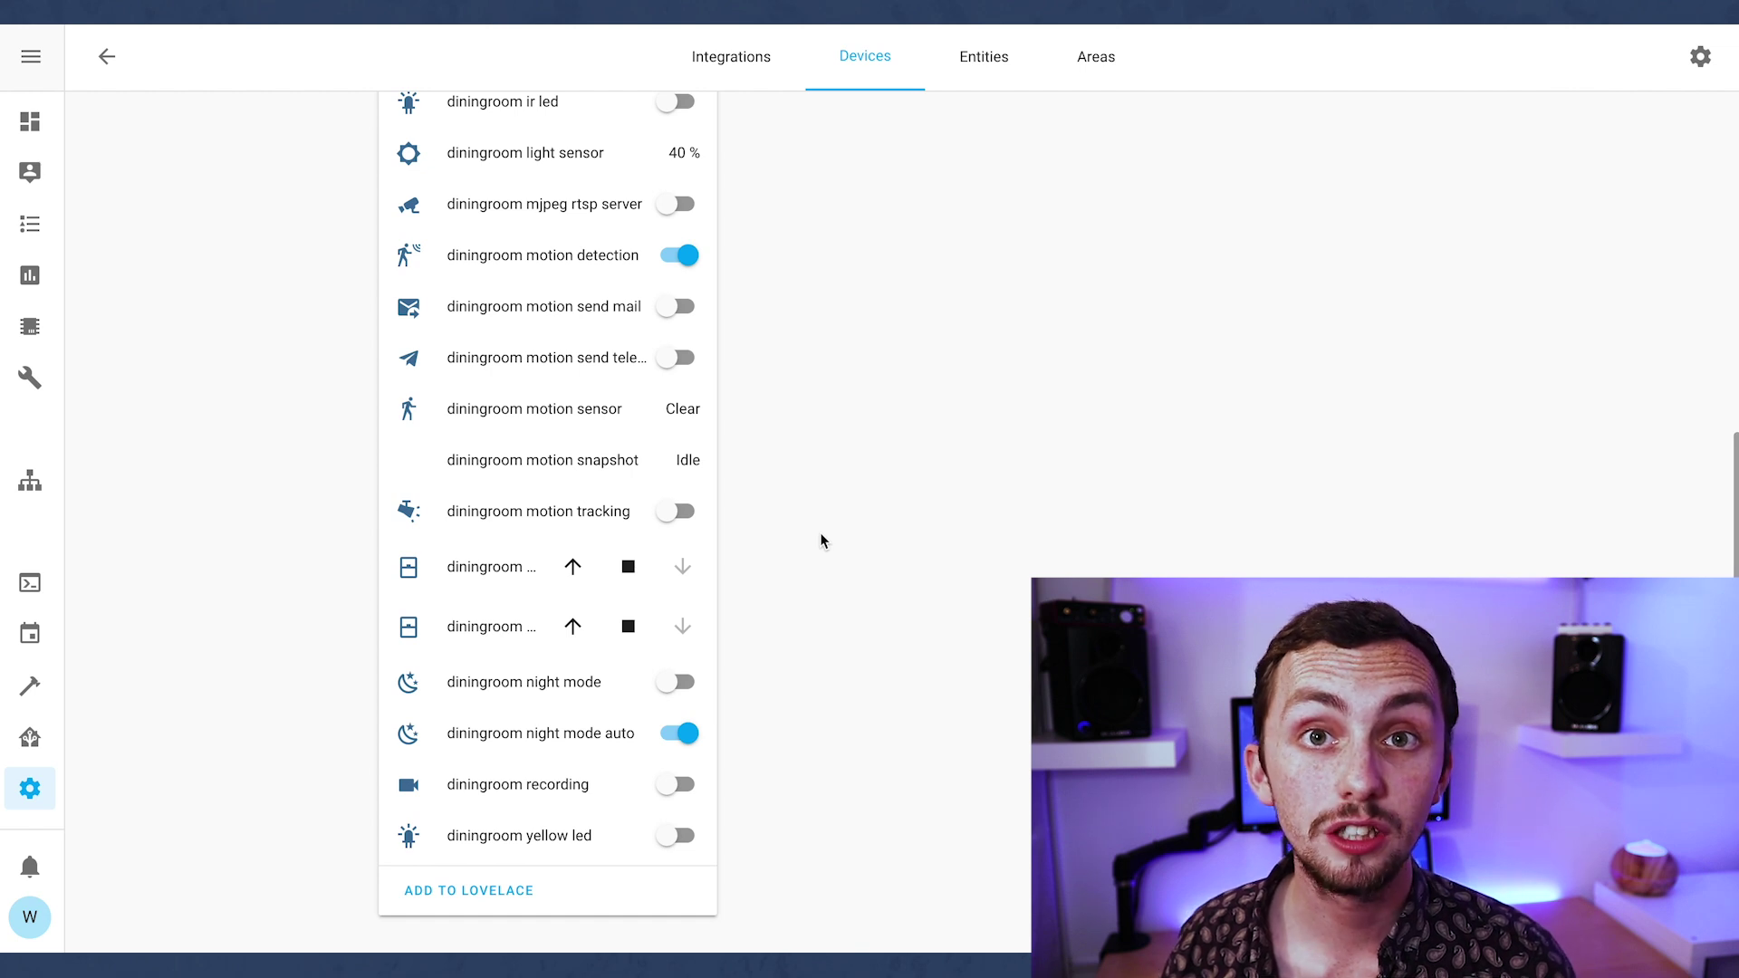
{"action": "scroll", "coordinate": [821, 541], "scroll_direction": "up", "scroll_amount": 6}
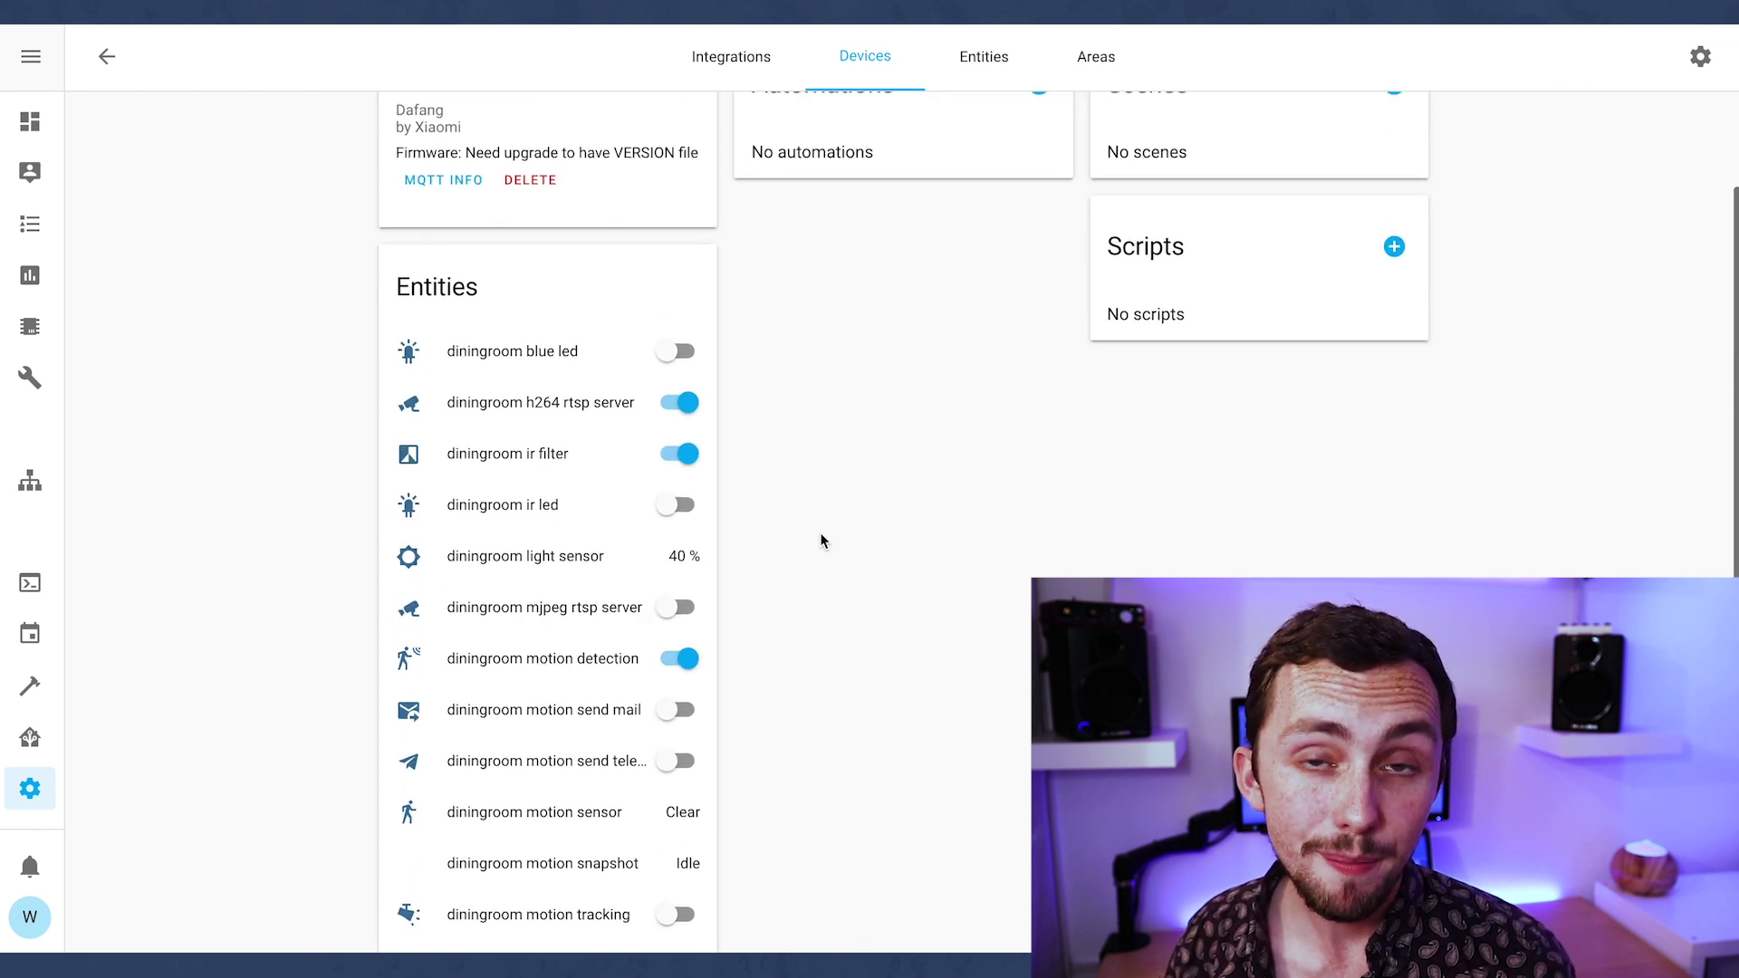
{"action": "scroll", "coordinate": [822, 540], "scroll_direction": "down", "scroll_amount": 2}
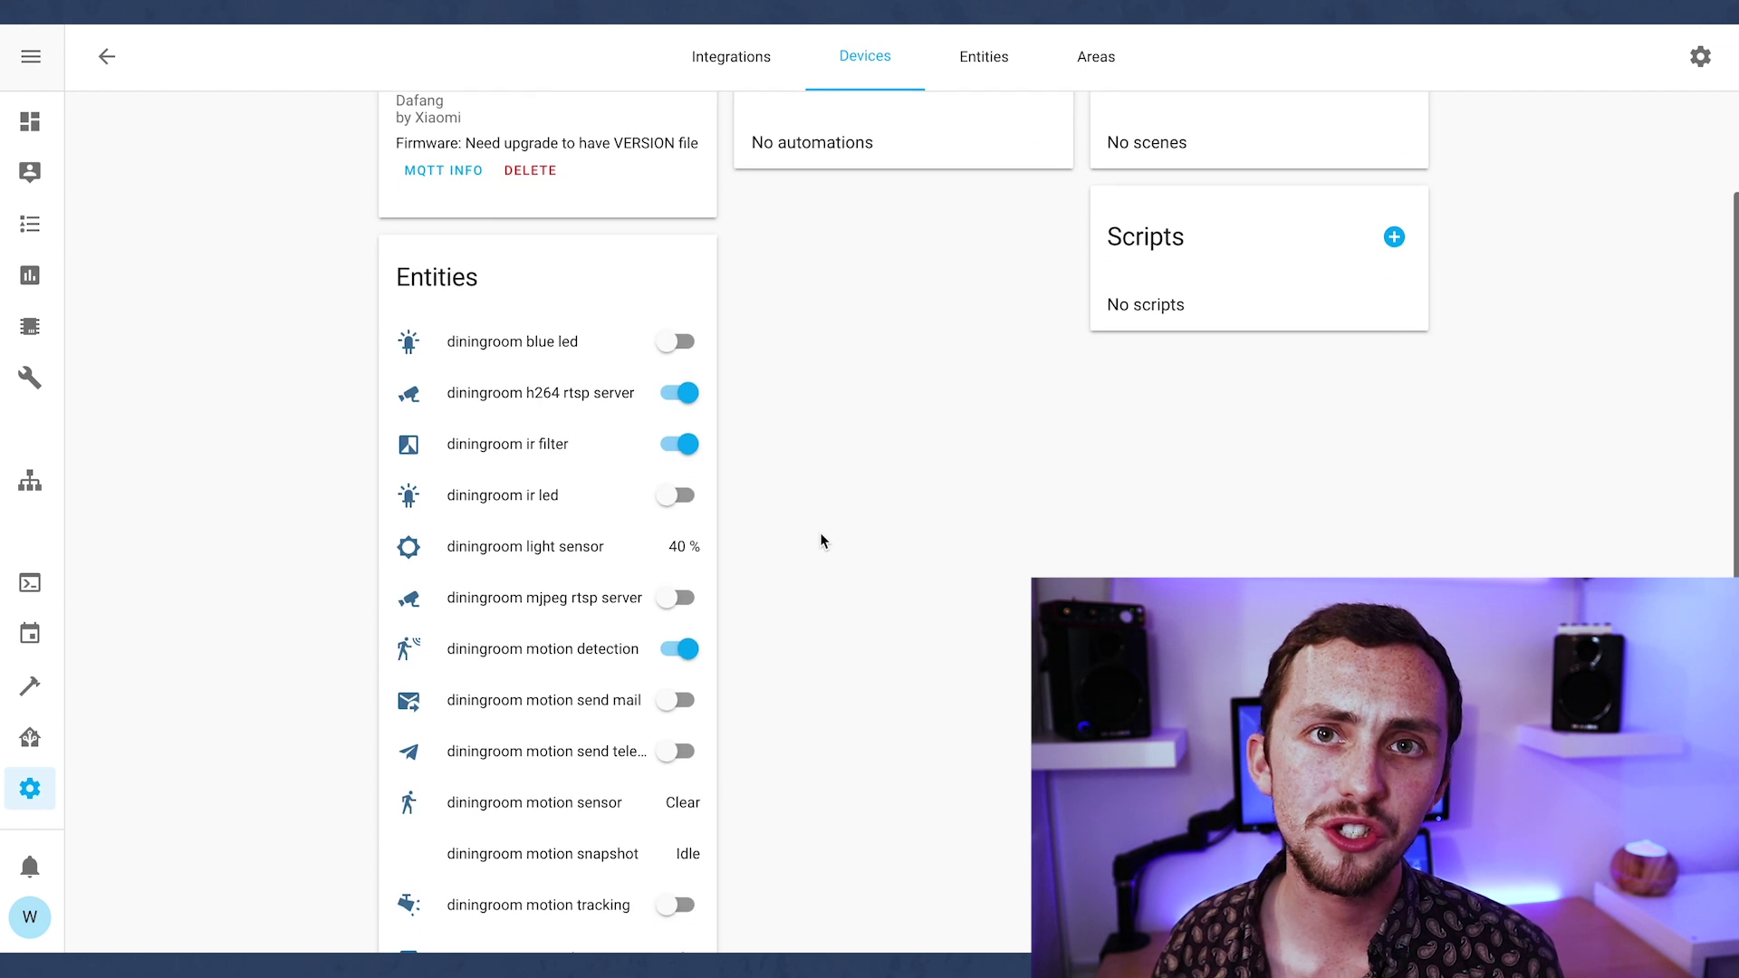
{"action": "scroll", "coordinate": [822, 541], "scroll_direction": "down", "scroll_amount": 2}
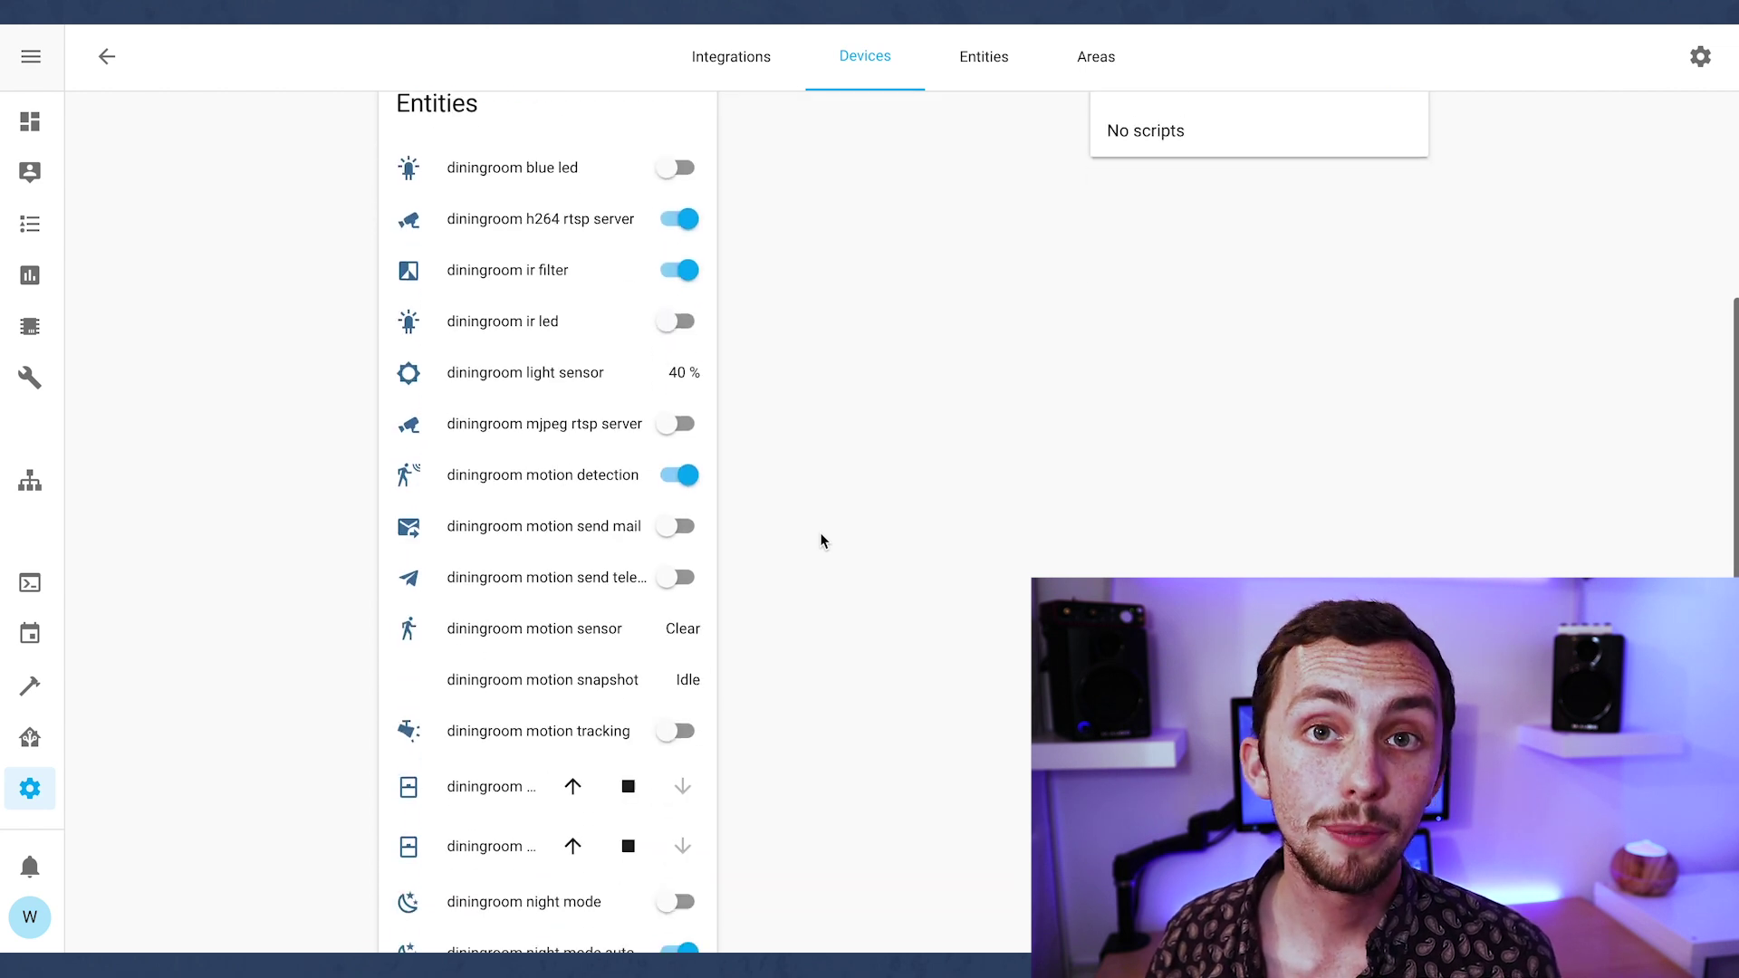